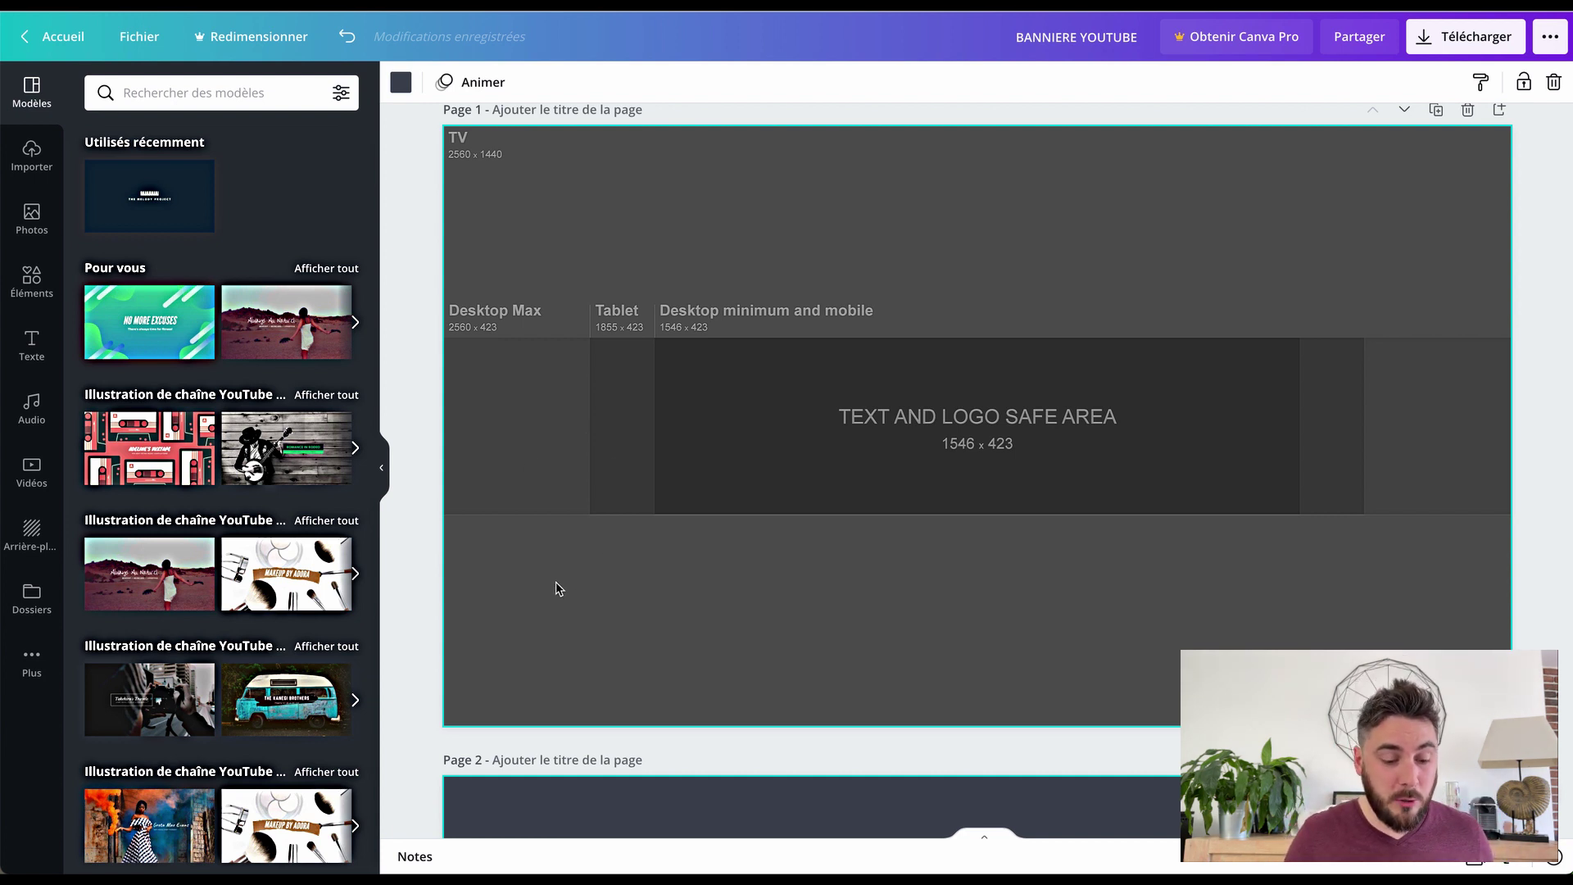
View the sources available for importing media into the design.
click(32, 155)
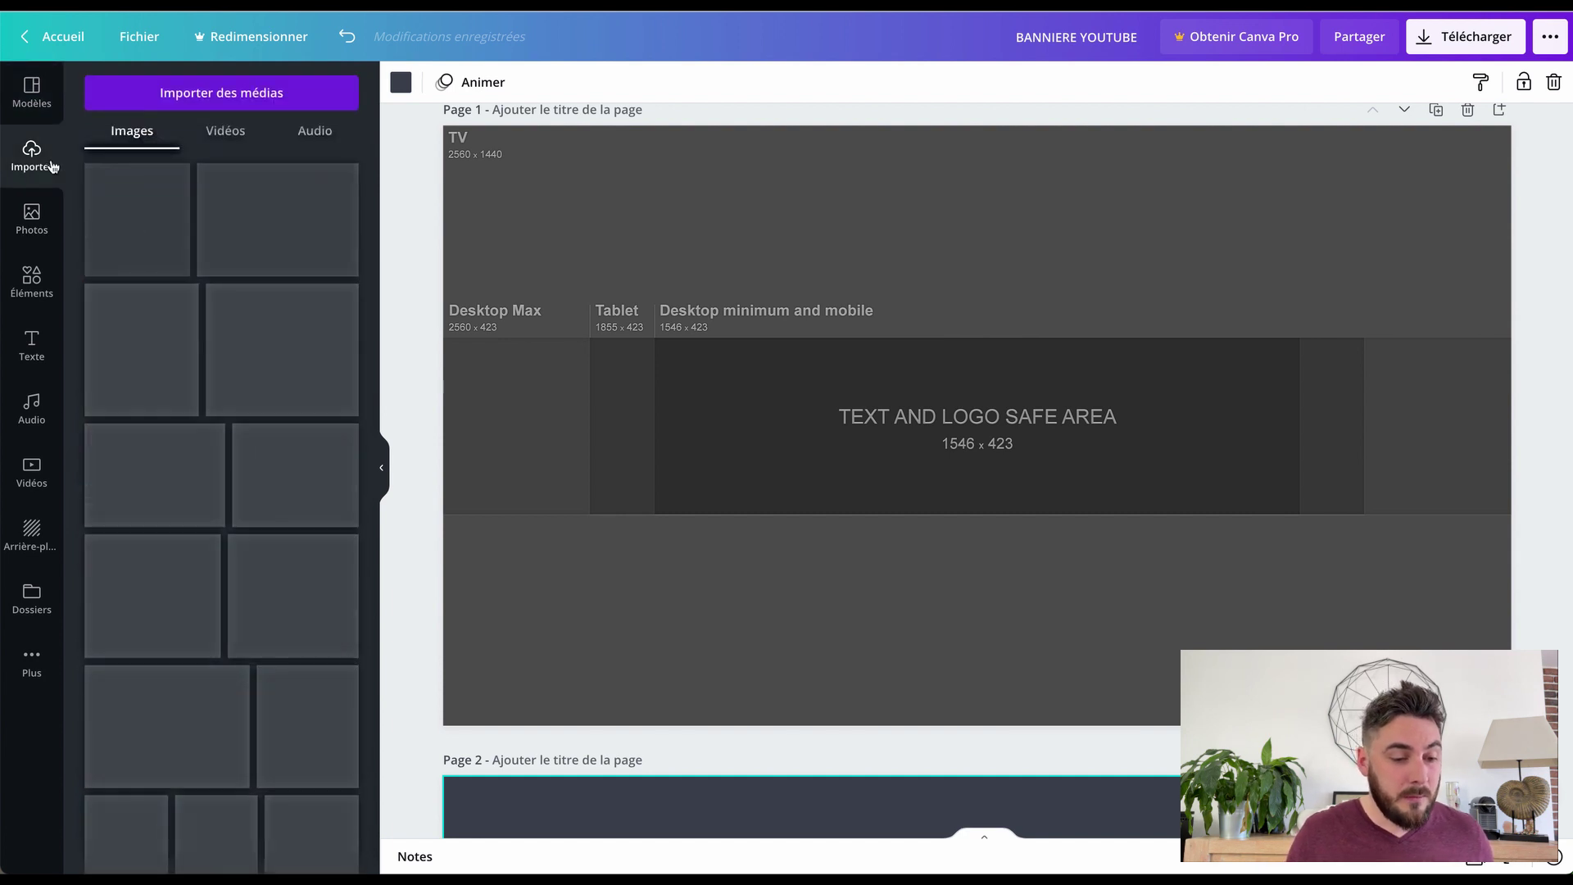
click(221, 103)
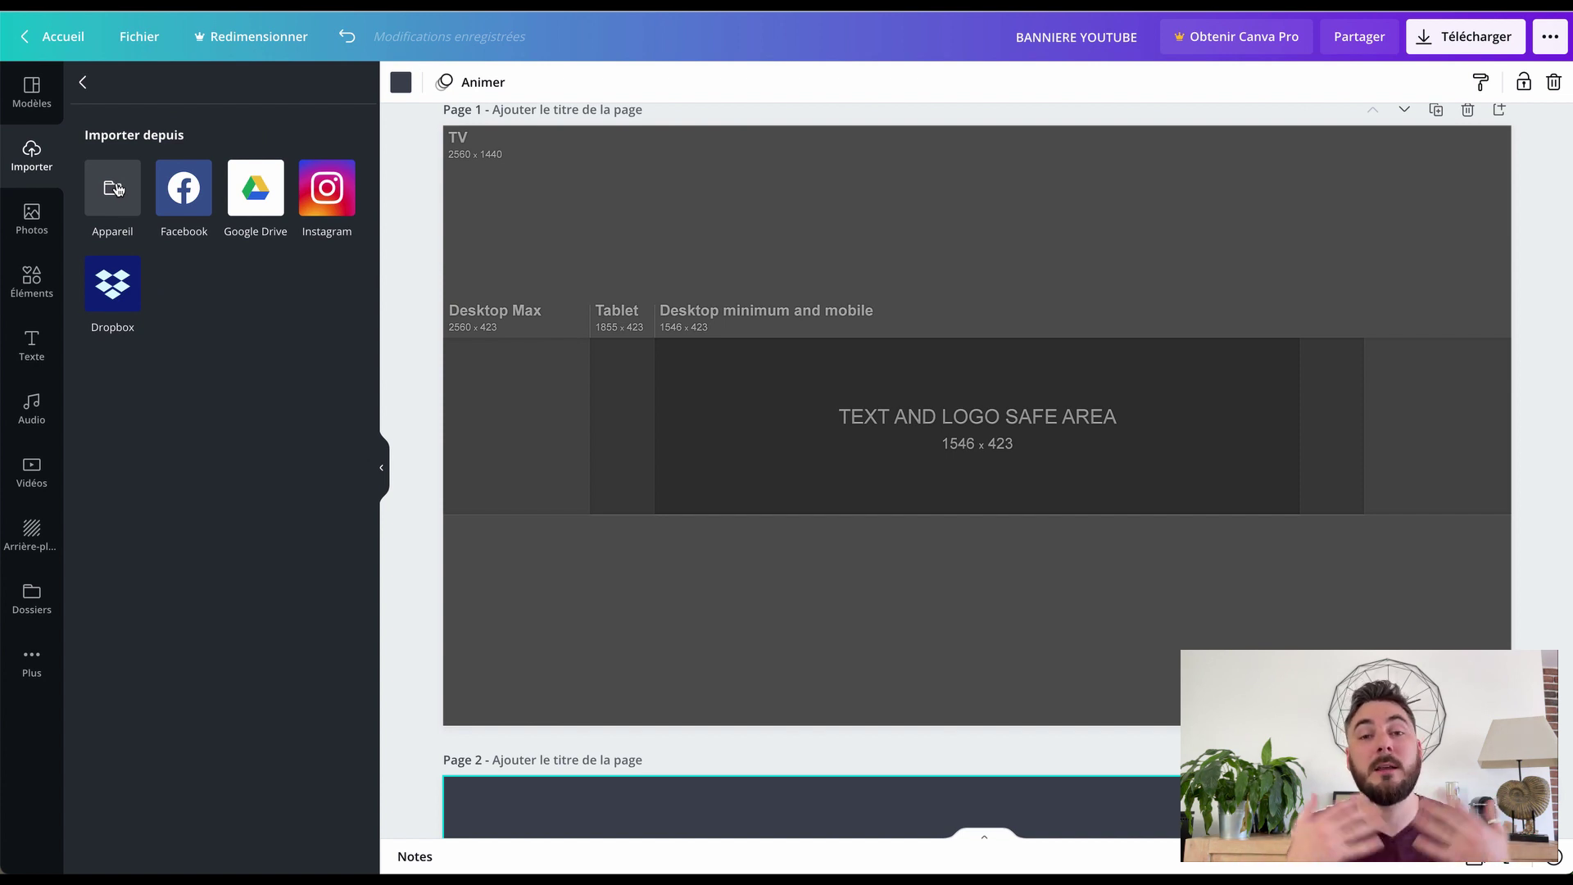
click(656, 334)
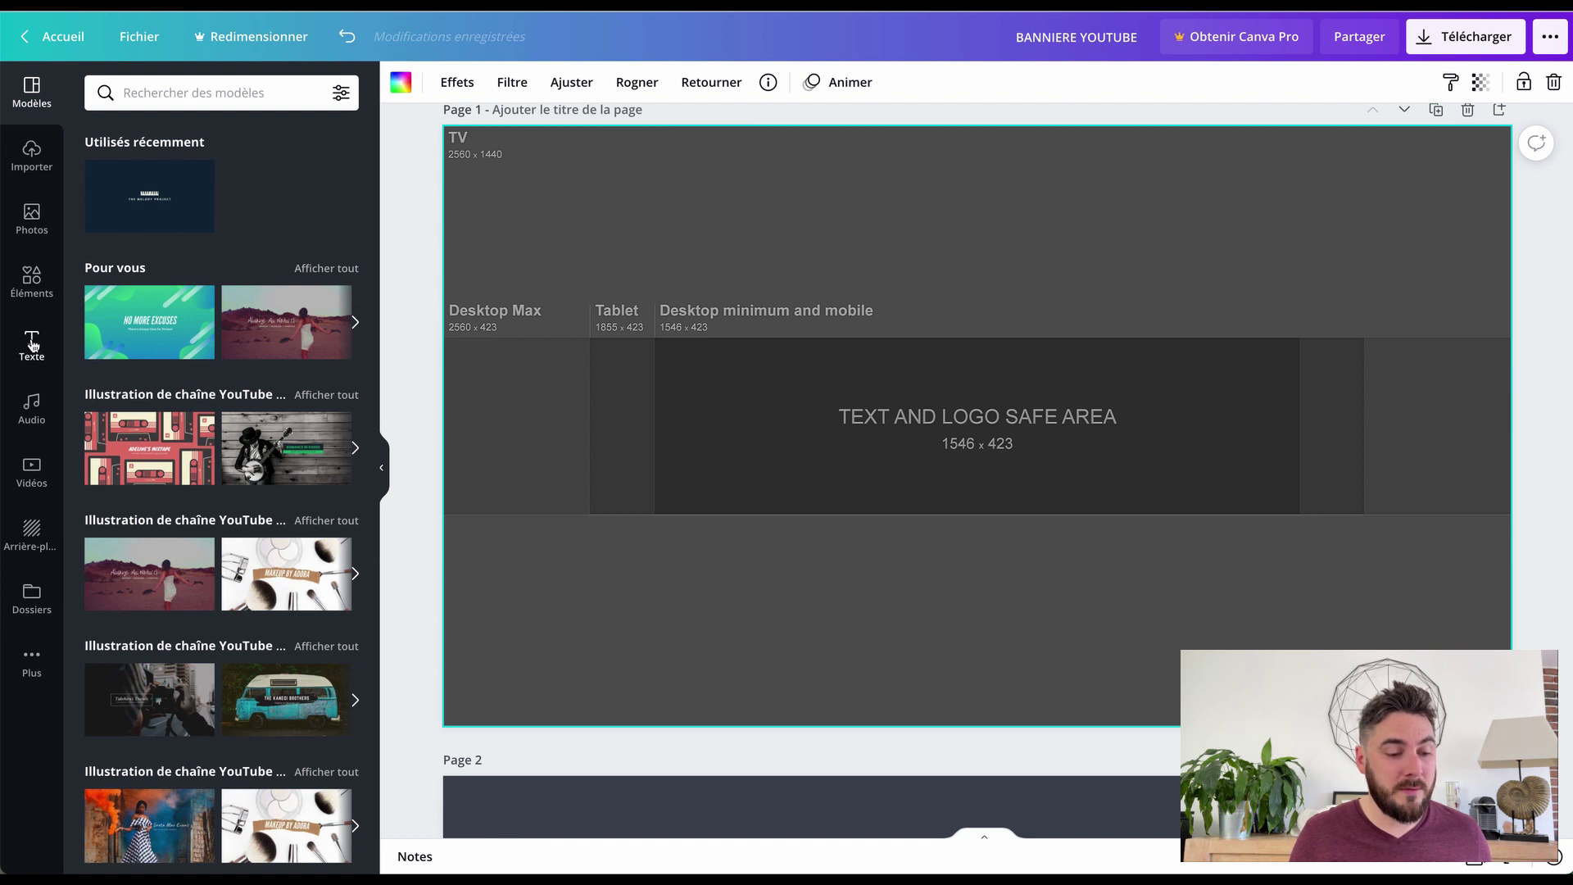
Browse the font combinations and add the "hugs + kisses" text combination to page 1.
click(33, 344)
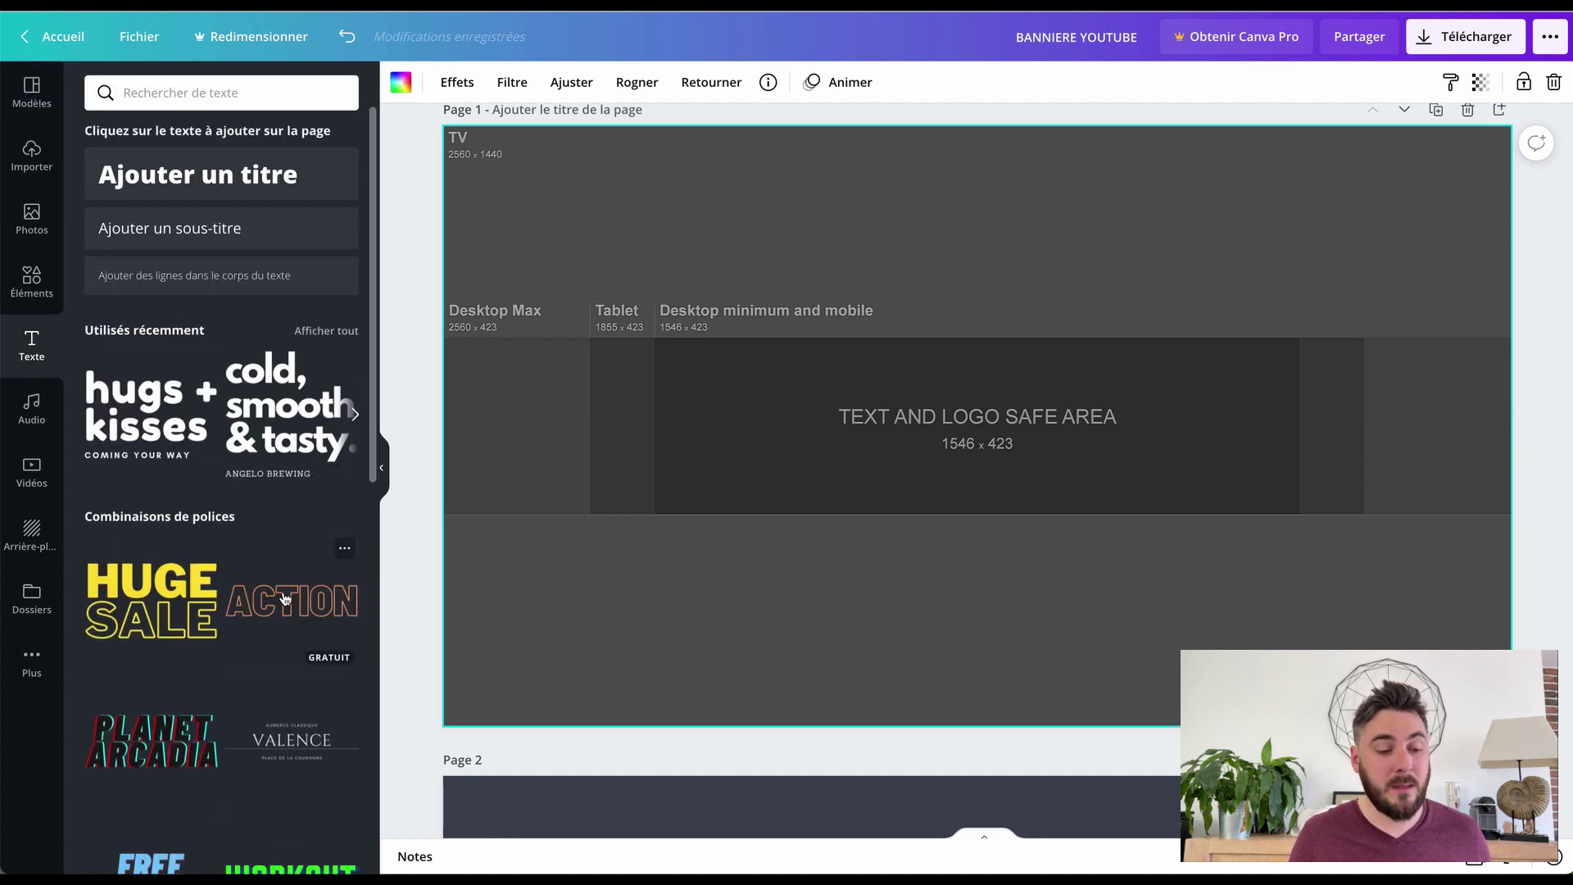
scroll(166, 576, down, 3)
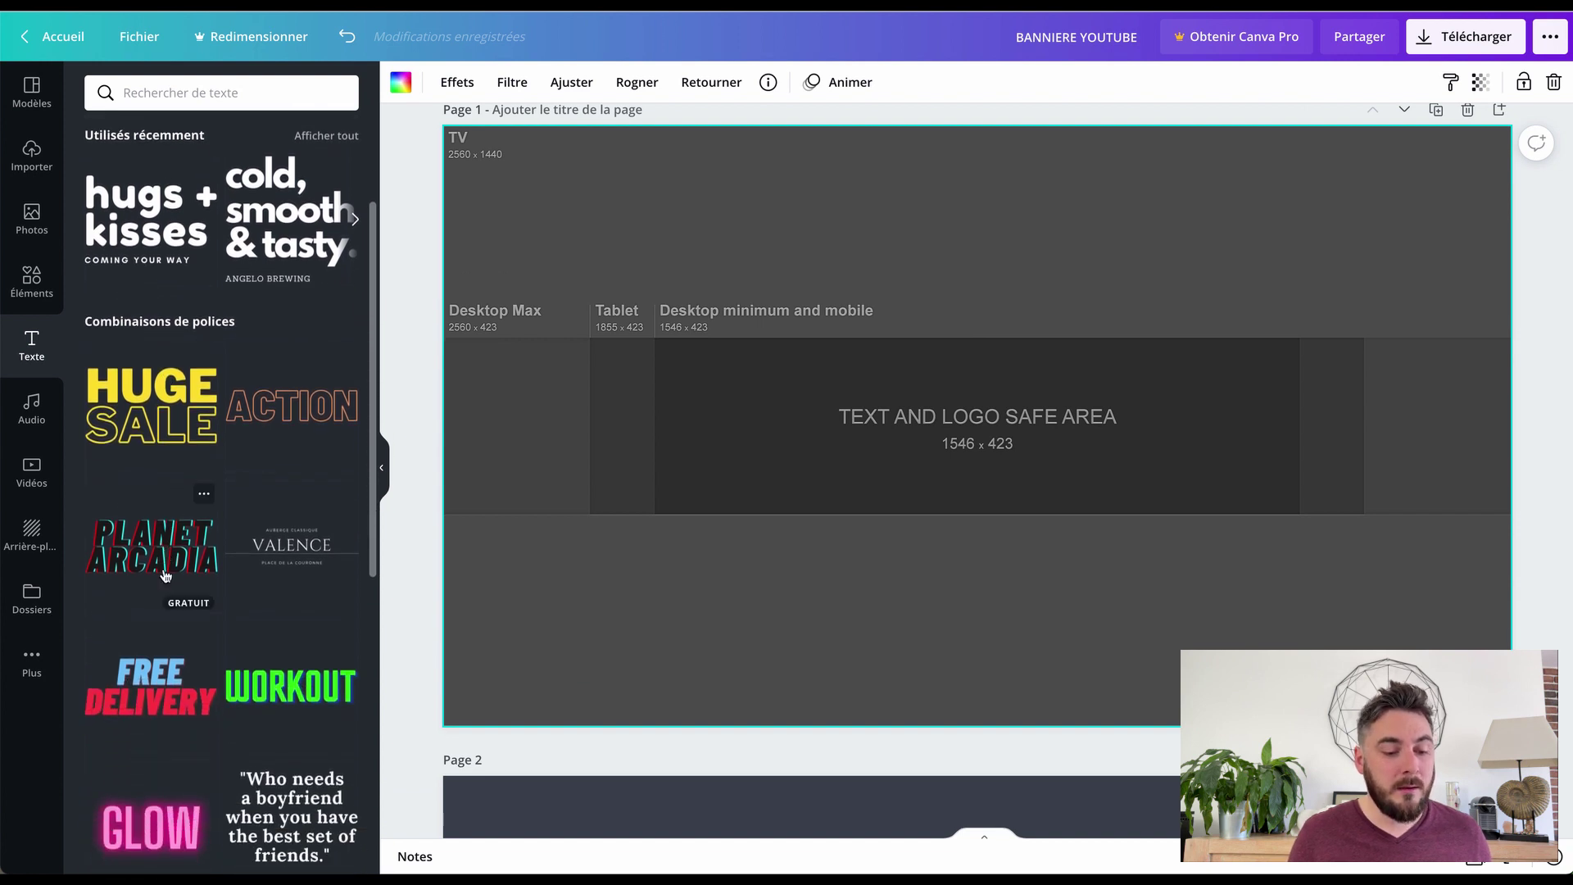
scroll(166, 576, down, 2)
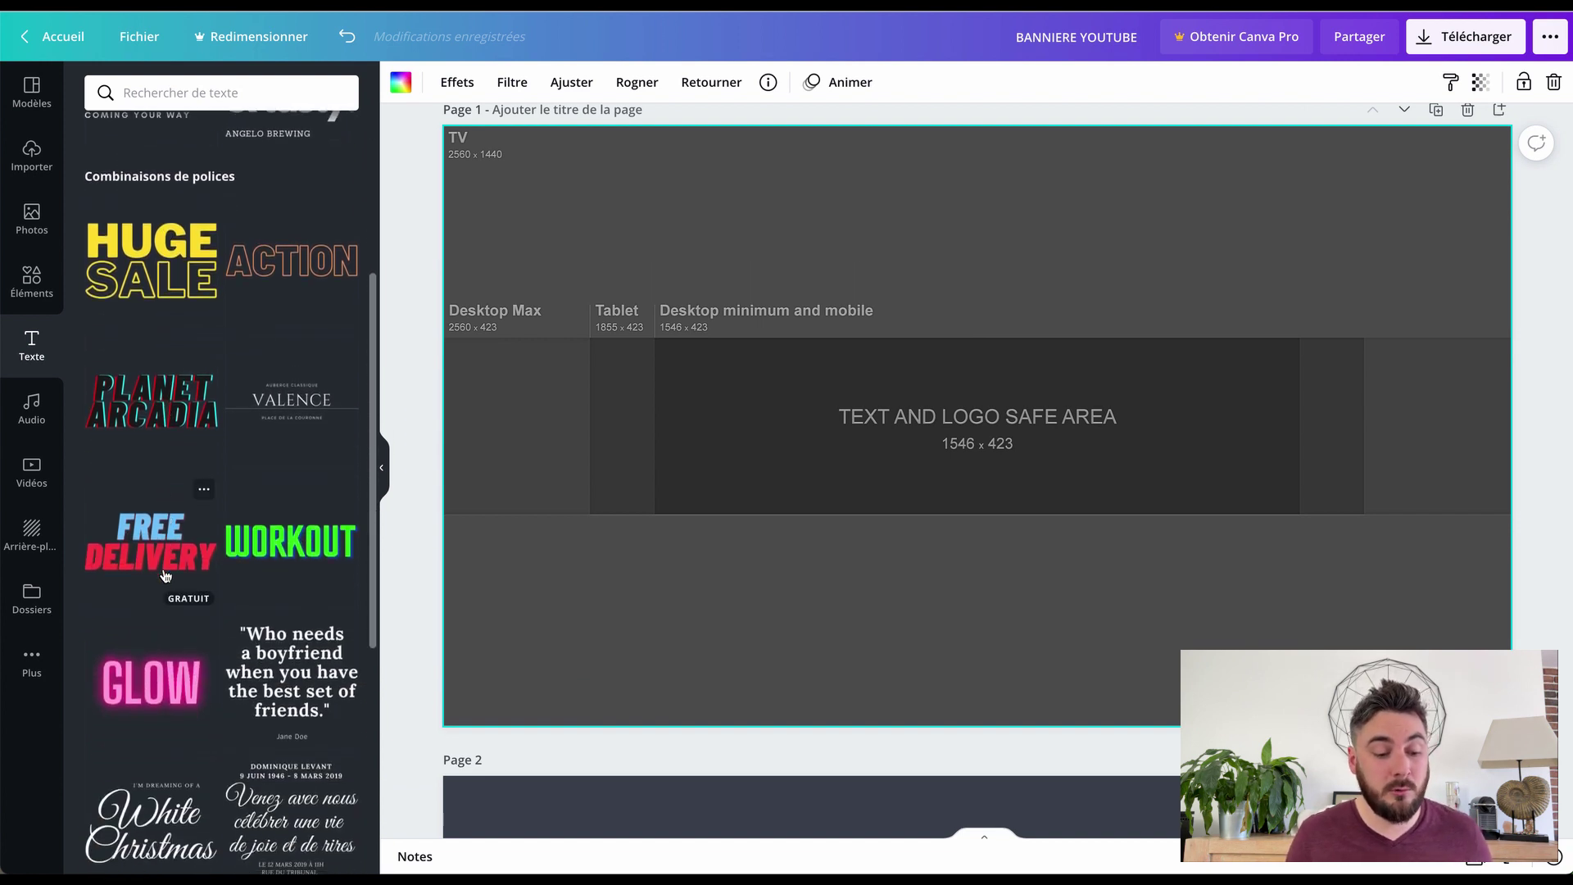
scroll(166, 576, down, 6)
scroll(164, 576, down, 2)
scroll(164, 576, up, 6)
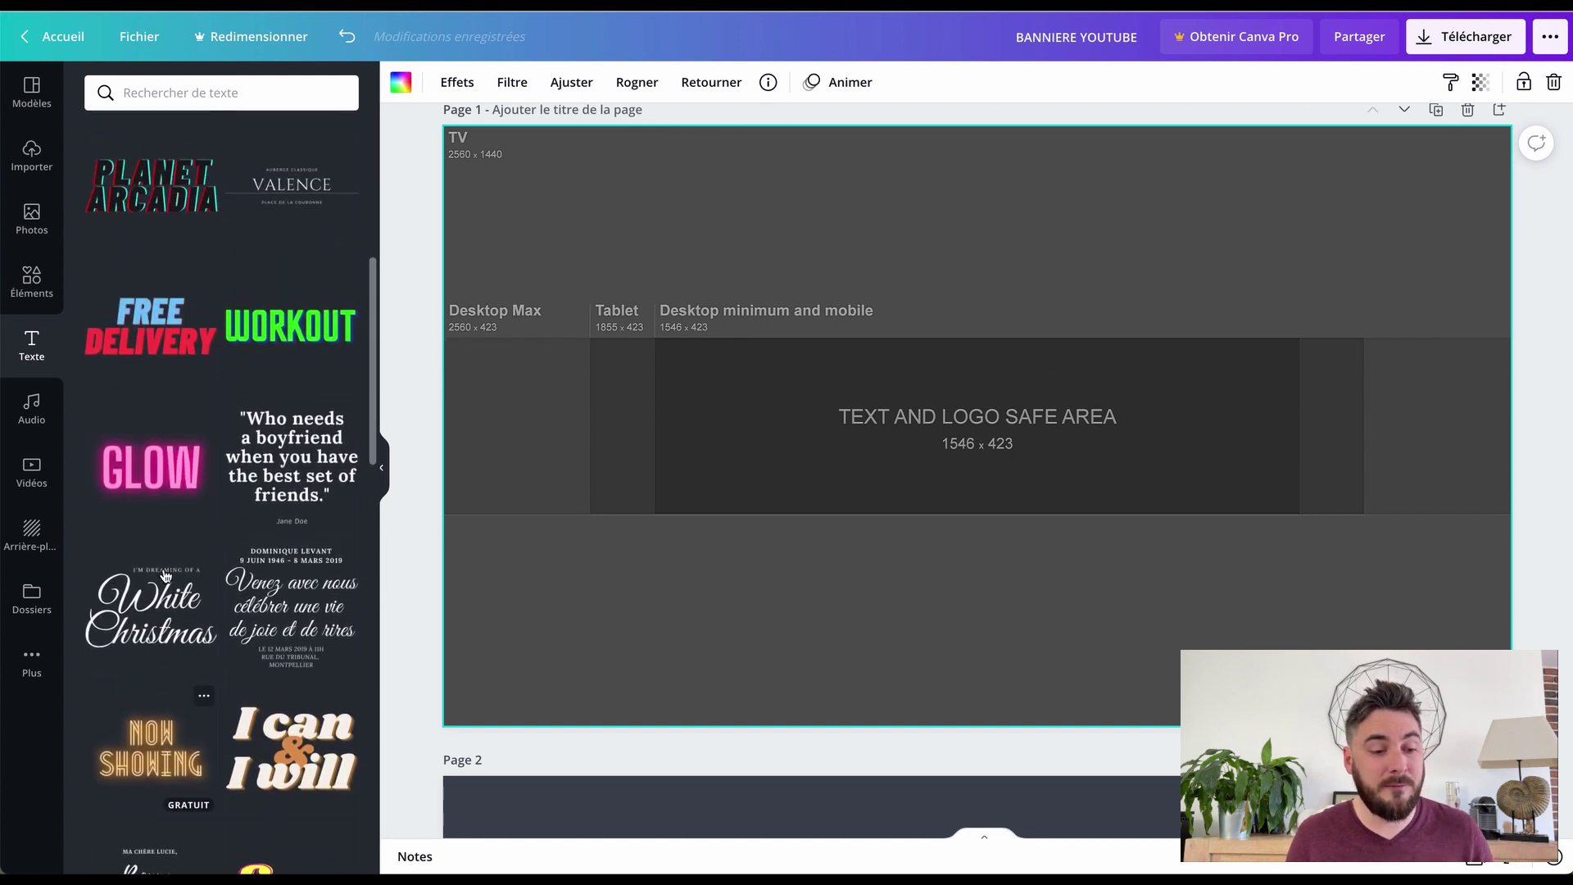
scroll(165, 576, up, 8)
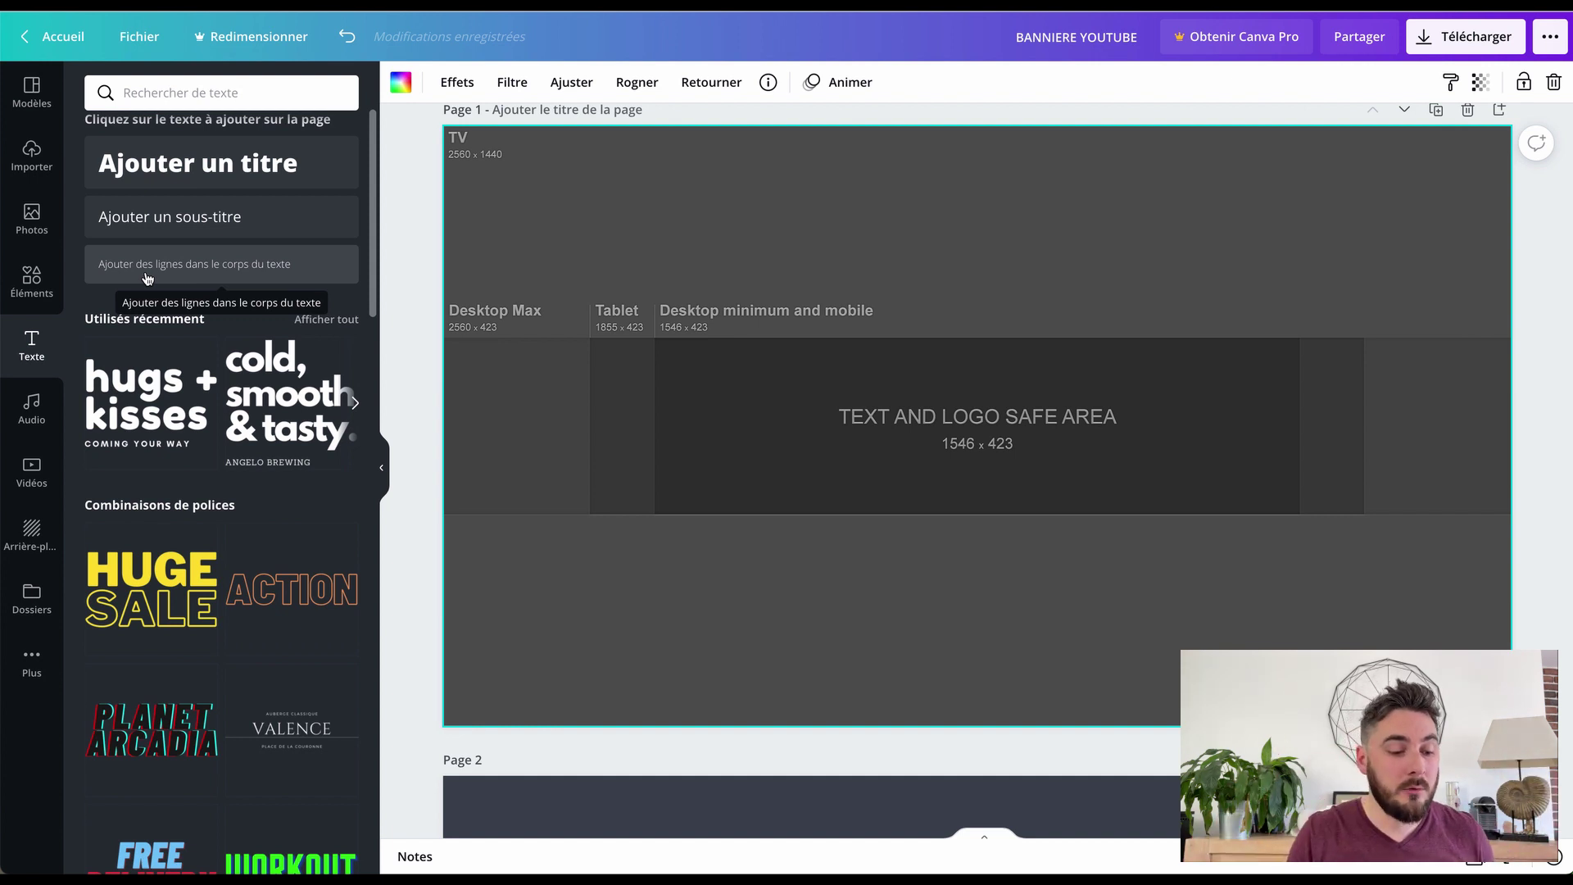
click(135, 402)
mouse_move(135, 402)
mouse_down()
mouse_move(512, 390)
mouse_move(201, 381)
mouse_move(141, 395)
mouse_up()
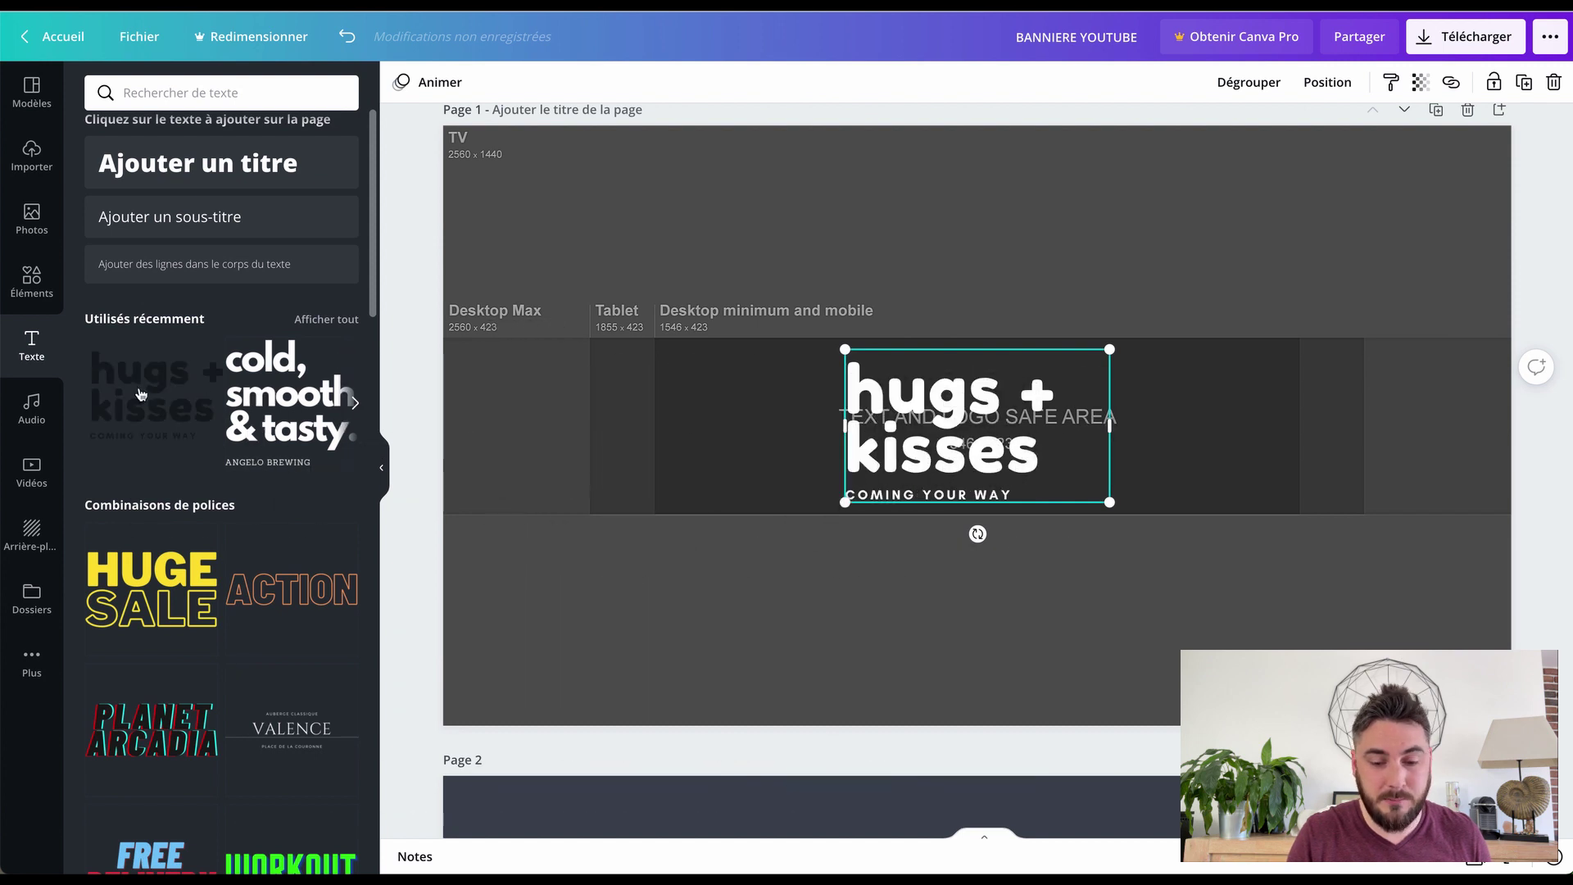
Move the "hugs + kisses" text combination near the left edge of the banner's safe area and ungroup it.
click(899, 496)
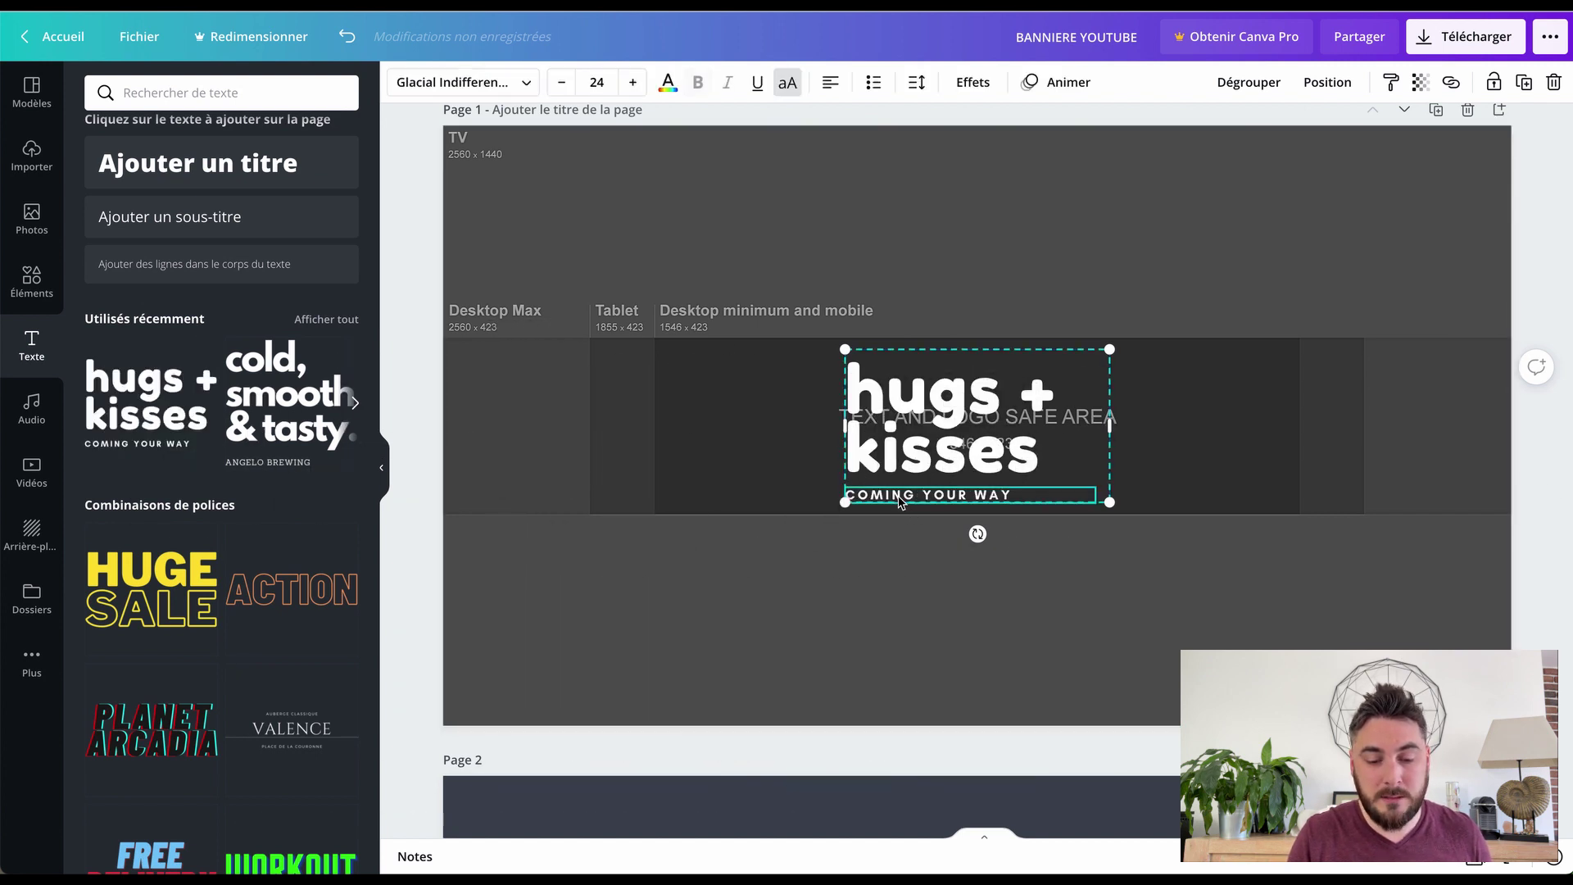
click(914, 412)
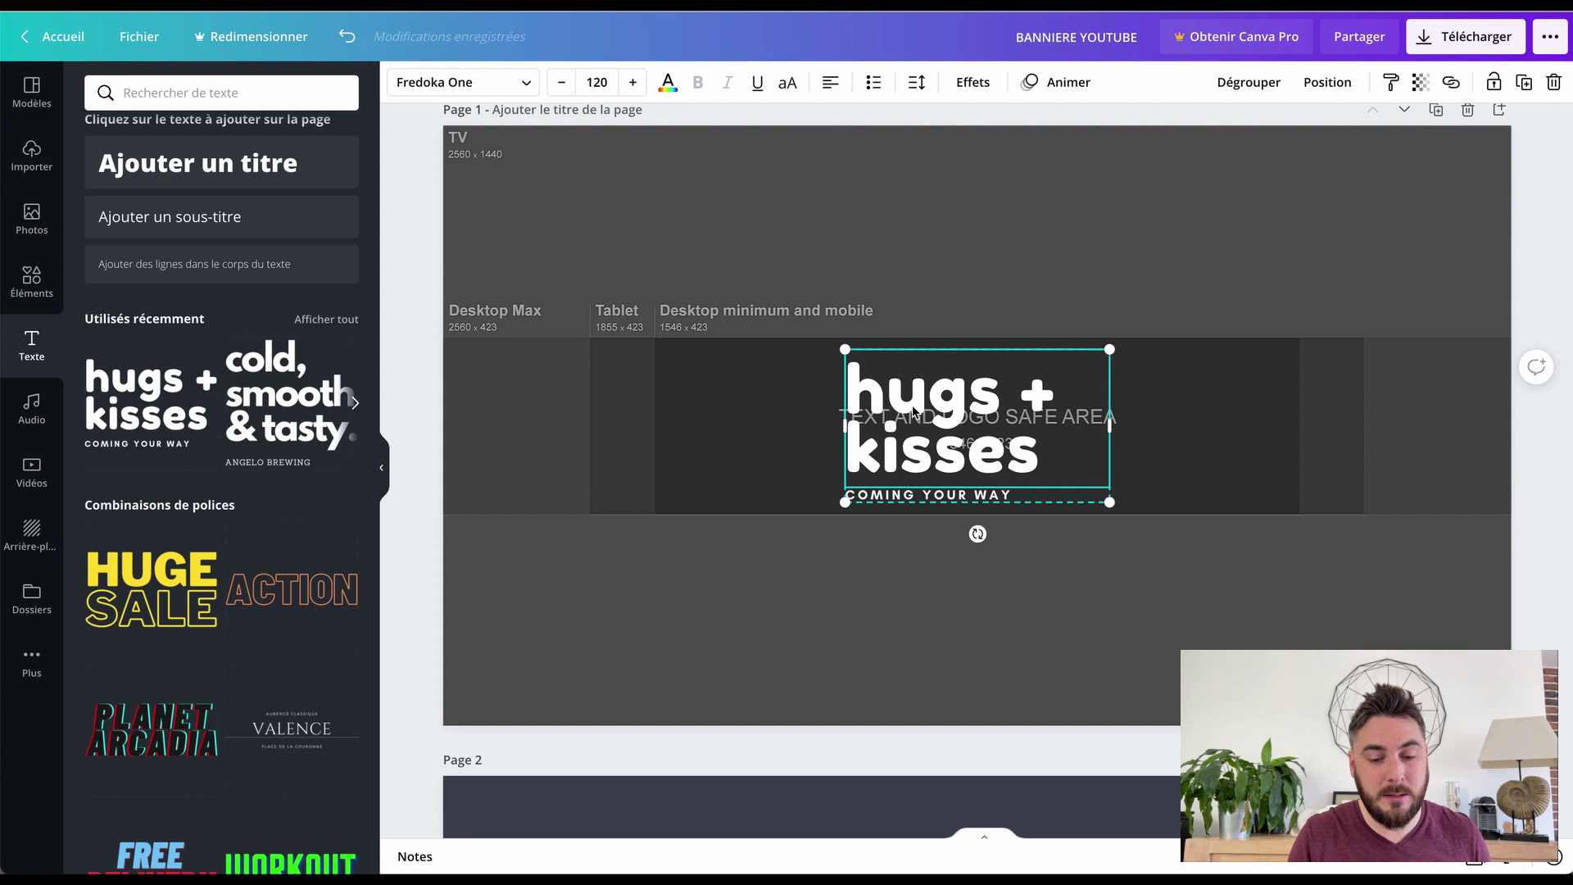
drag(938, 393, 768, 401)
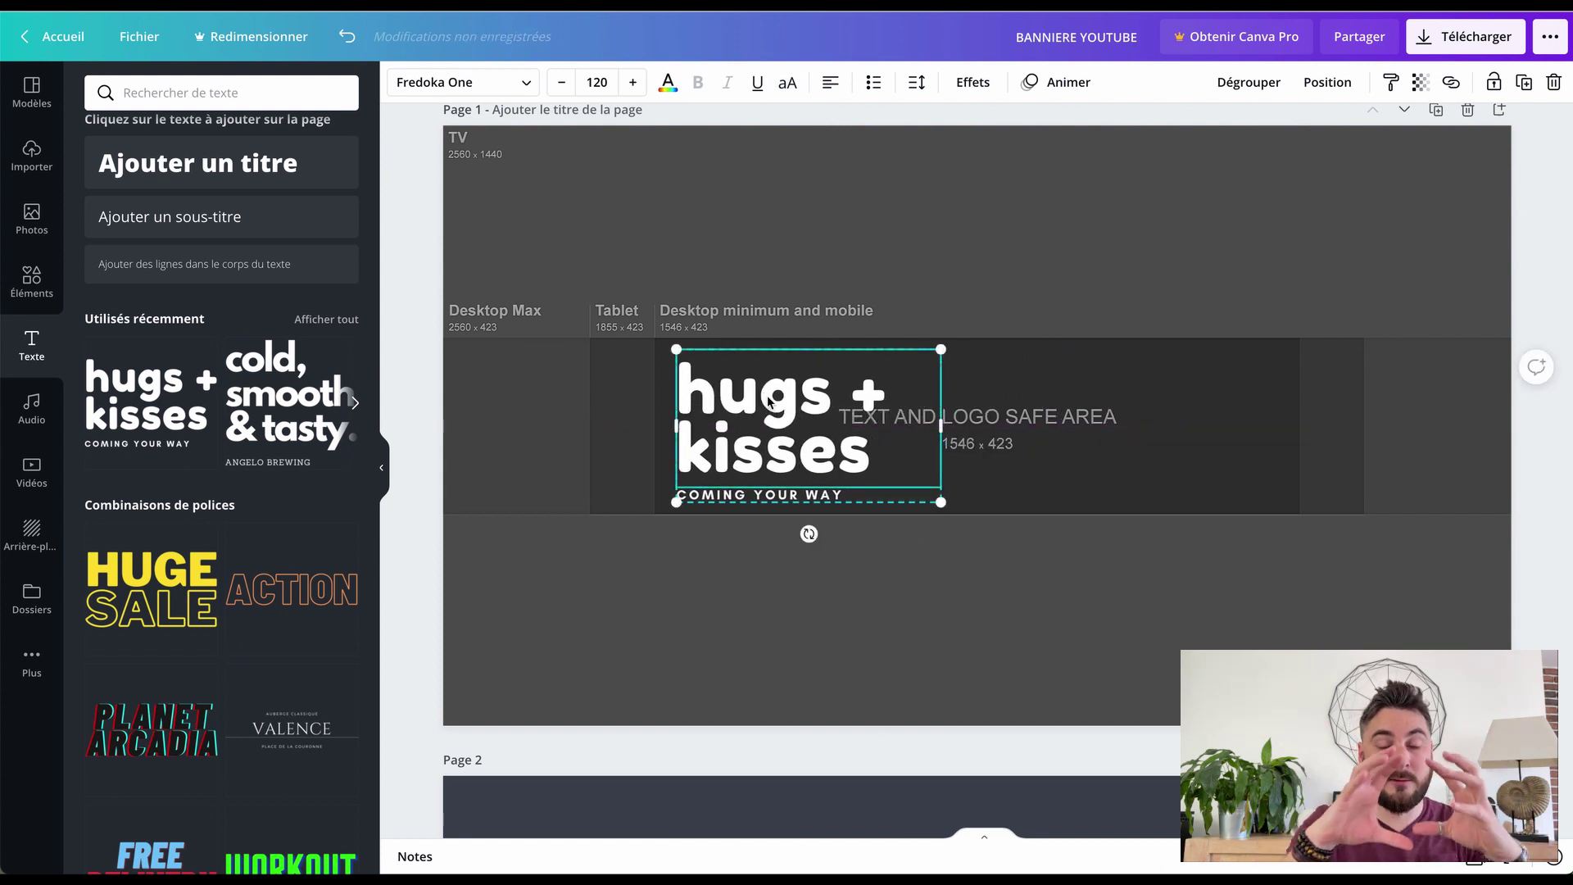
right_click(791, 404)
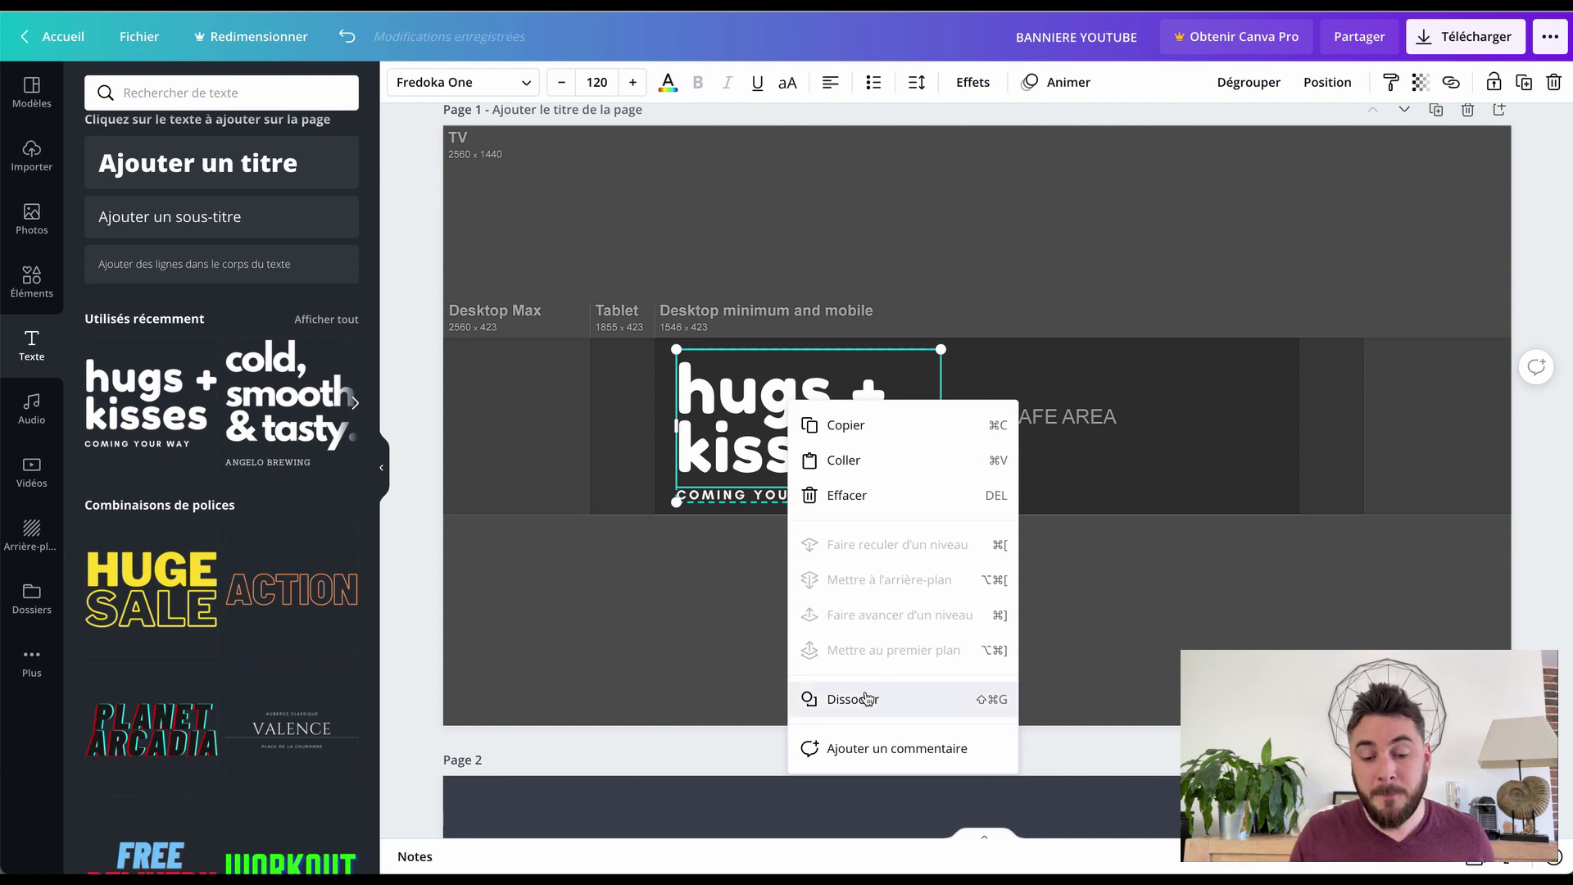
click(866, 698)
click(809, 532)
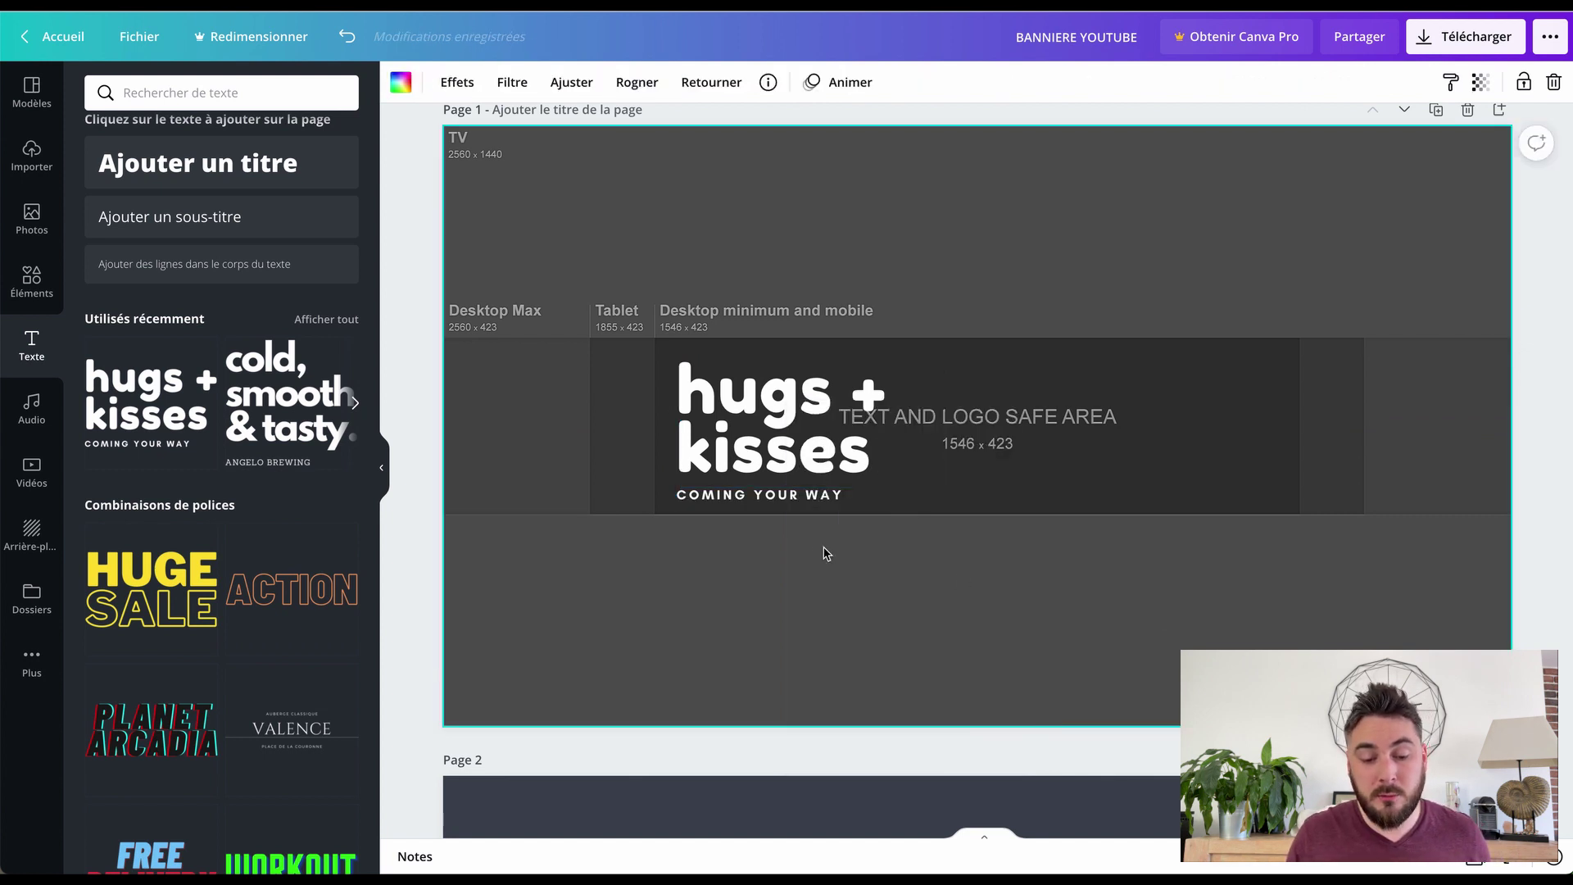
Delete the "COMING YOUR WAY" line, then shift and widen the "hugs + kisses" text box to span most of the safe area.
click(778, 498)
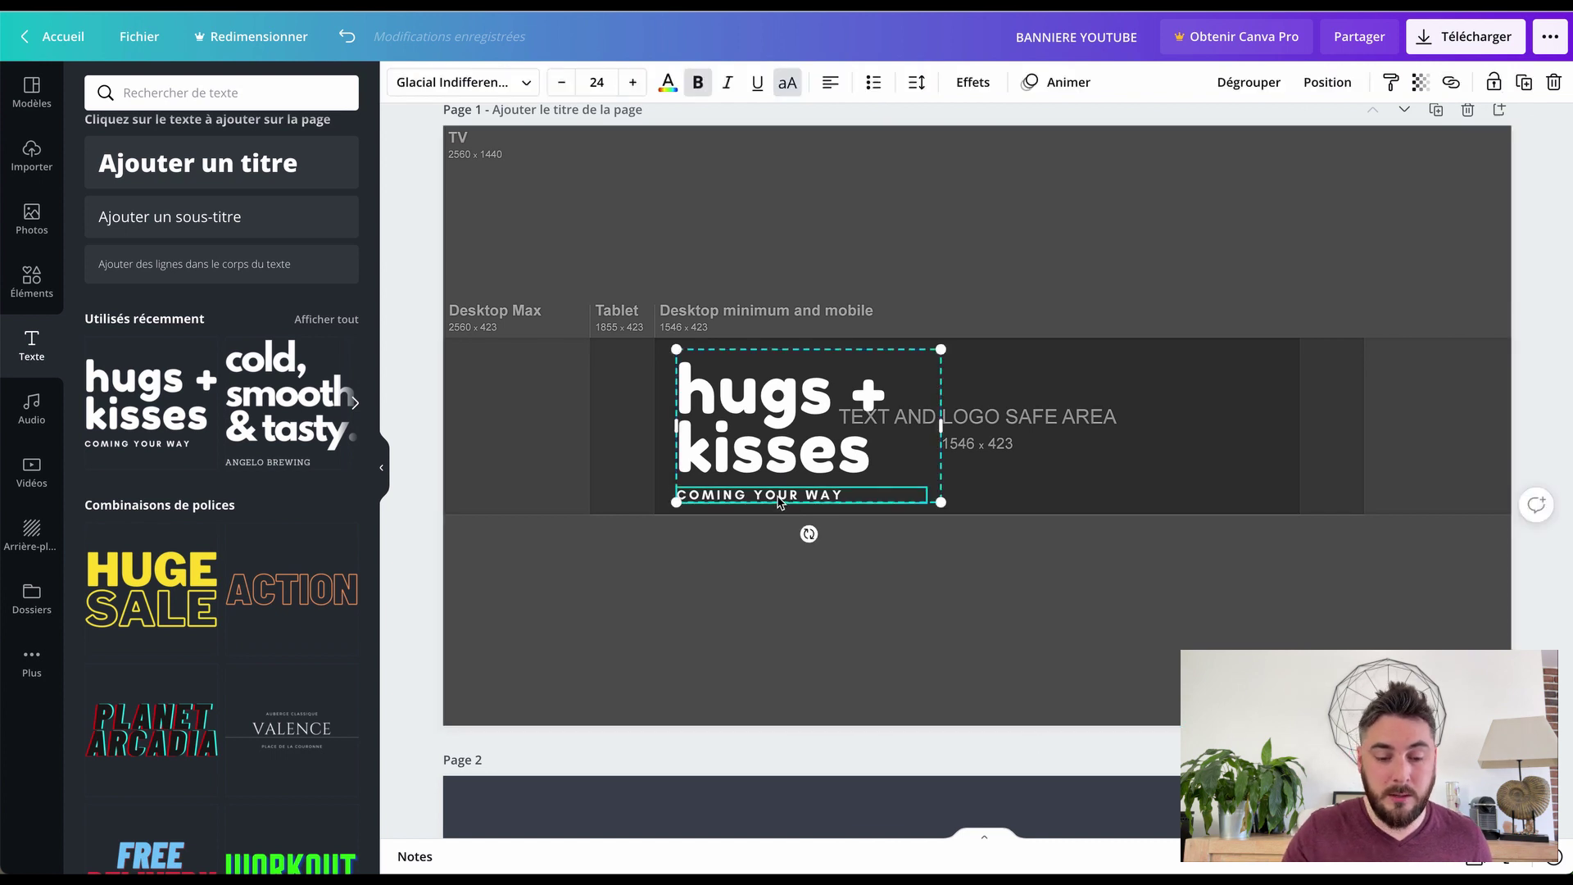
key(Delete)
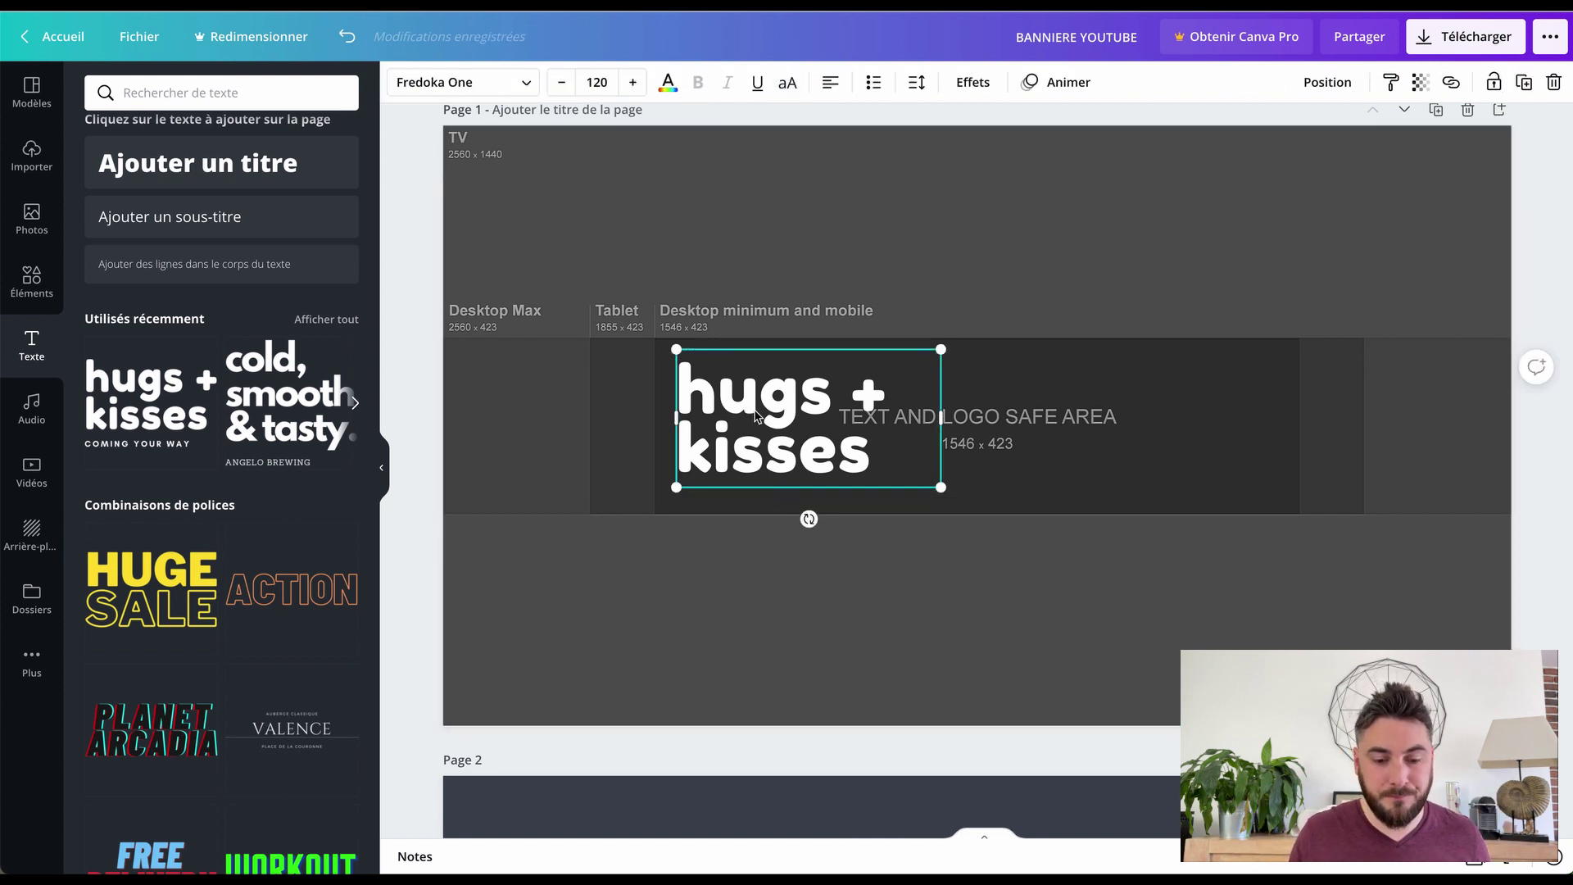
drag(735, 397, 788, 391)
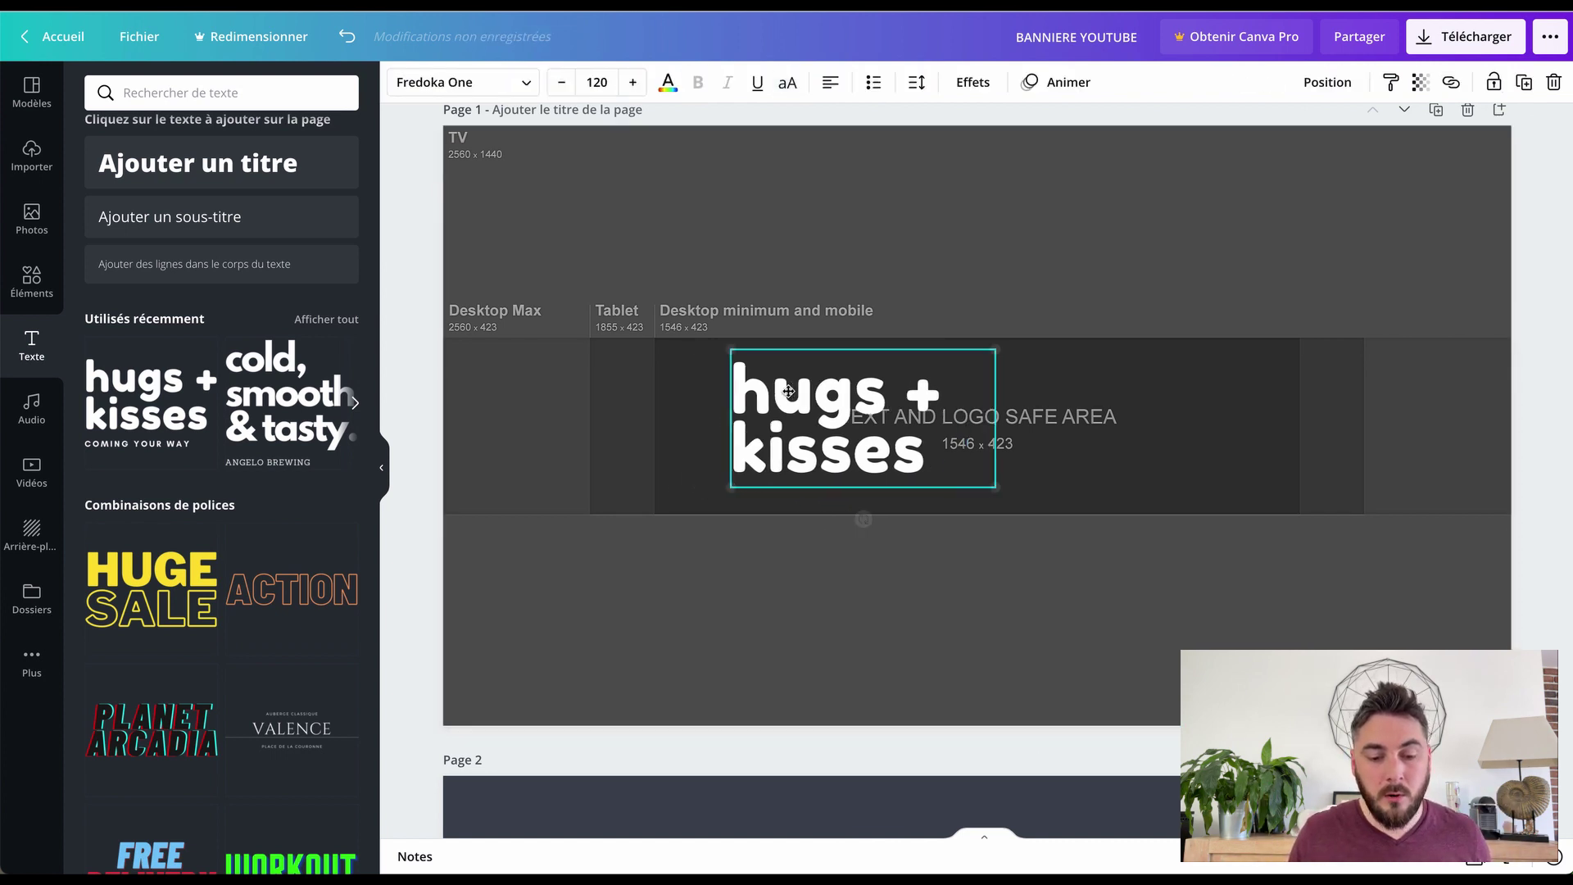
drag(1015, 416, 1244, 418)
Replace the "hugs + kisses" text with "Punchline".
double_click(1024, 421)
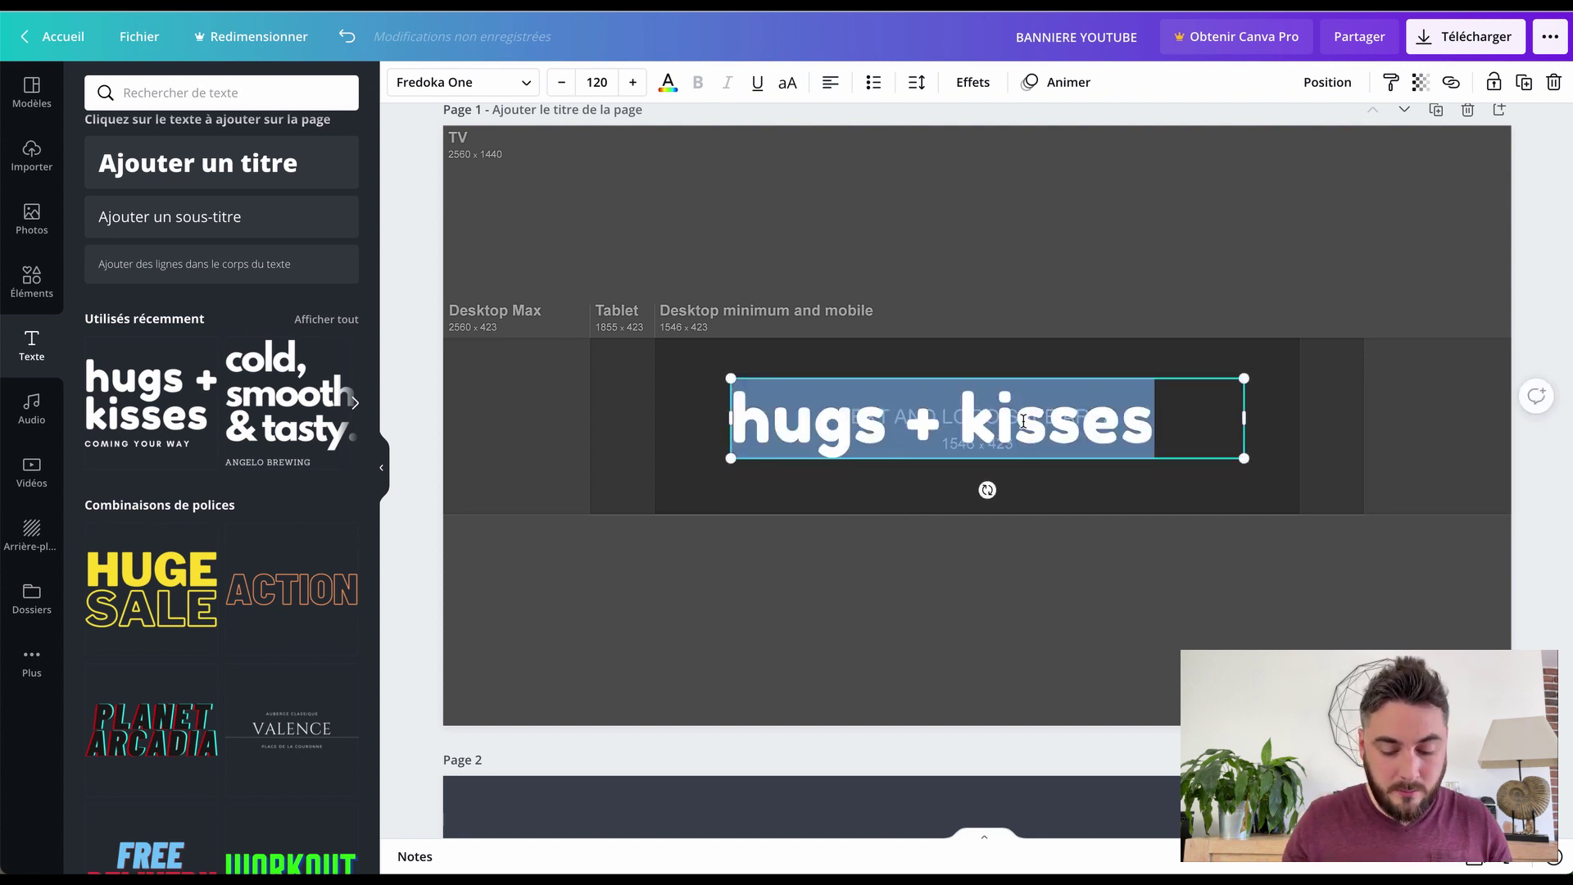
text(Le)
key(BackSpace)
key(BackSpace)
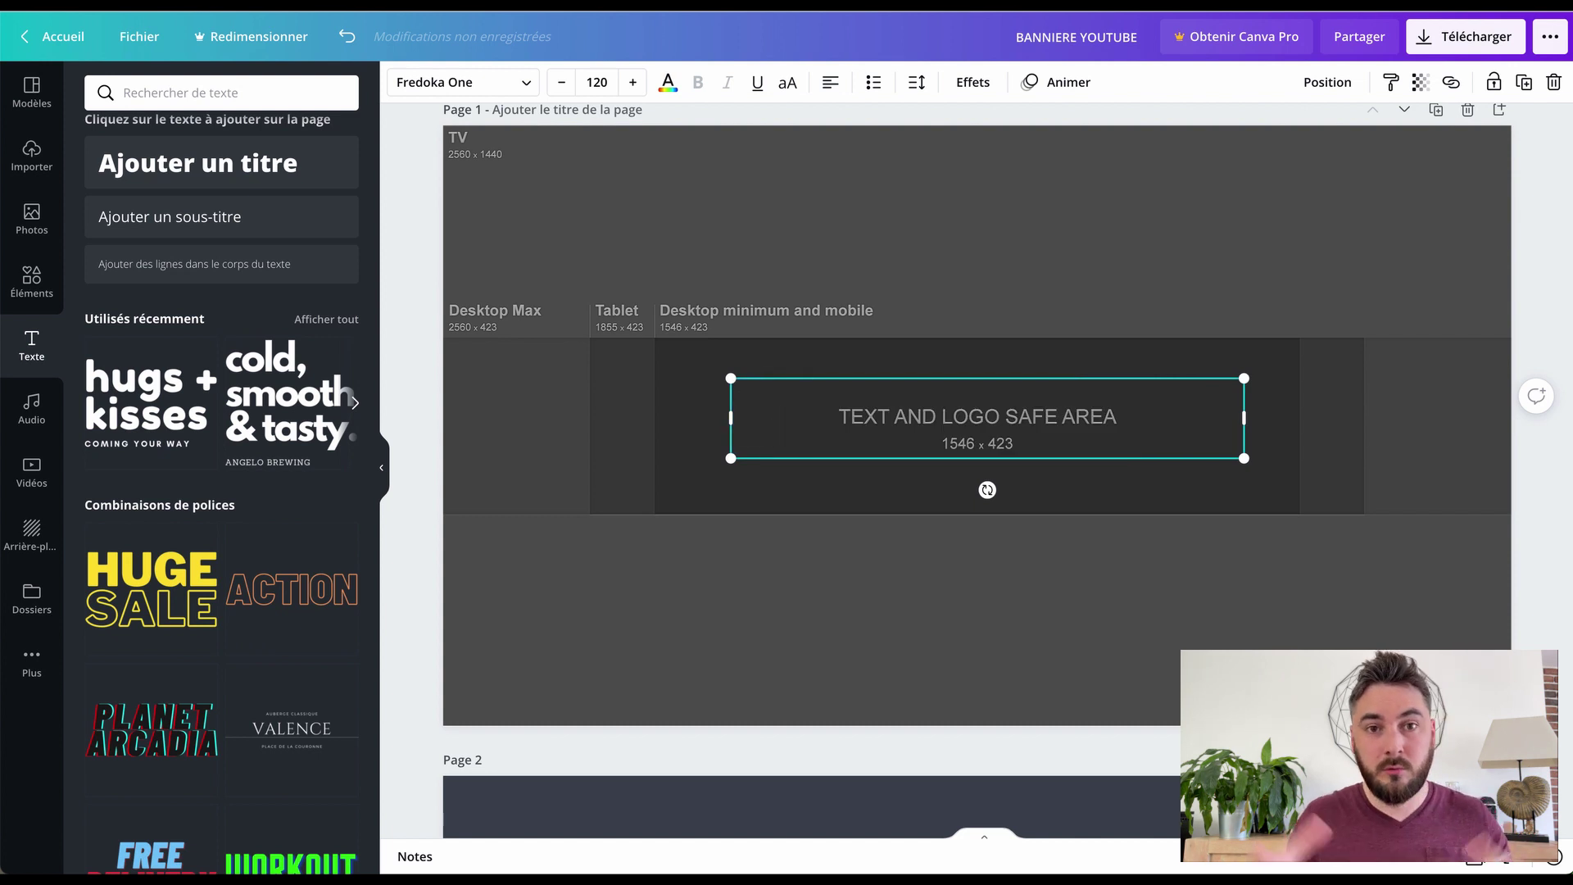
text(Punc)
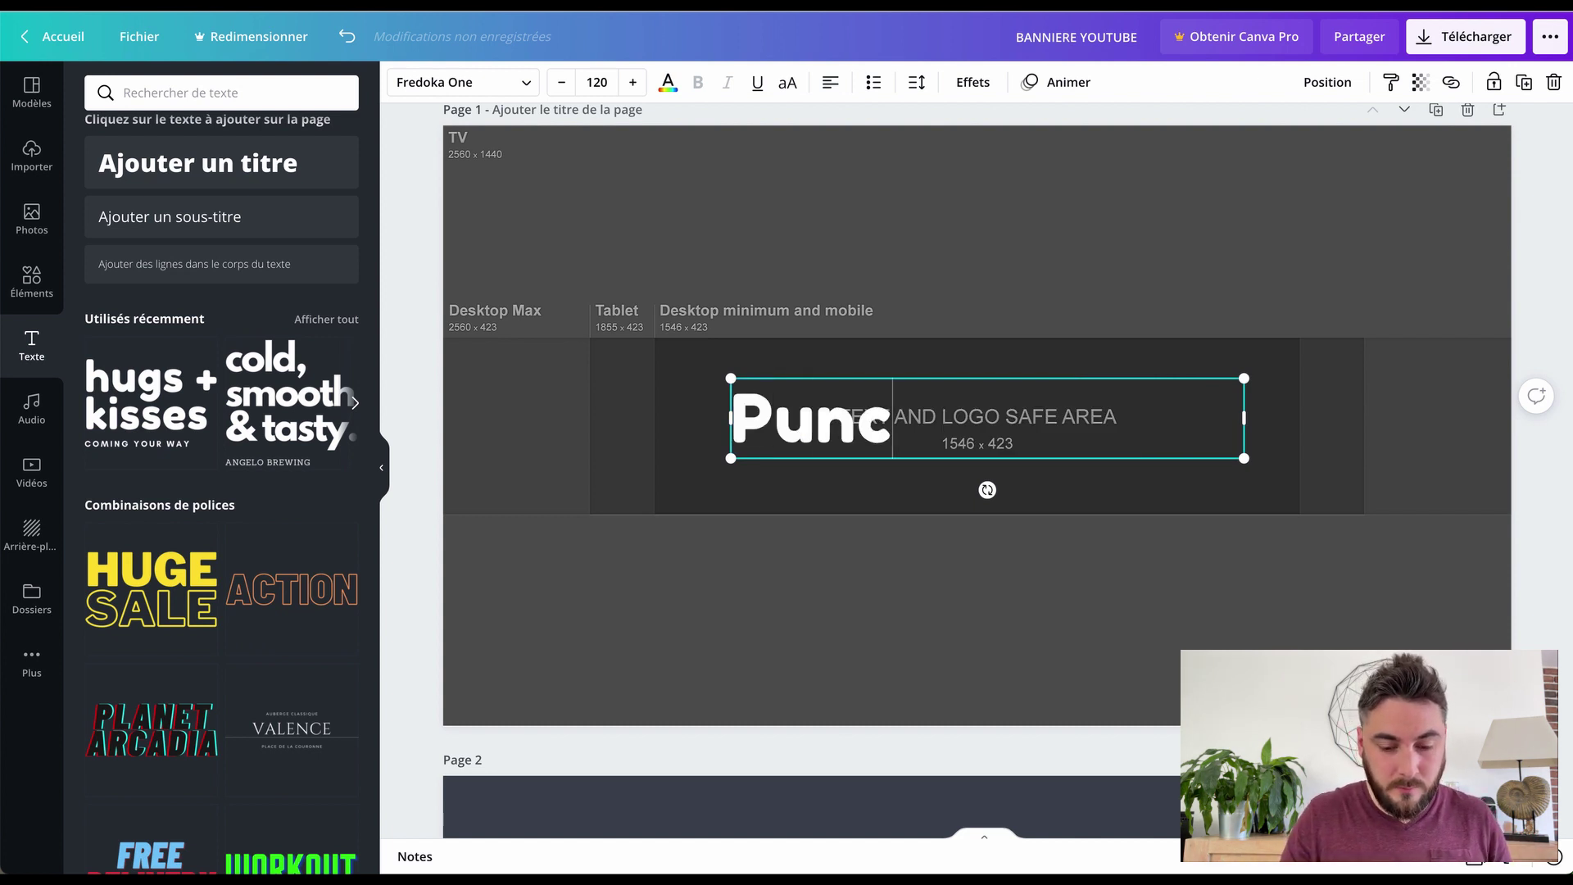
text(hline)
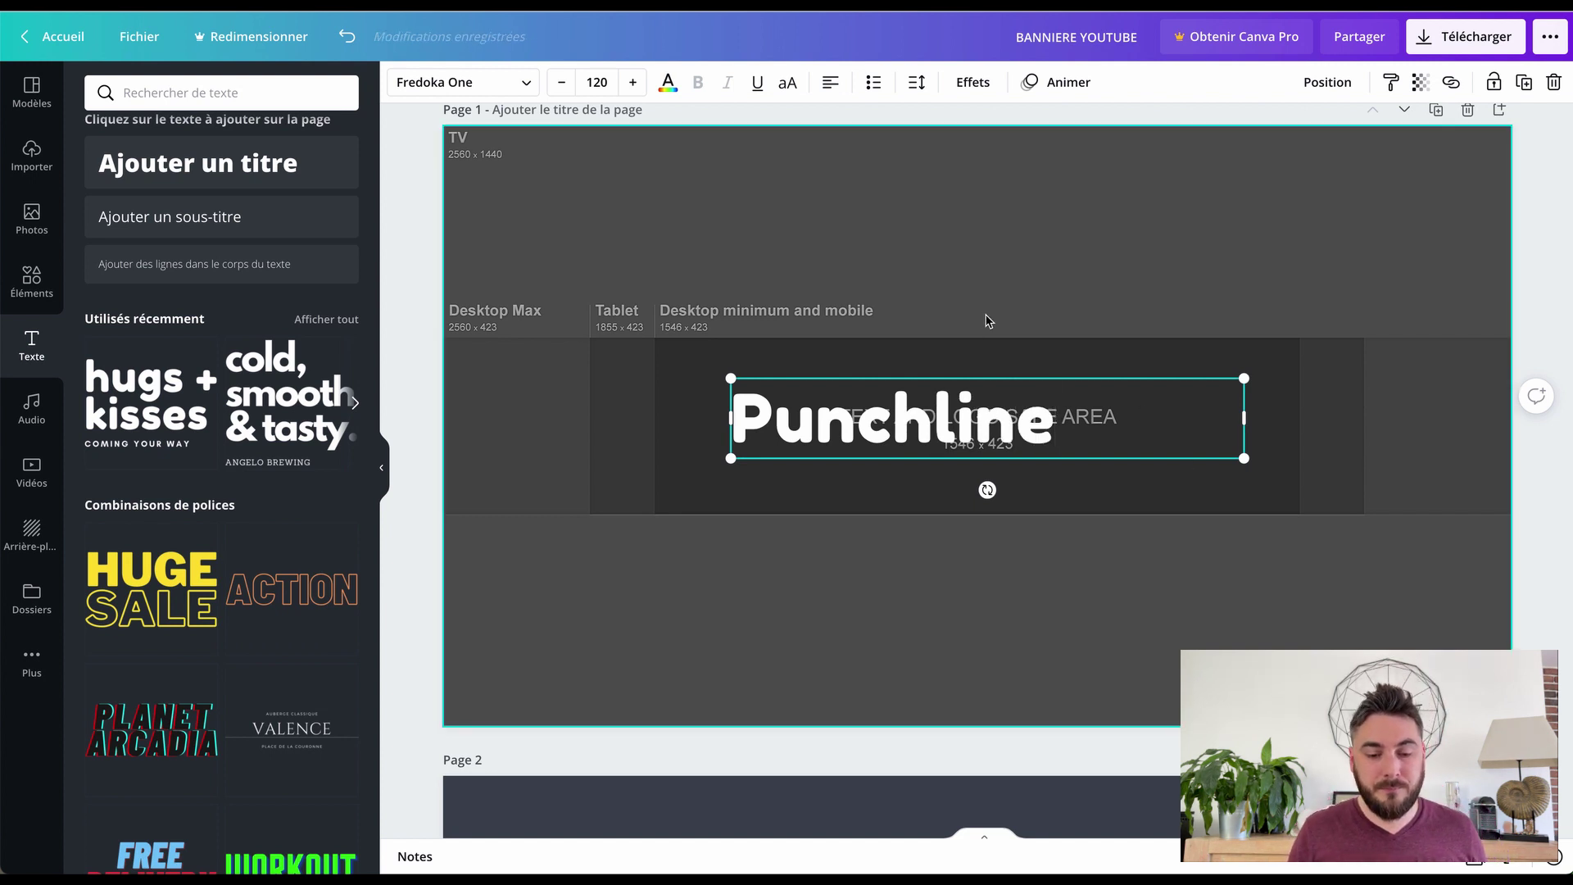
Try the text alignments on the "Punchline" heading and leave it centered in its box.
click(830, 82)
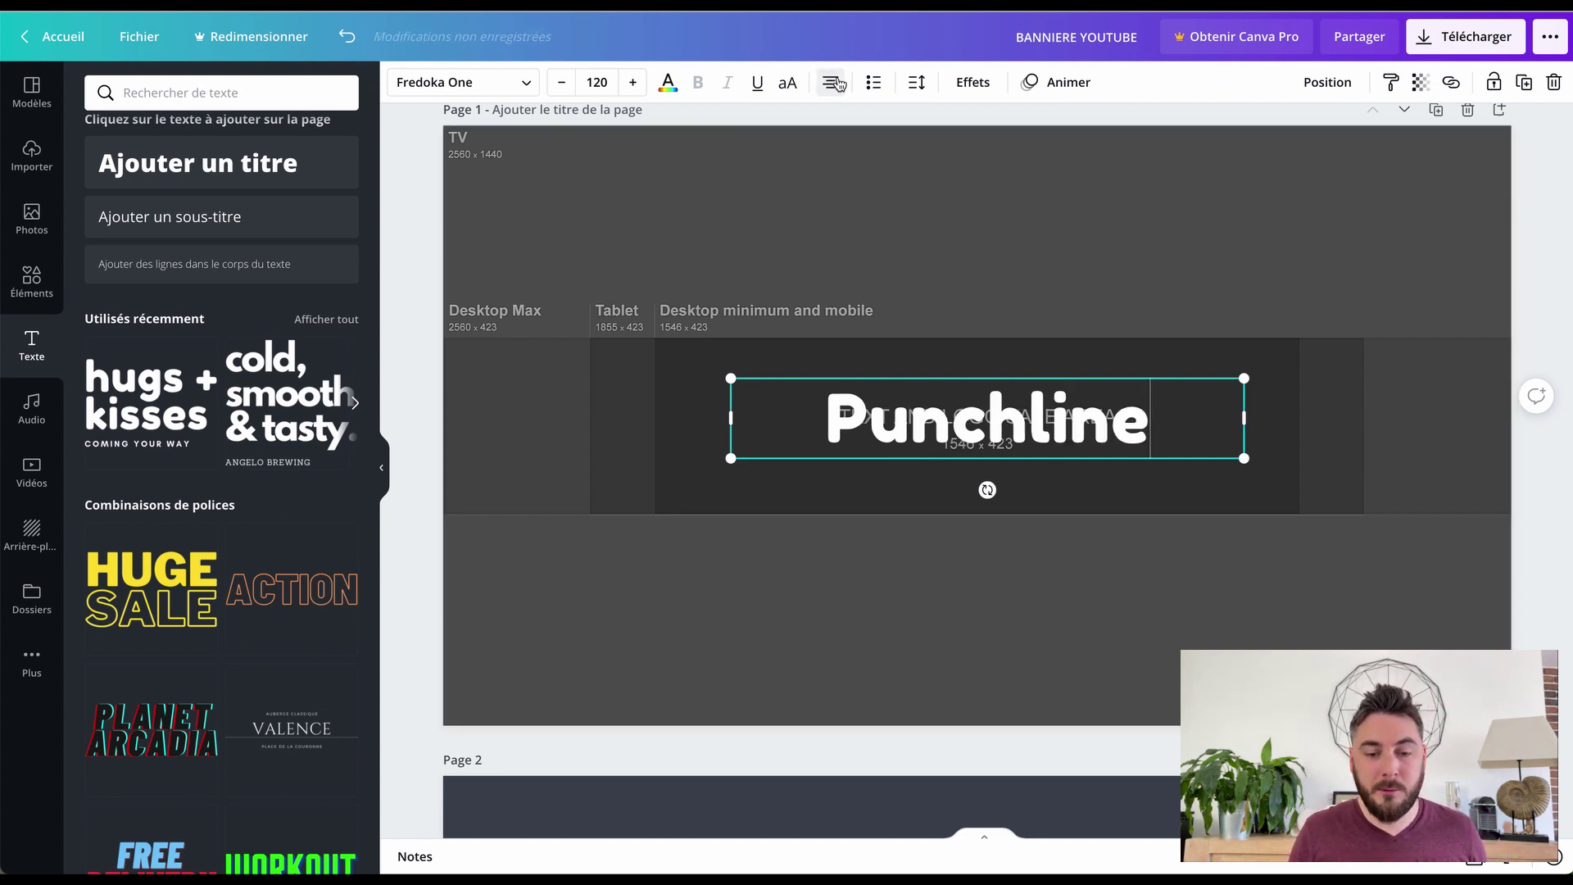
click(831, 85)
click(831, 86)
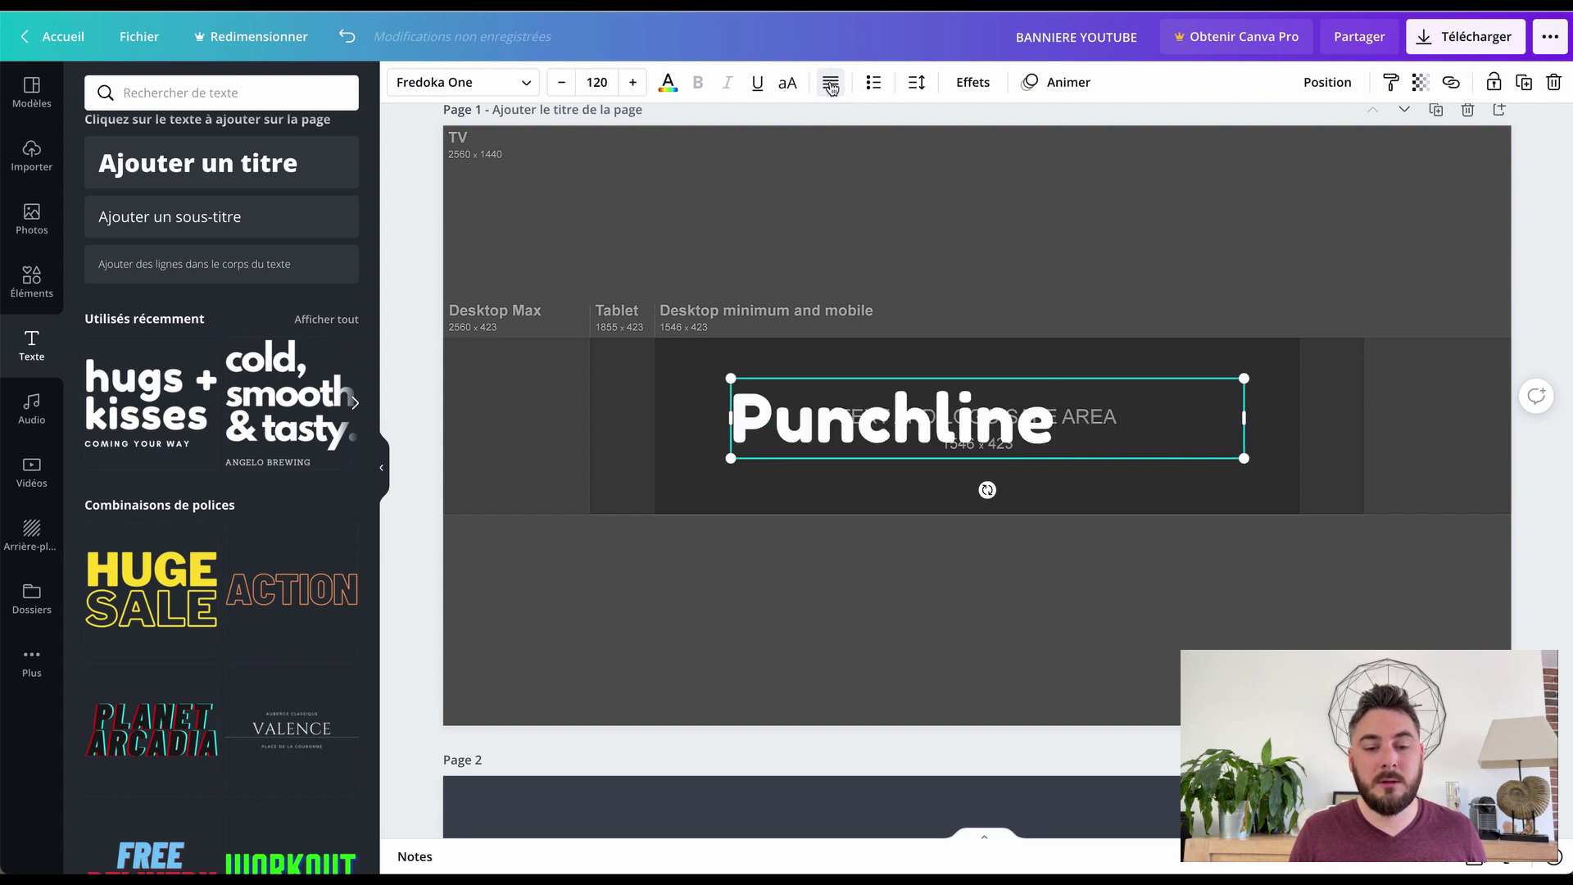
click(831, 85)
click(831, 85)
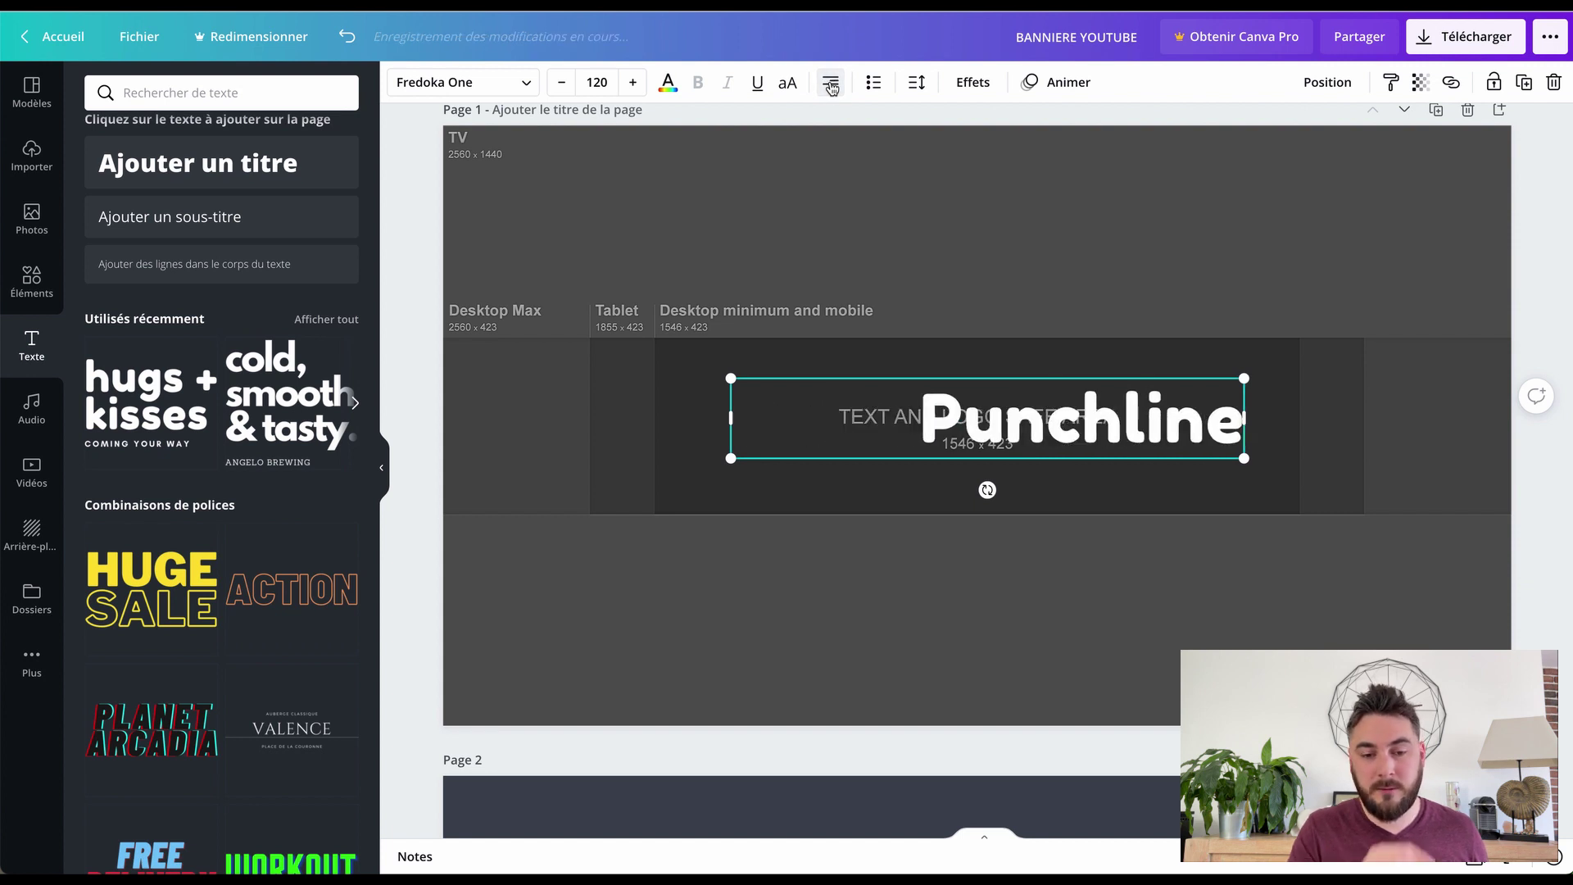
click(831, 85)
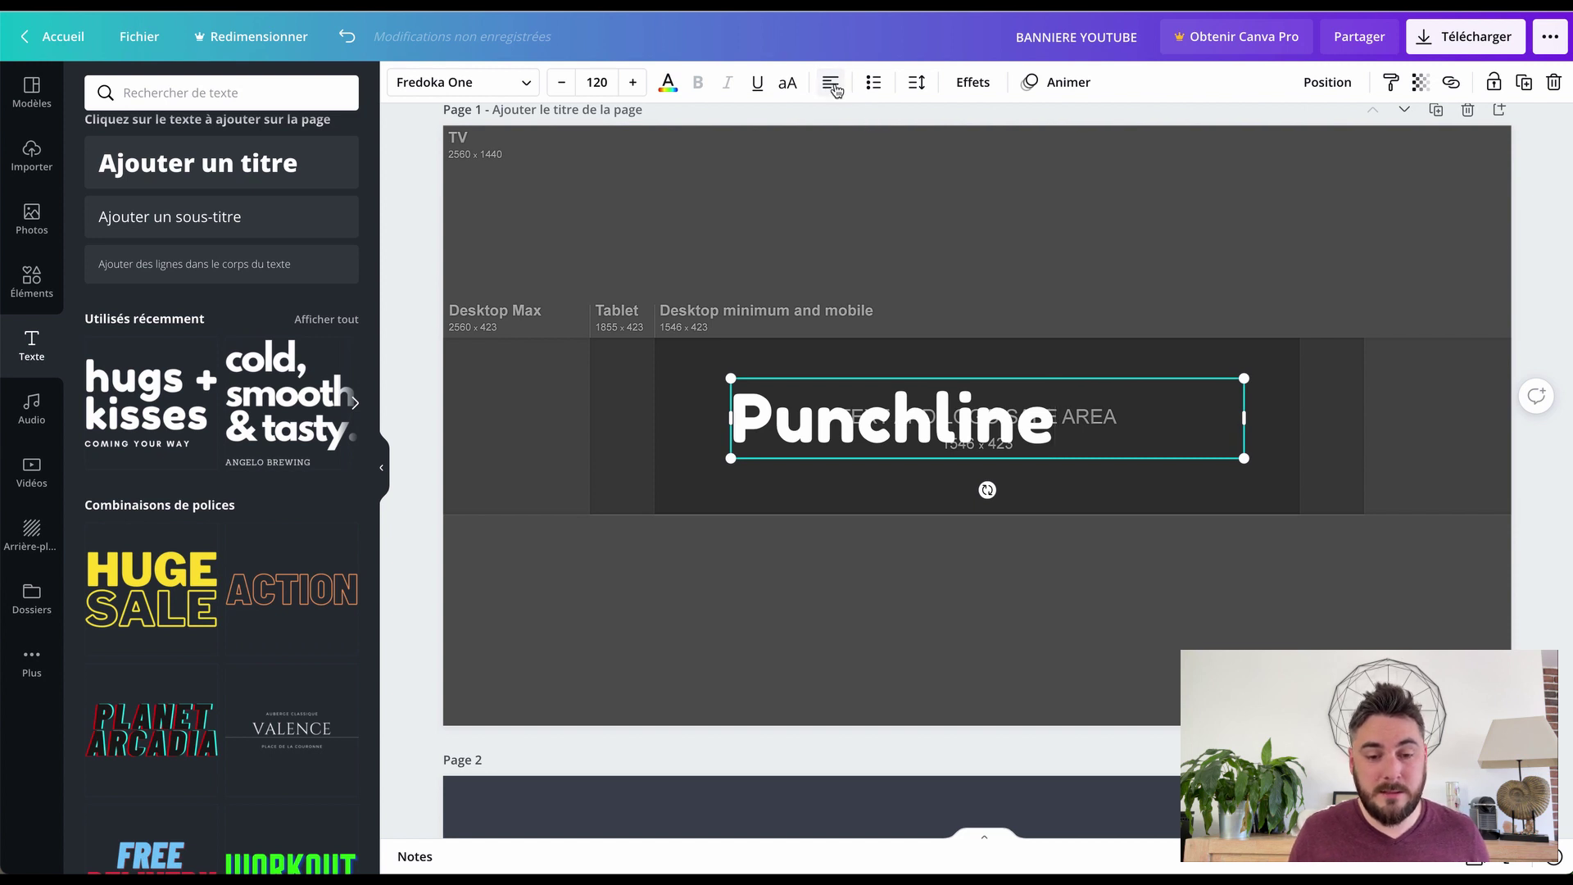
click(831, 85)
Reduce the font size of the "Punchline" heading to 111.
double_click(901, 417)
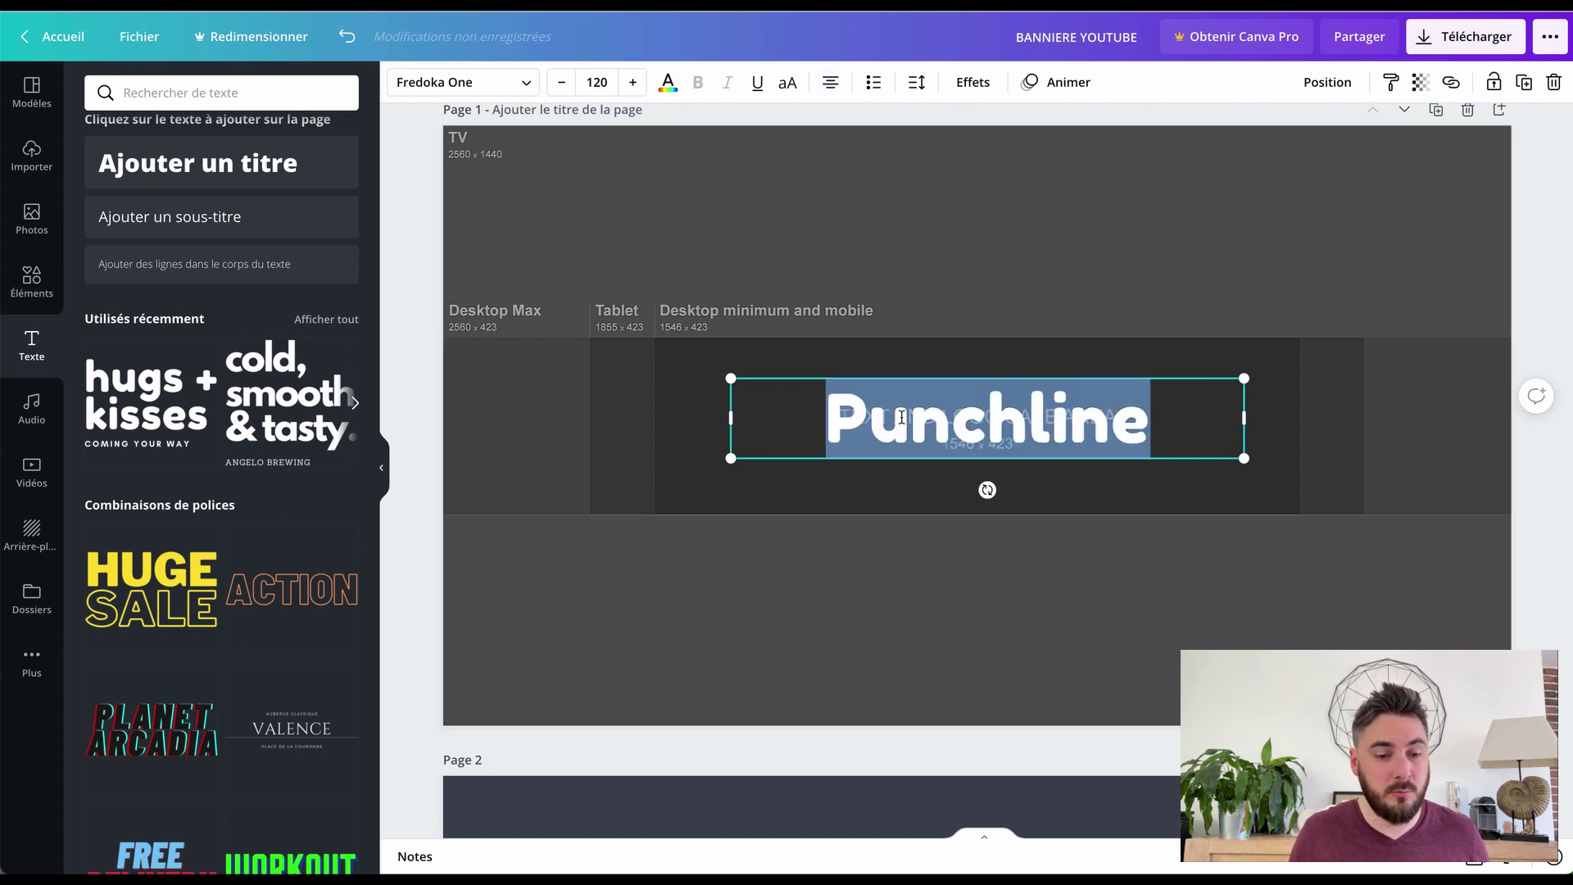
click(561, 82)
click(561, 83)
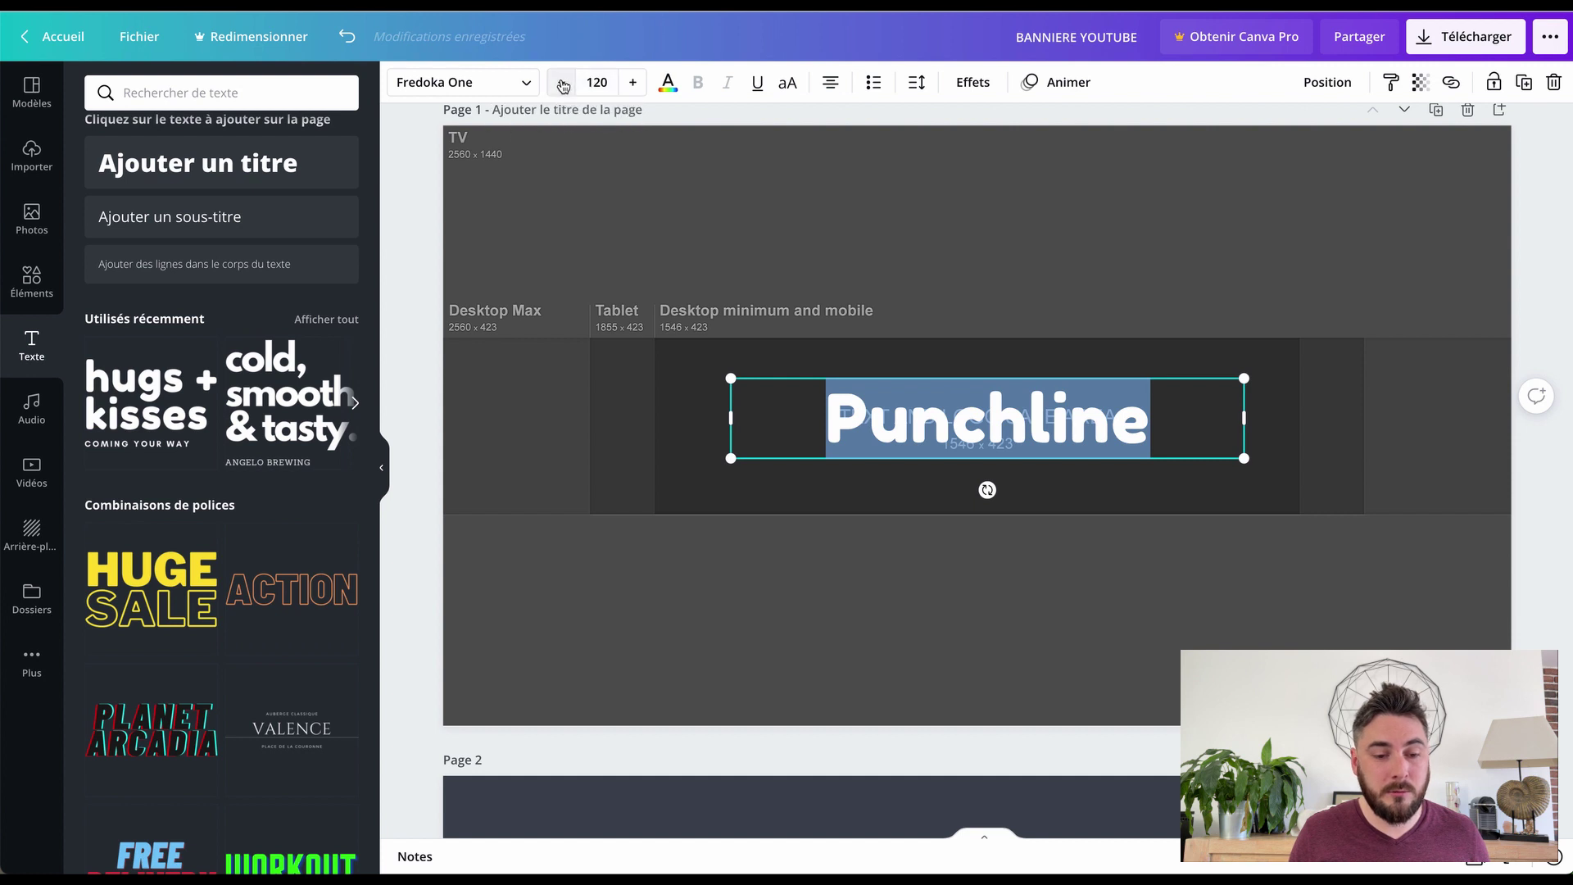
click(562, 83)
click(562, 83)
click(561, 83)
click(561, 83)
click(561, 82)
click(561, 83)
click(561, 83)
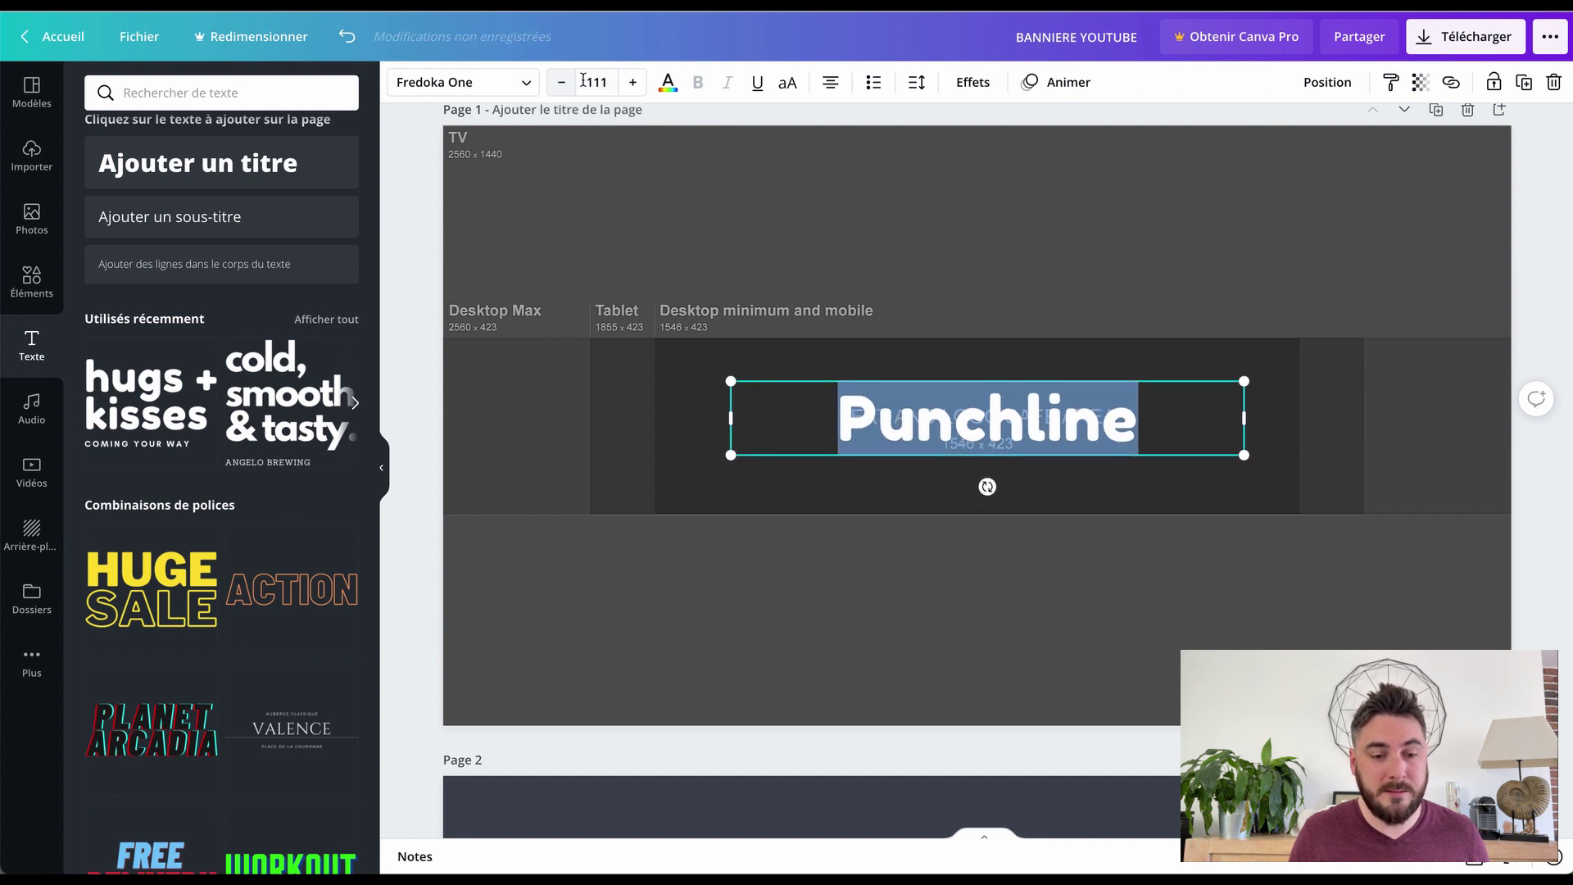
Look through the font size and font choices for the "Punchline" heading.
click(590, 82)
scroll(598, 328, down, 3)
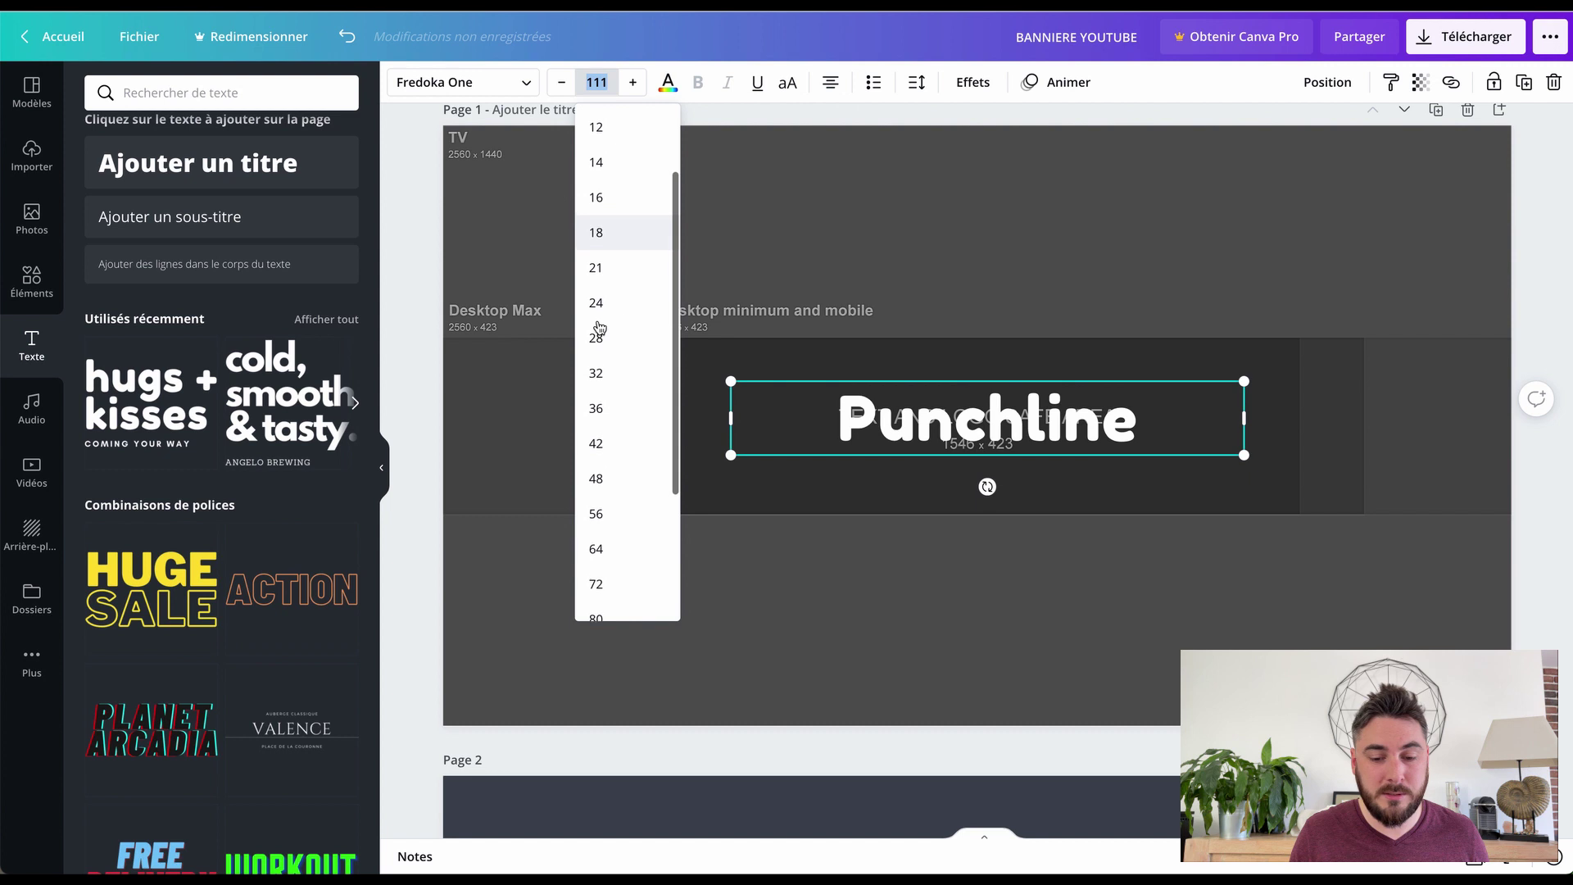
click(939, 266)
click(913, 402)
click(914, 412)
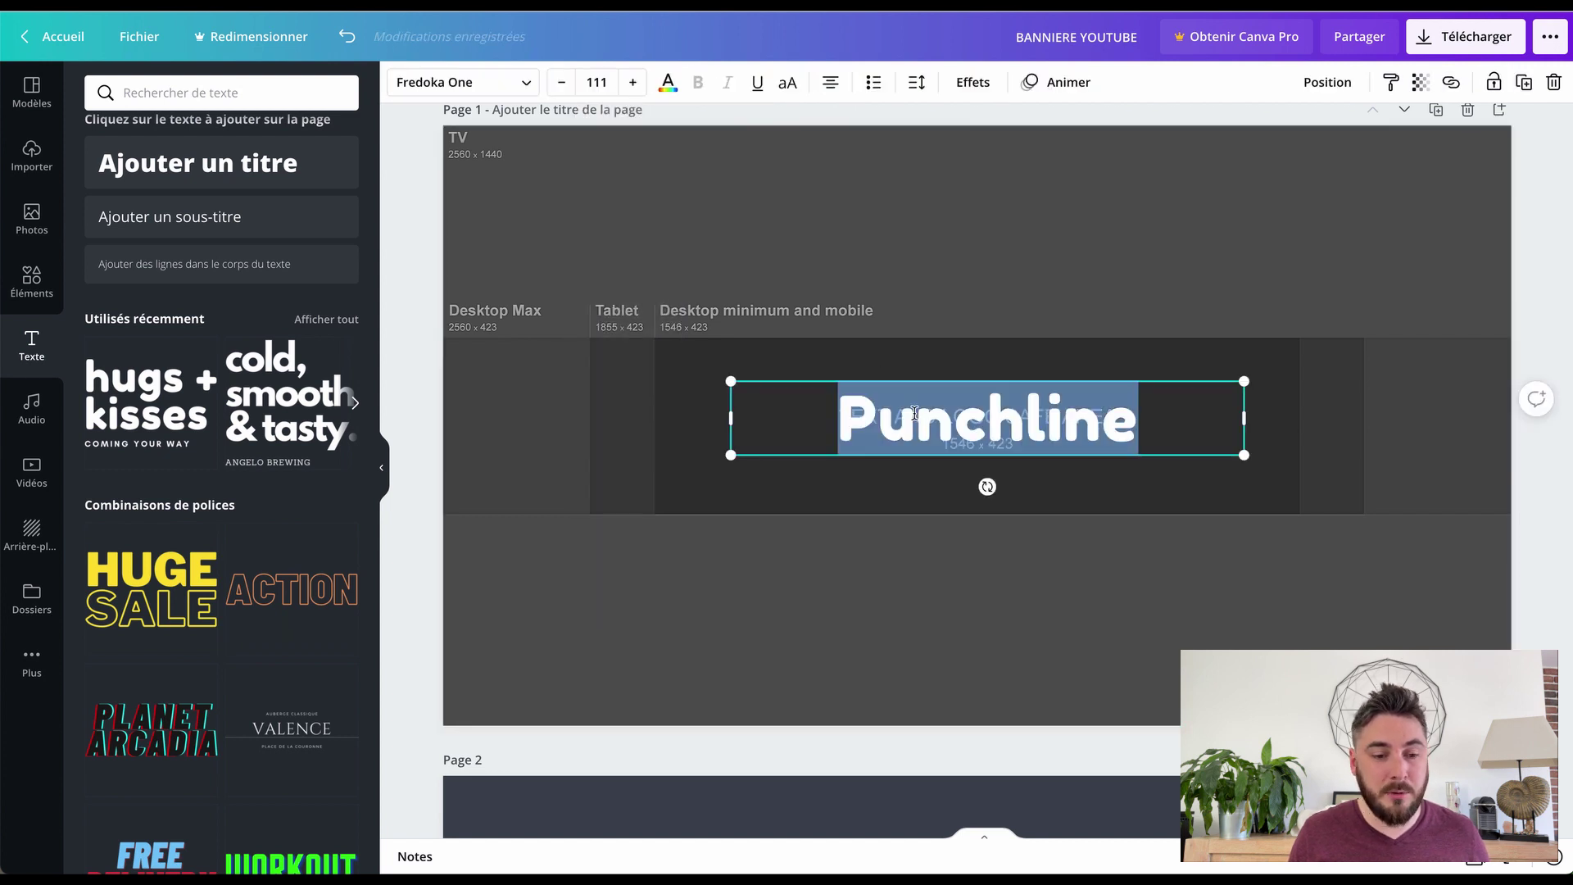
click(526, 81)
click(528, 84)
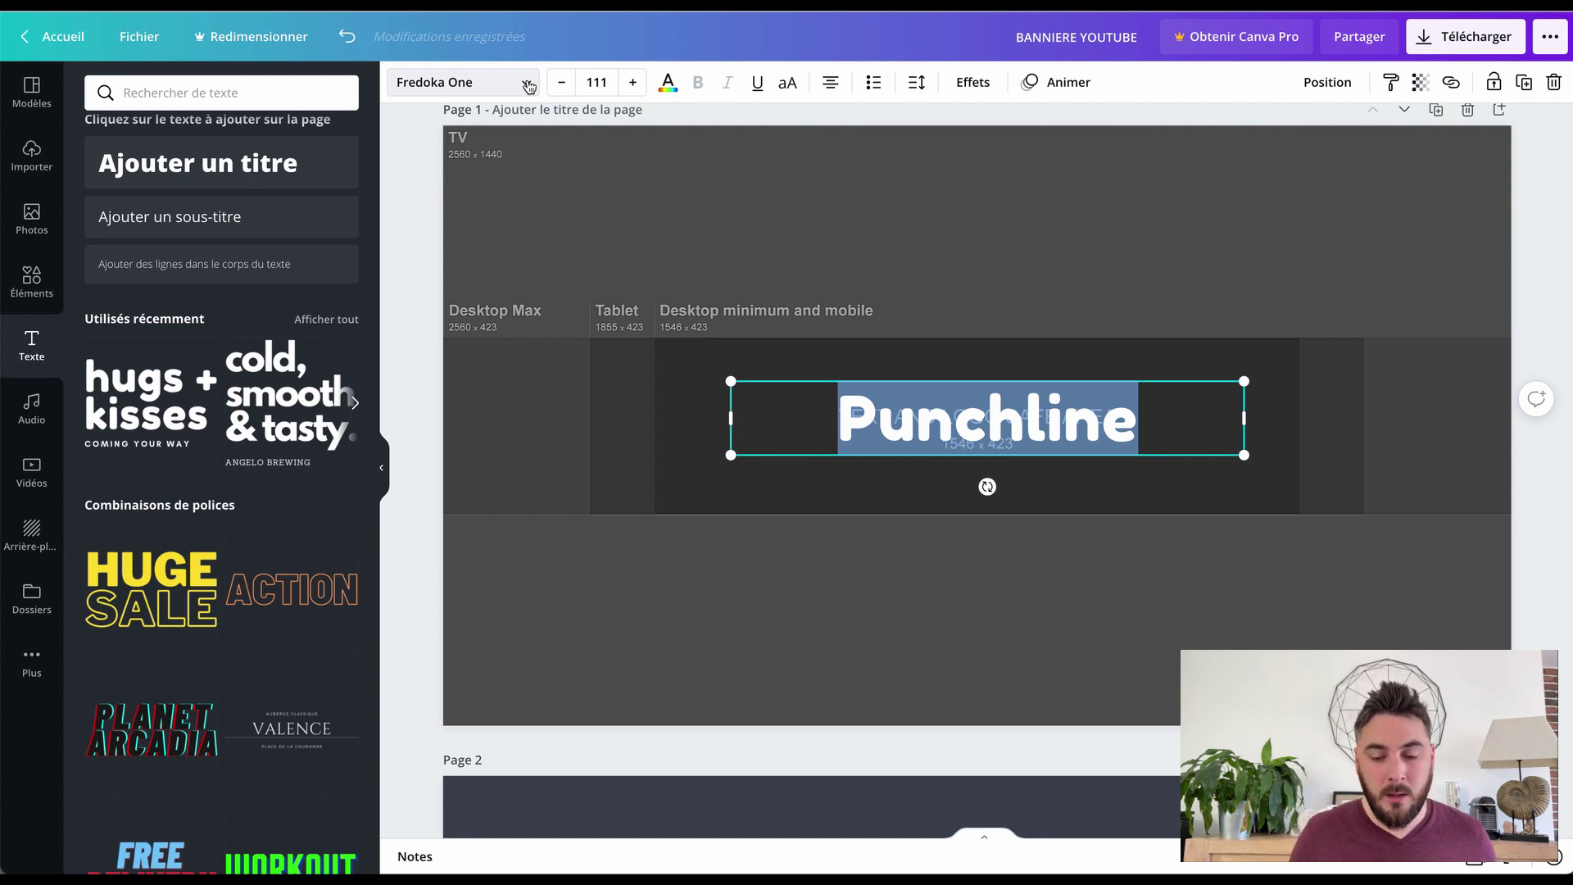
Move the heading up to the upper part of the safe area and replace its text with "Marketing digital".
click(1117, 298)
drag(1036, 418, 1027, 390)
double_click(985, 392)
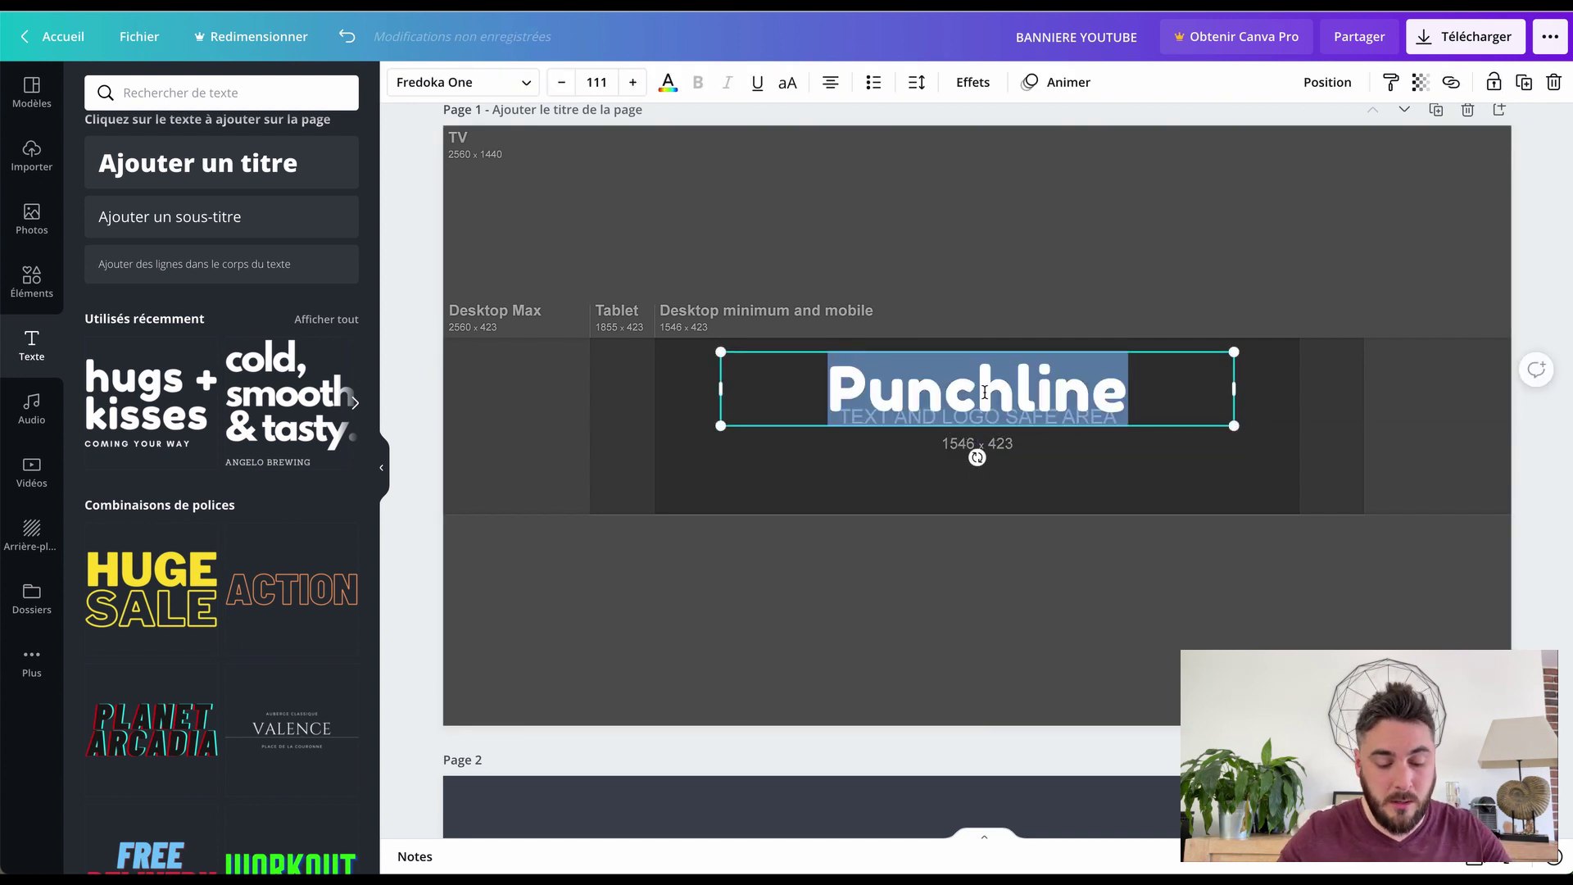
text(Marktin)
key(BackSpace)
key(BackSpace)
key(BackSpace)
text(eting digital)
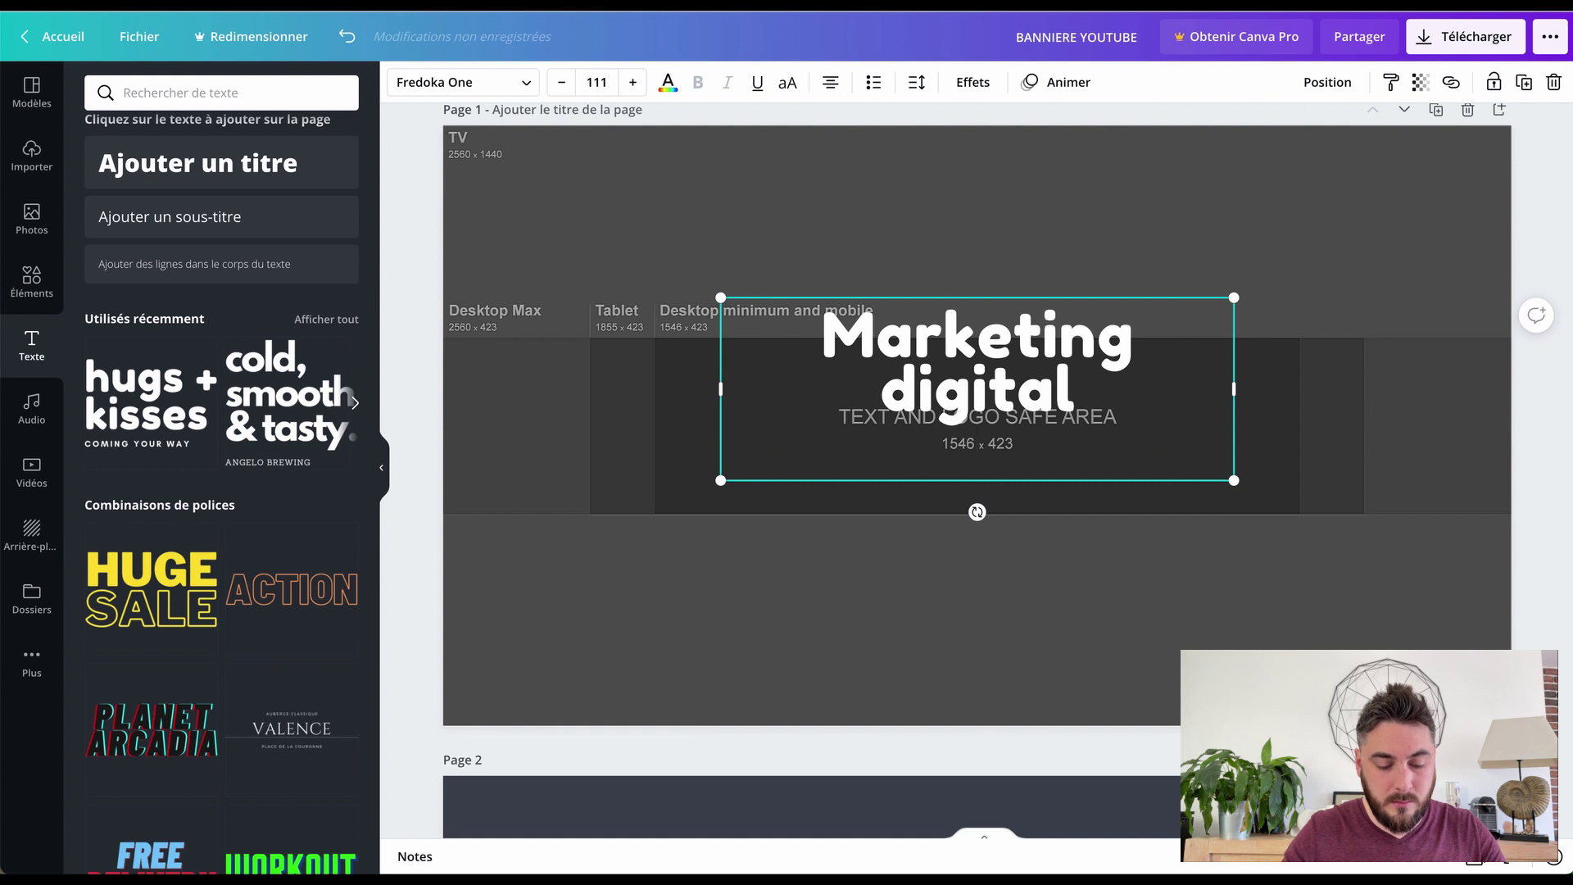
Add the word "Affiliation" after "Marketing digital" in the heading.
text( Affilatio)
key(BackSpace)
key(BackSpace)
key(BackSpace)
key(BackSpace)
text(iation)
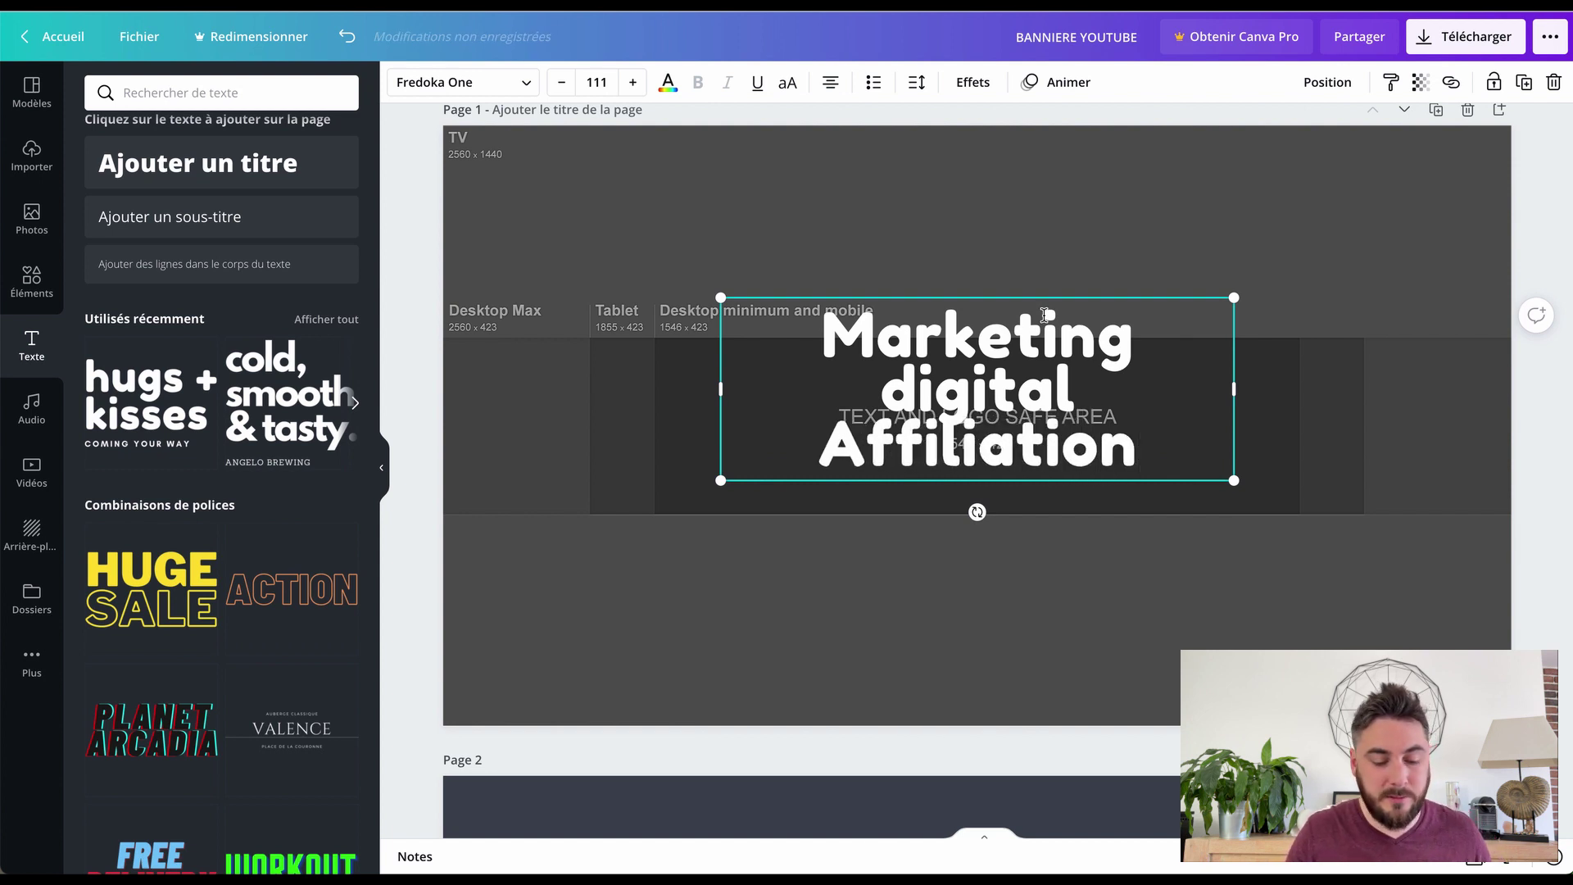
Reduce the font size of the "Marketing digital Affiliation" heading to 78.
key(ctrl+a)
click(561, 83)
click(598, 82)
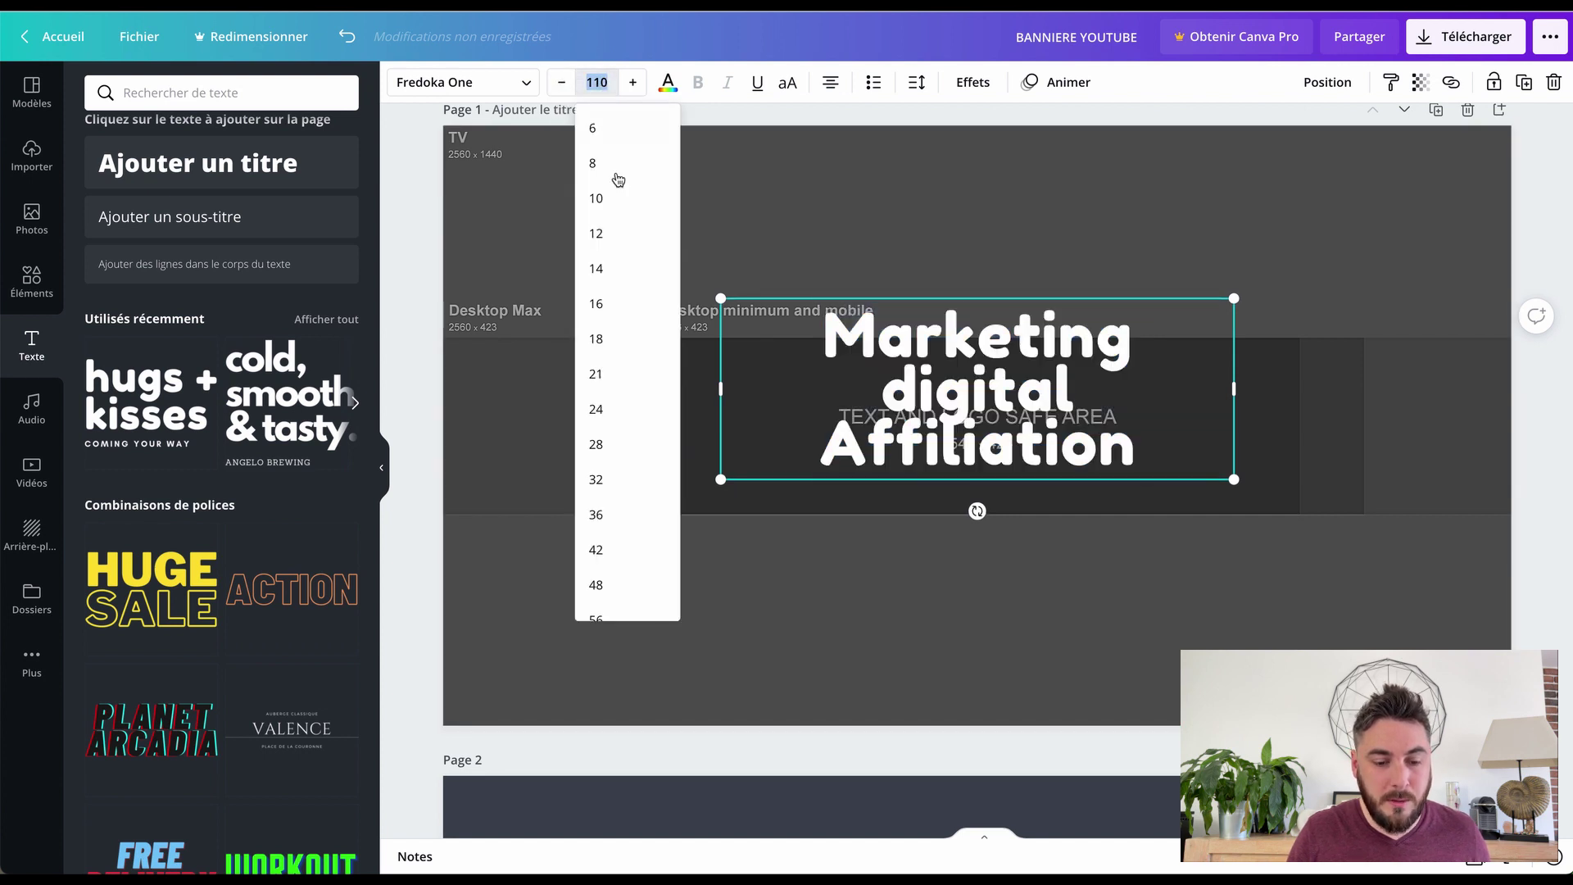
click(562, 83)
click(562, 83)
click(562, 83)
click(562, 83)
click(562, 83)
click(562, 82)
click(562, 83)
click(562, 83)
click(562, 82)
click(562, 83)
click(562, 82)
click(562, 83)
click(1045, 229)
Right-align the heading's text and move the heading close to the right edge of the safe area.
drag(989, 365, 990, 410)
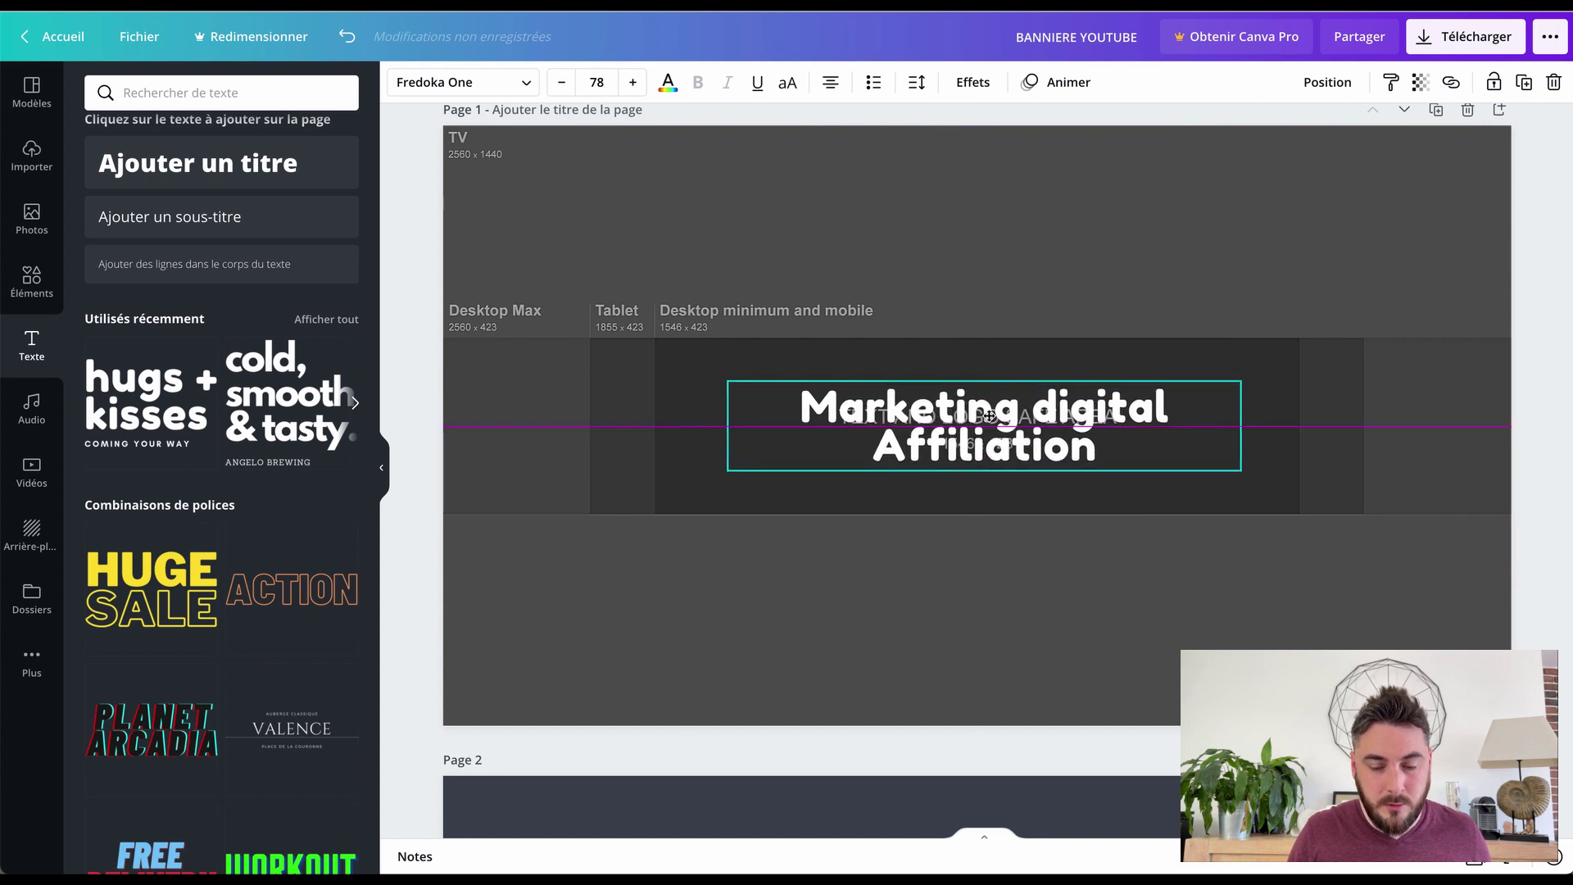
click(831, 83)
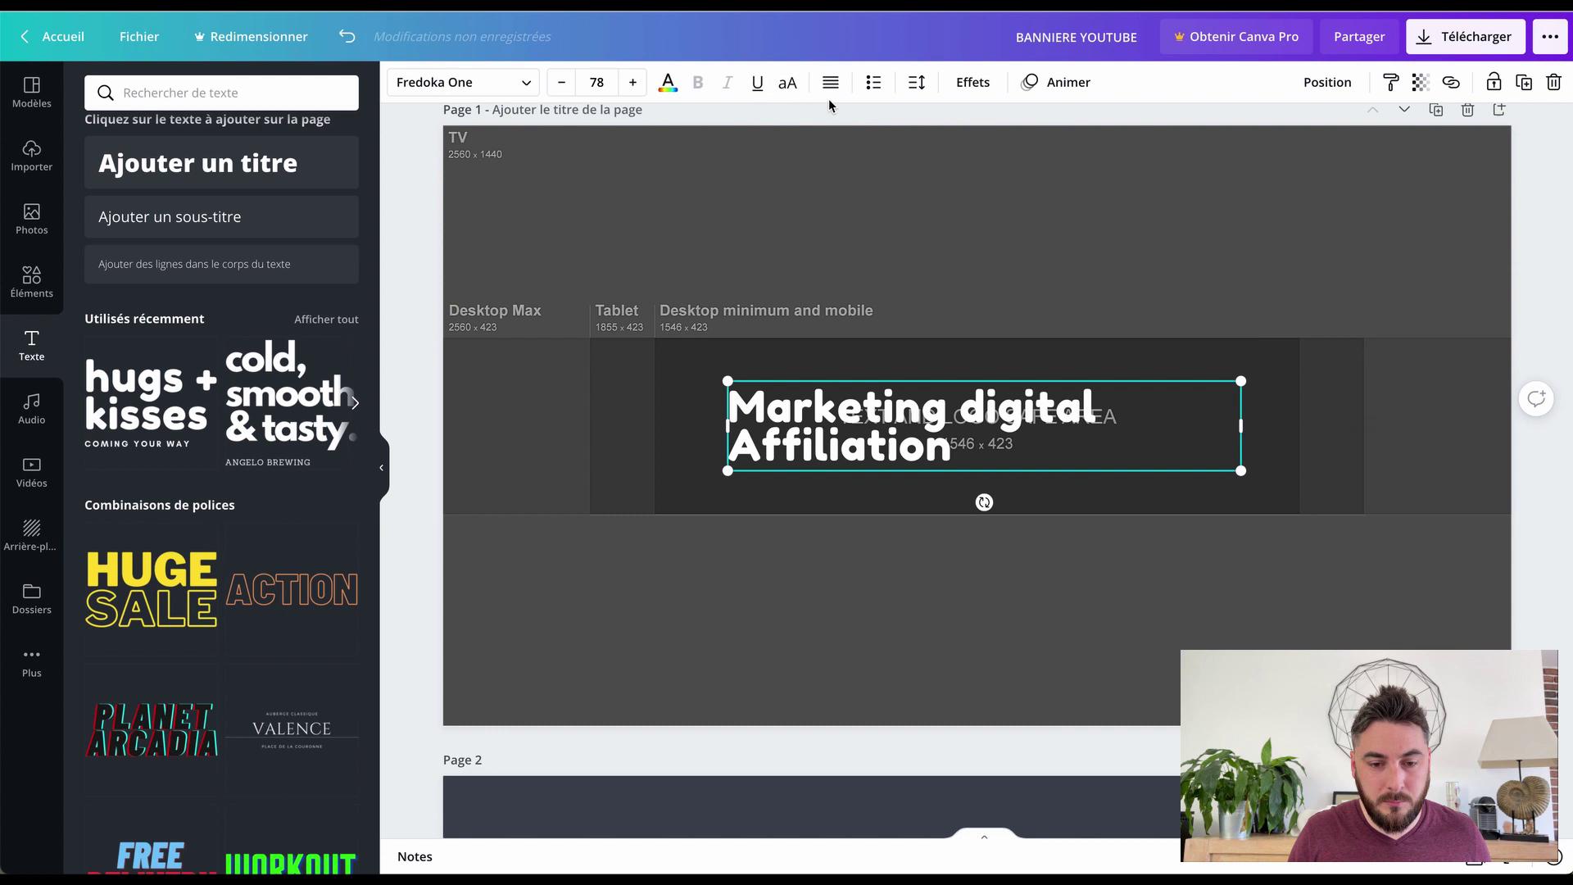
click(831, 83)
drag(1105, 411, 1142, 401)
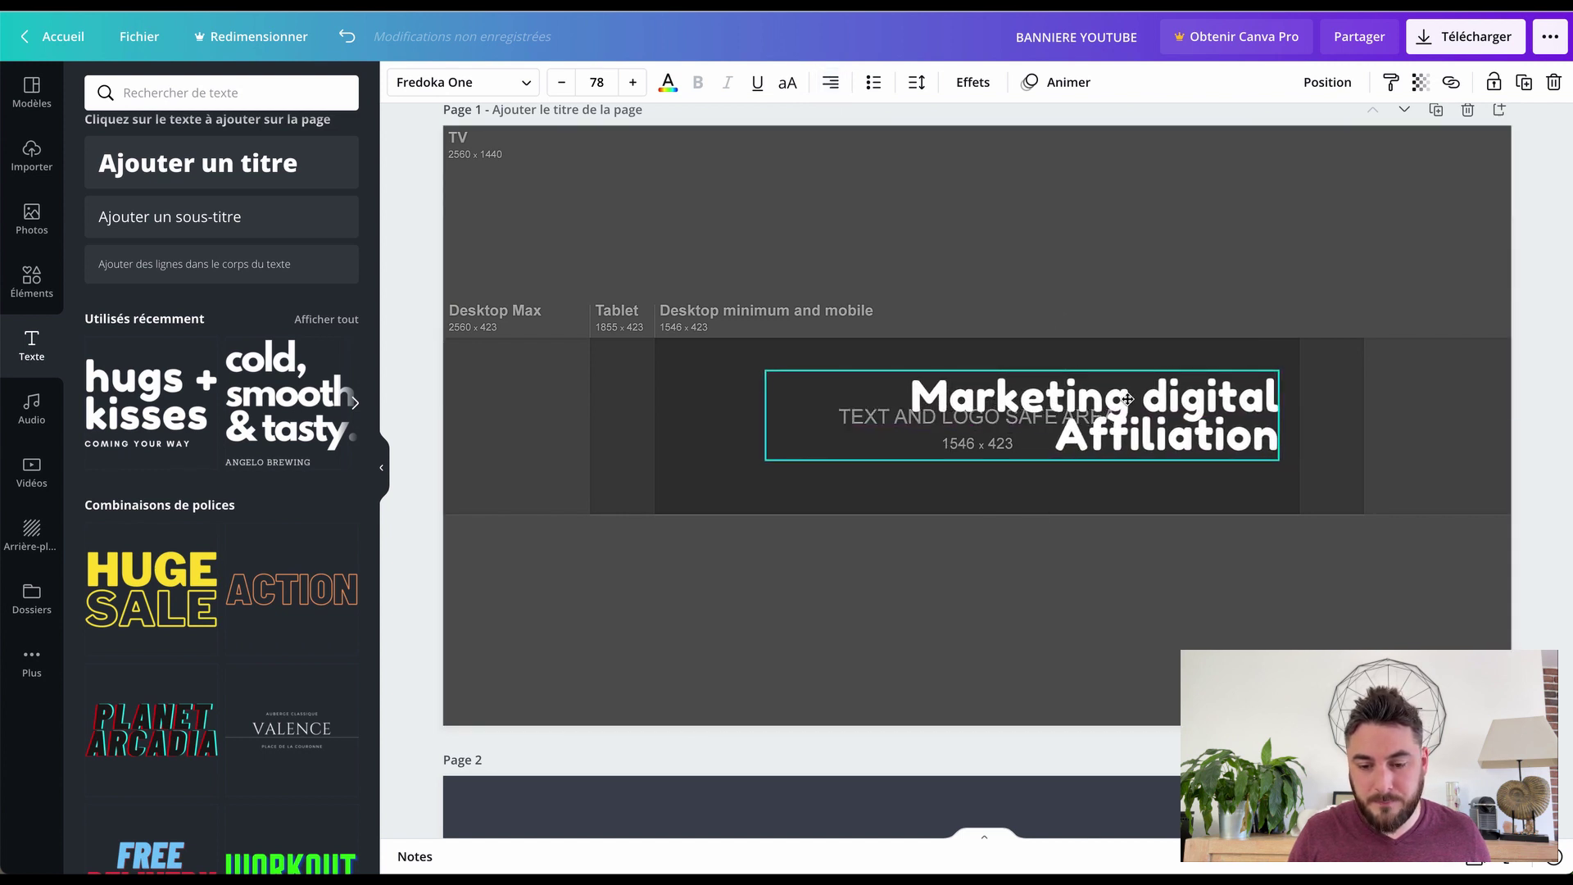
click(1028, 303)
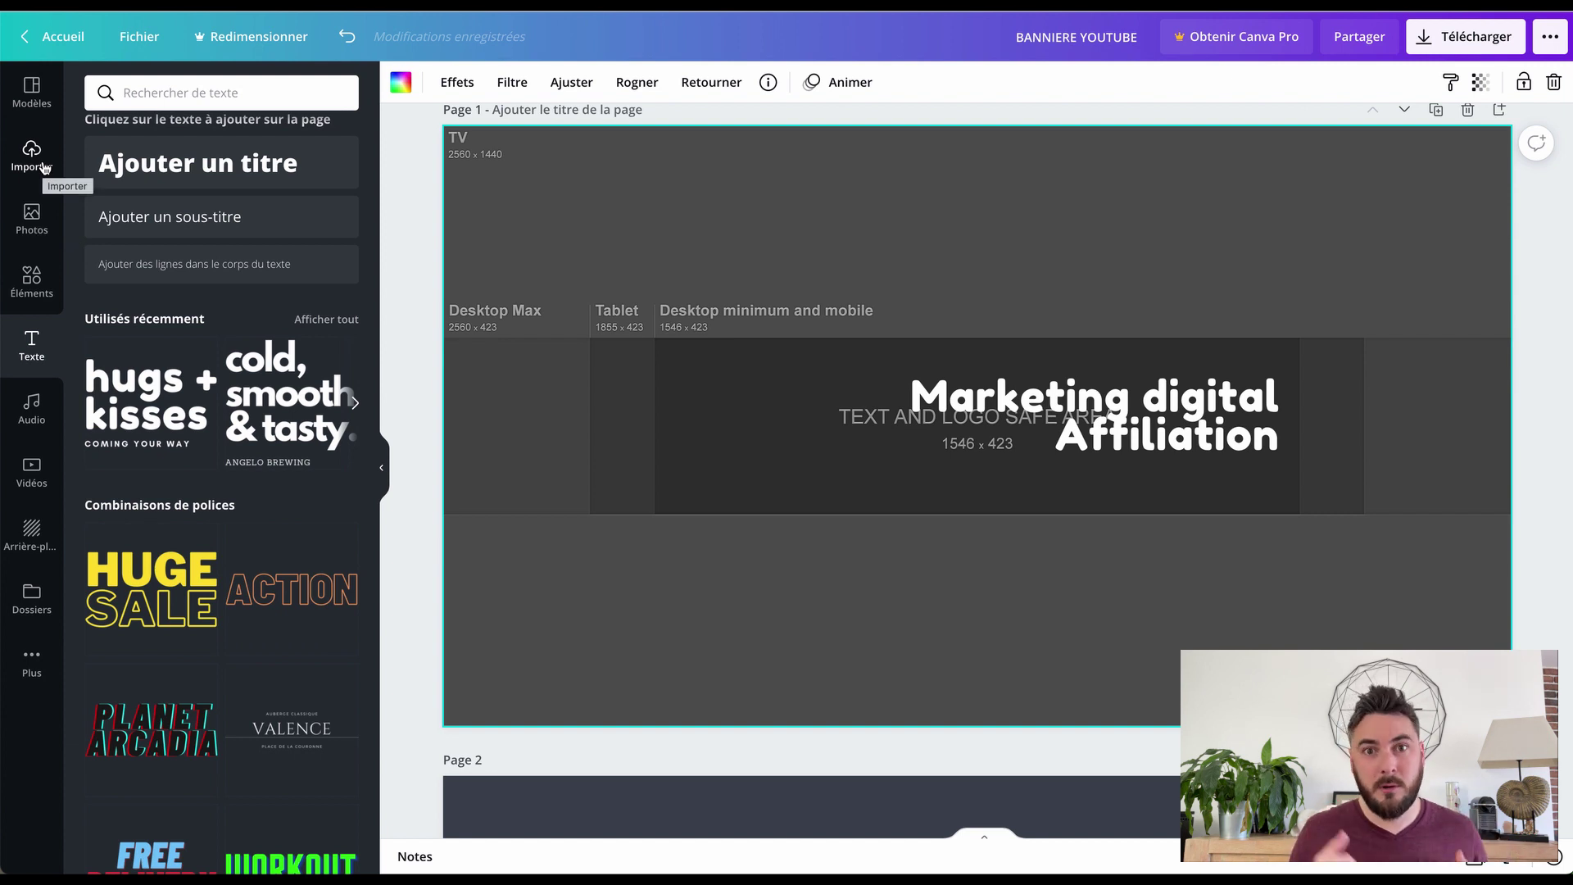
Dismiss the donation notice in the elements library and search the library for "facebook".
click(35, 282)
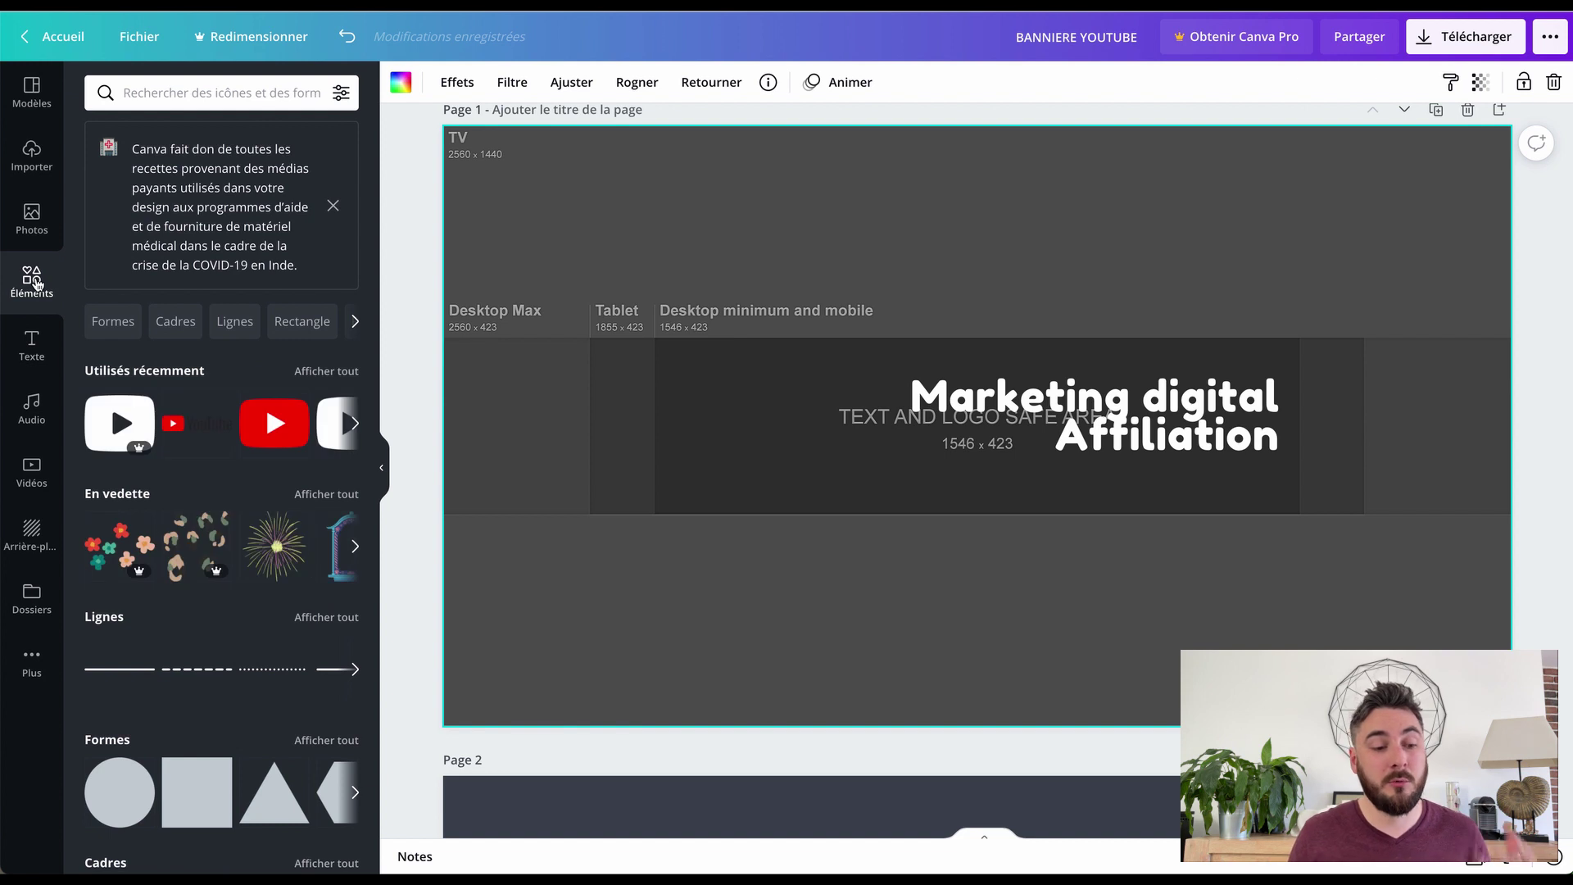
click(328, 209)
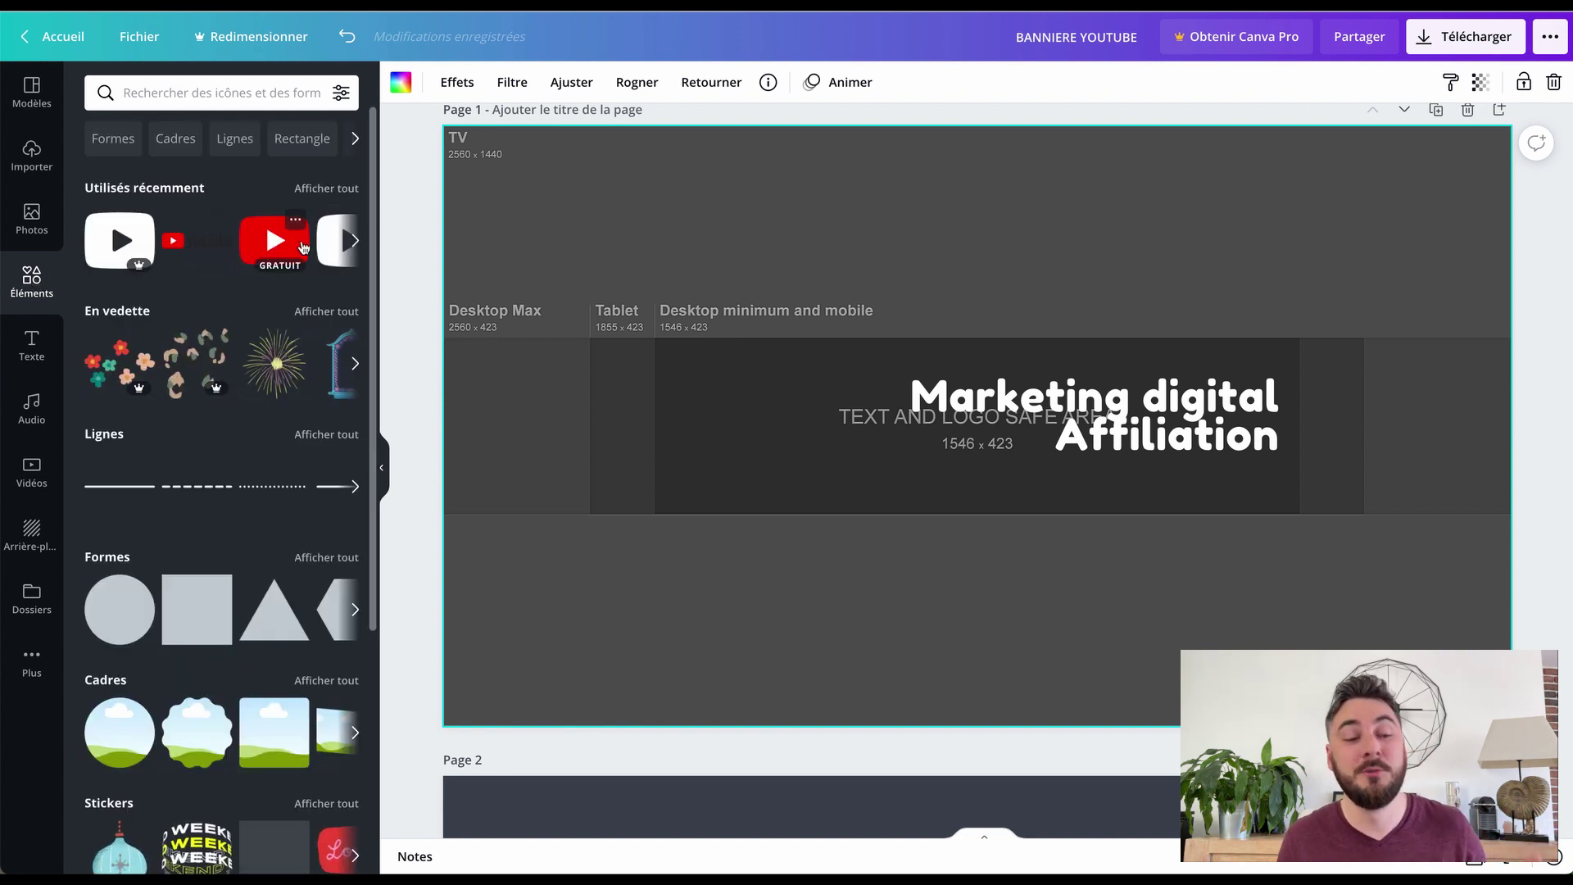
click(178, 88)
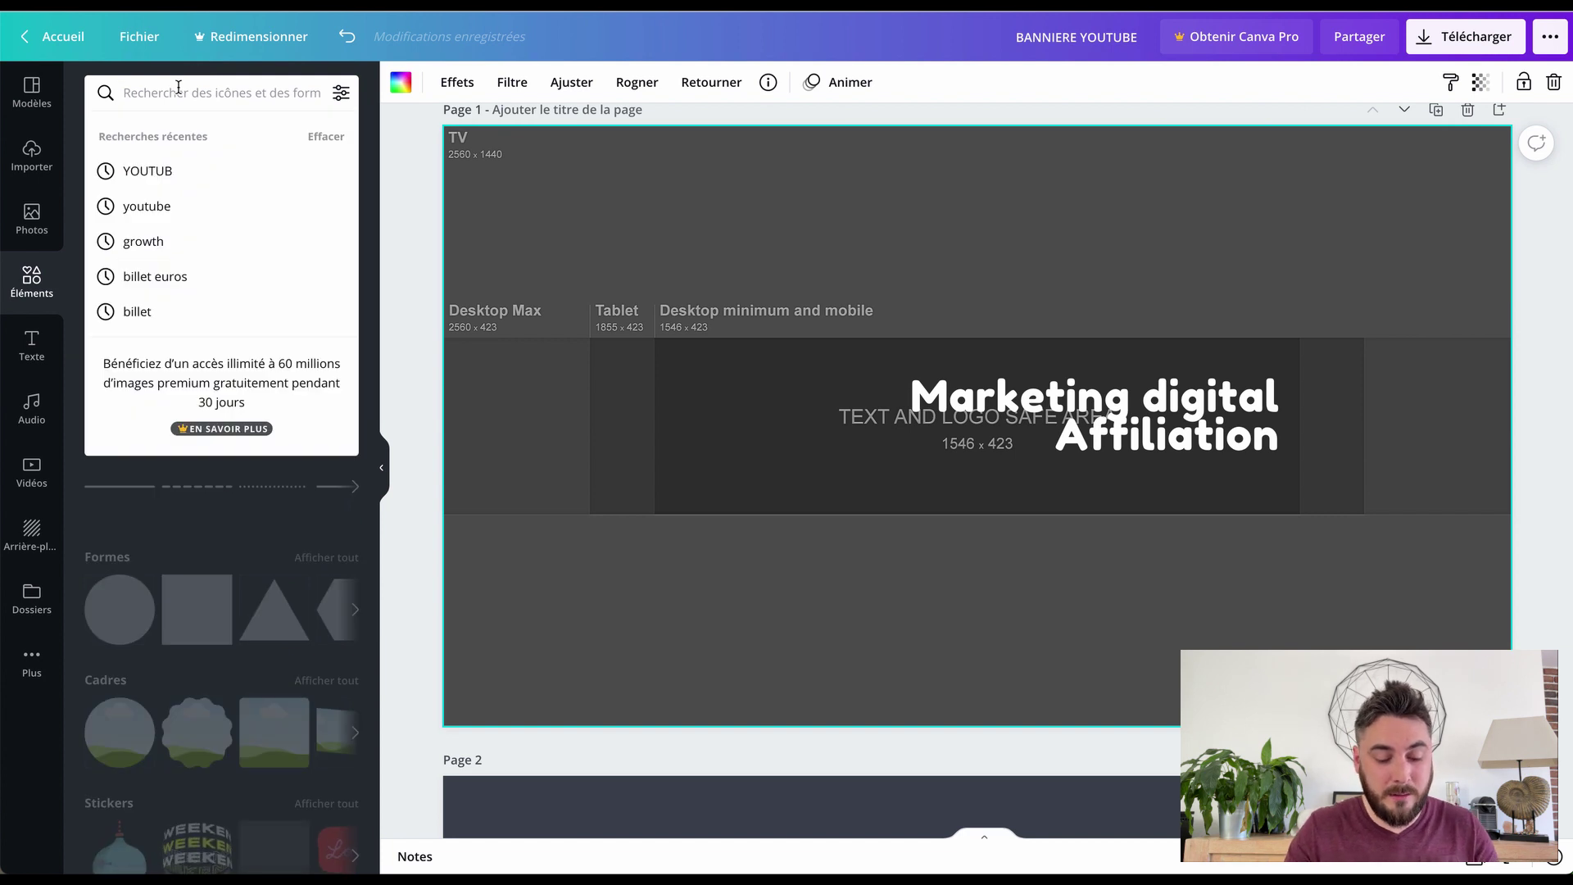
text(facebook)
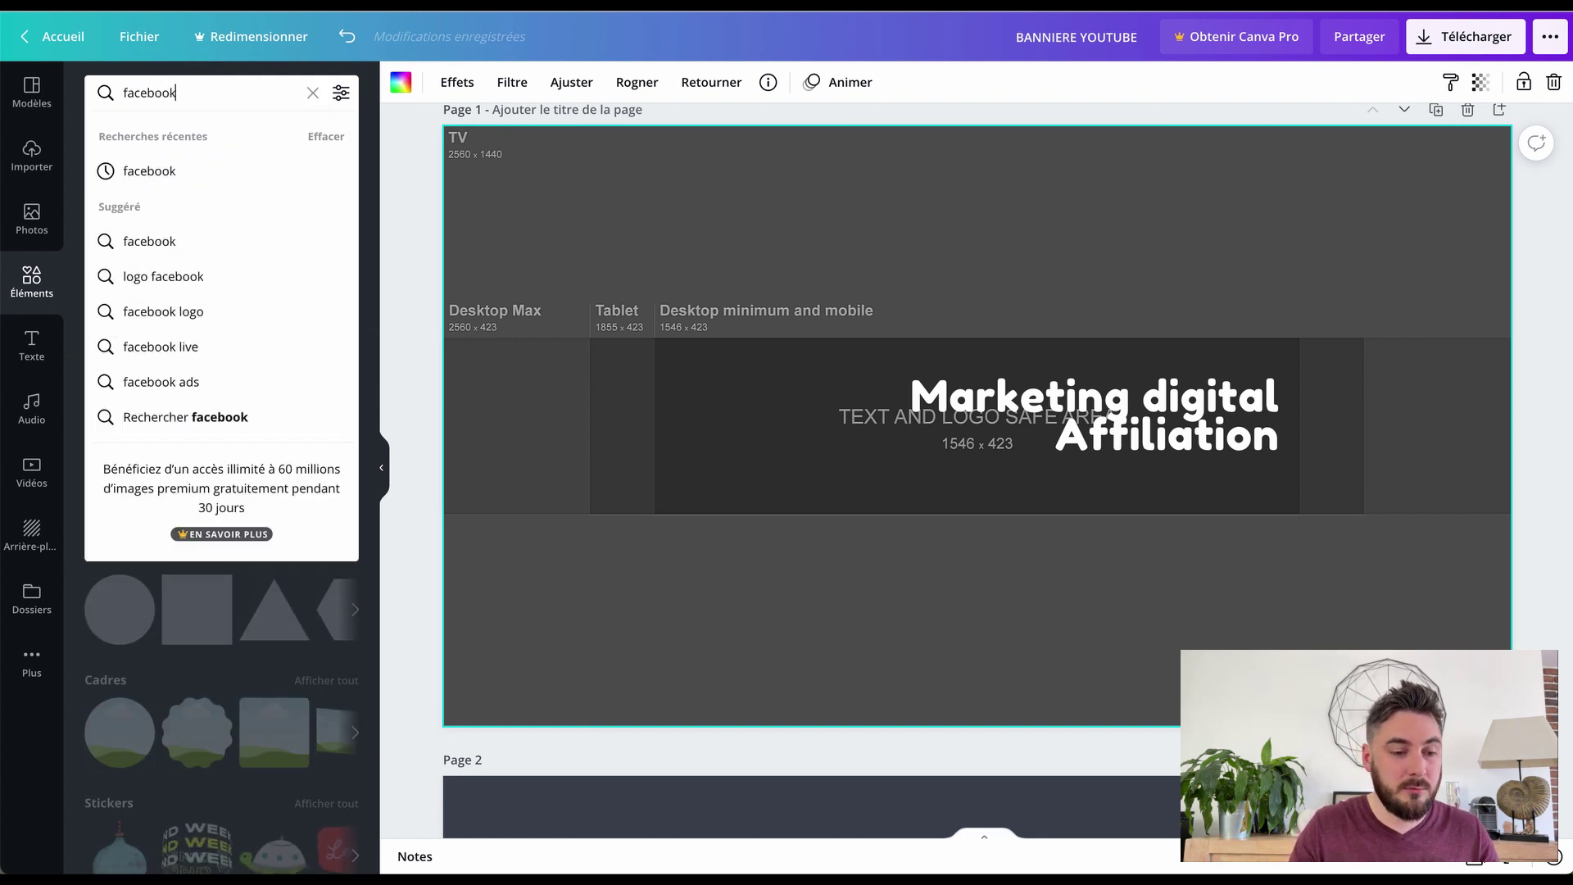
key(Return)
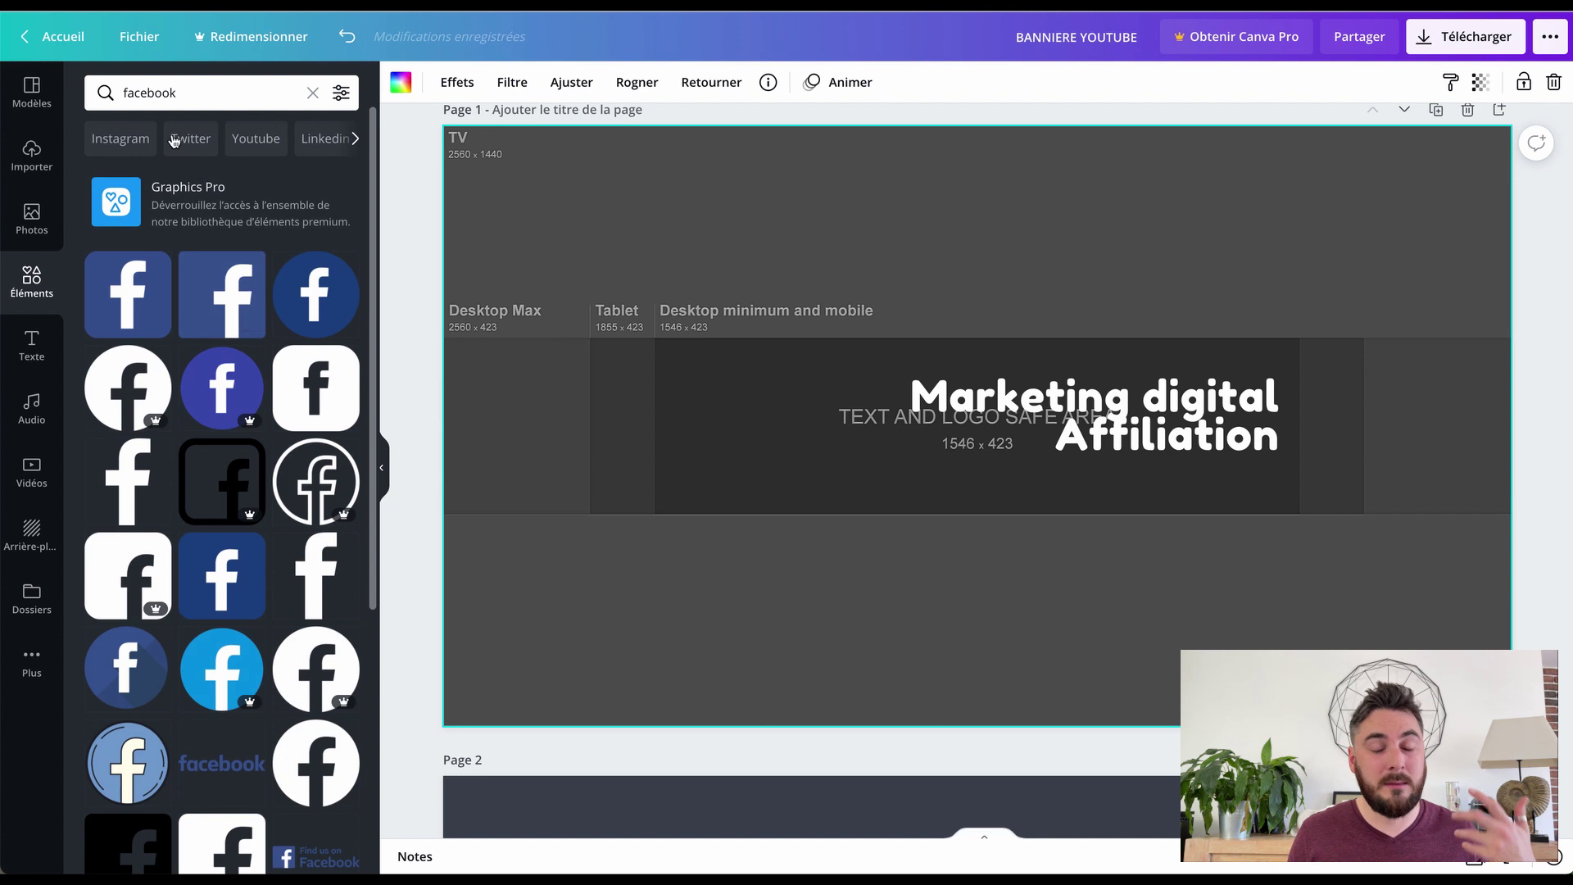
Search the elements for "cuisine" and place the kitchen shelf with hanging utensils graphic, scaled down, in the left part of the safe area.
double_click(148, 91)
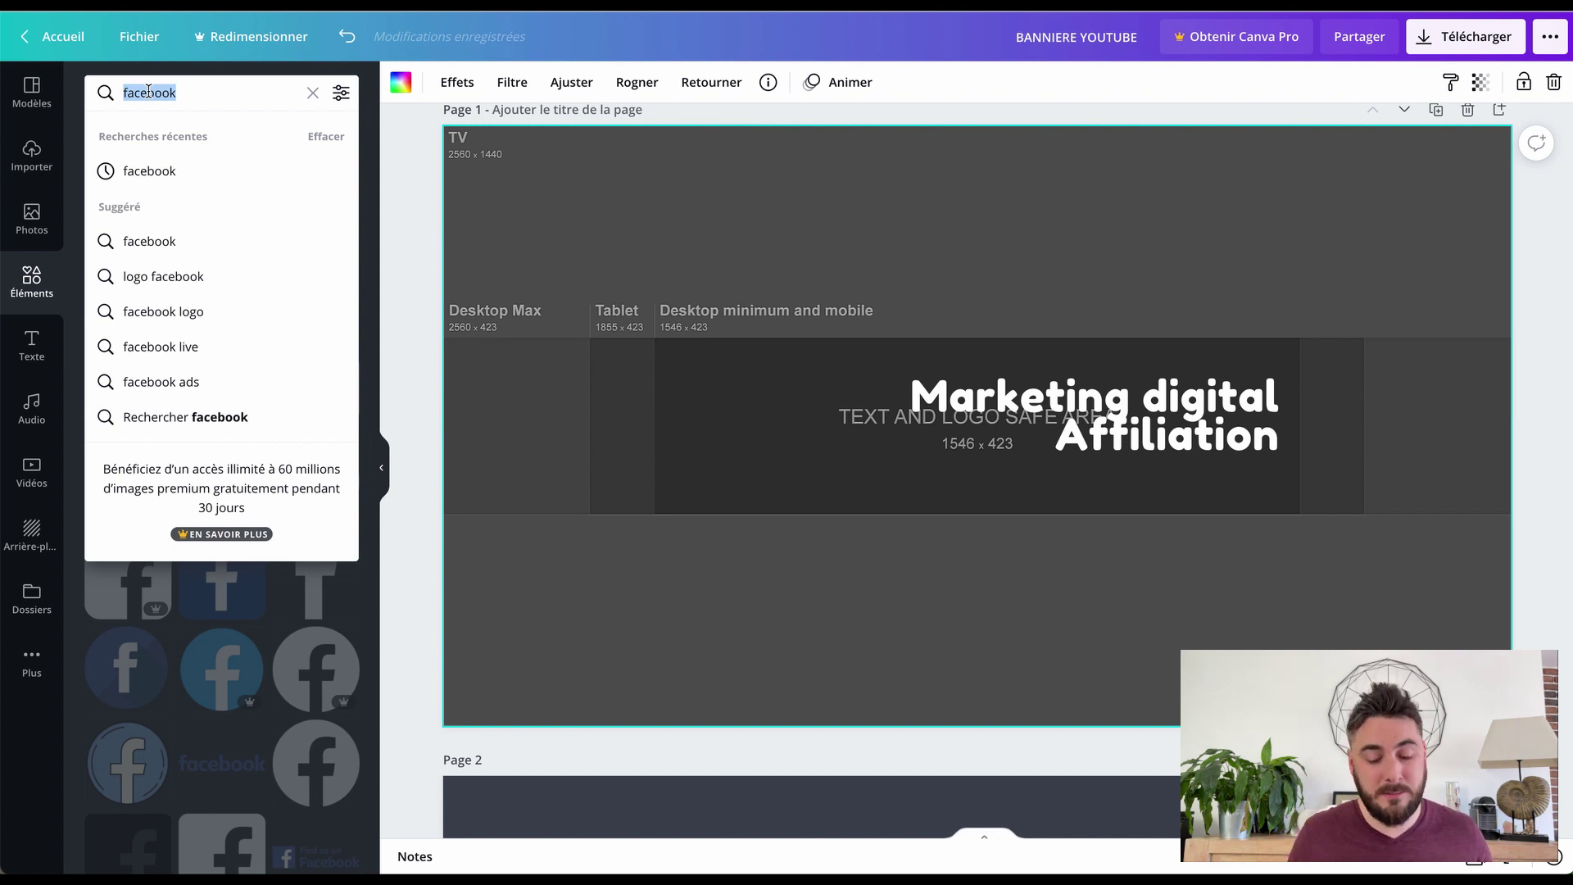
text(cusineisonne)
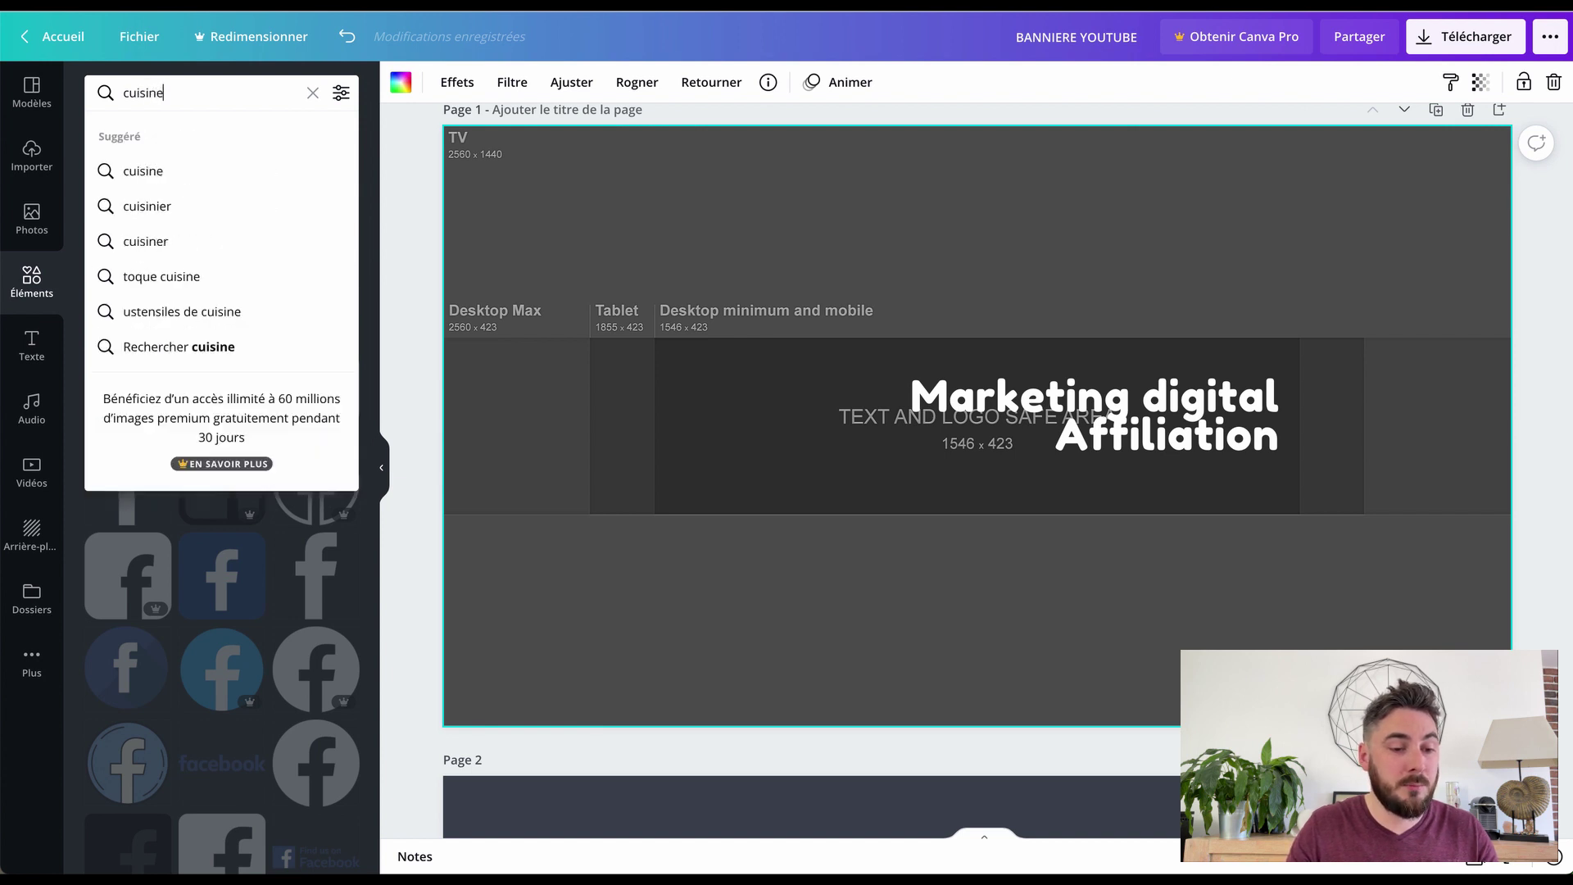
key(Return)
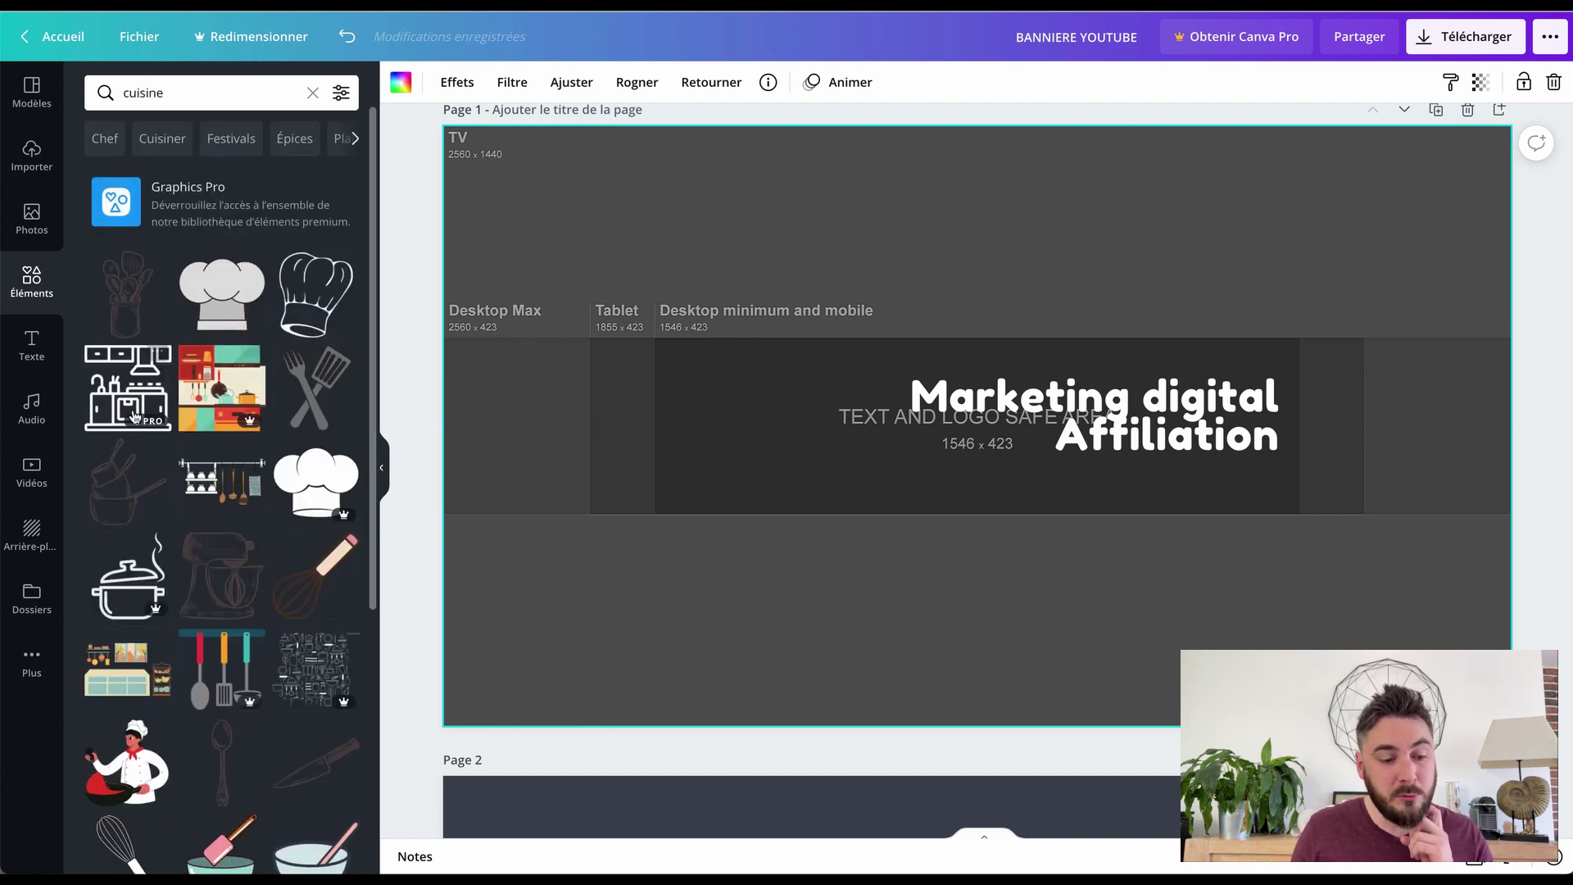
drag(213, 463, 967, 488)
drag(1094, 567, 884, 456)
drag(847, 385, 852, 372)
drag(711, 392, 711, 428)
Replace the heading's text with "Cuisine d'ici & d'ailleurs...".
click(957, 408)
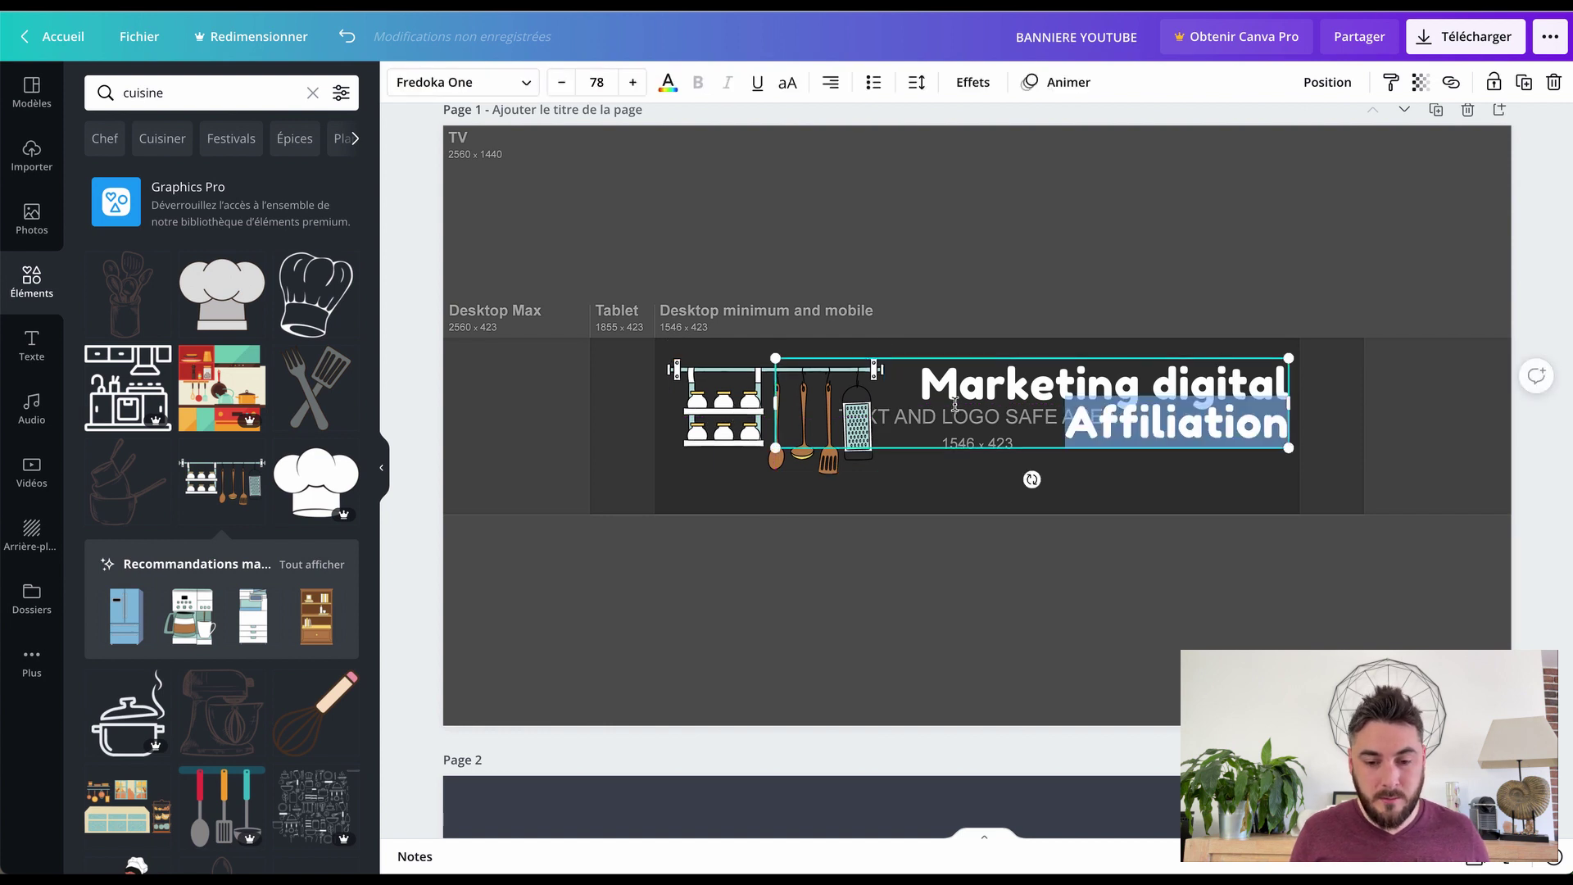
triple_click(973, 388)
key(ctrl+a)
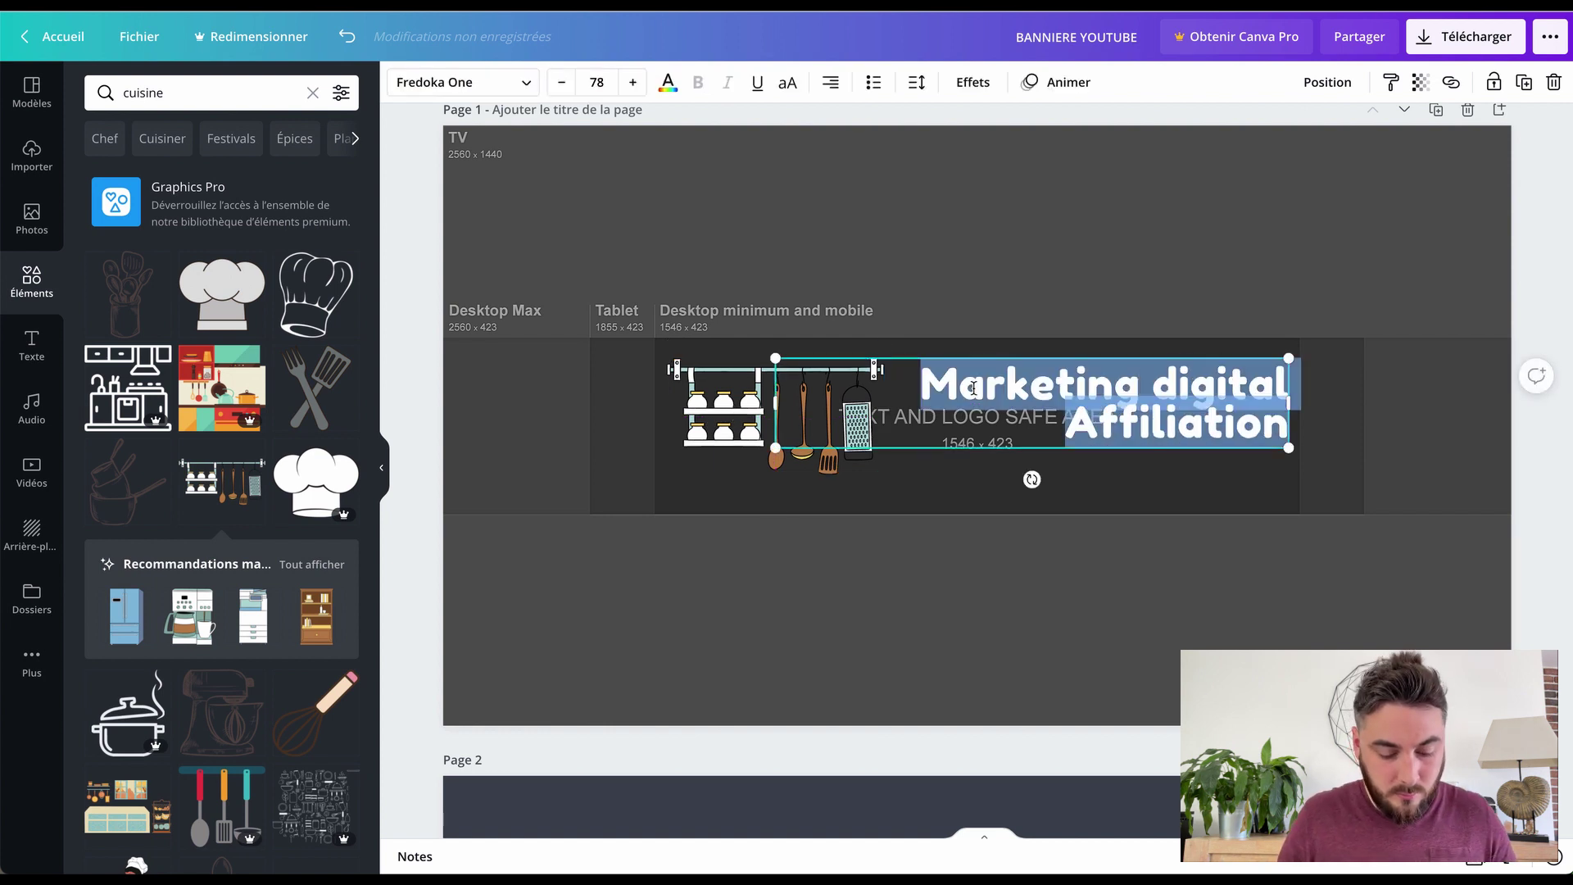
text(Cusine)
key(BackSpace)
key(BackSpace)
key(BackSpace)
key(BackSpace)
text(isine d'icis)
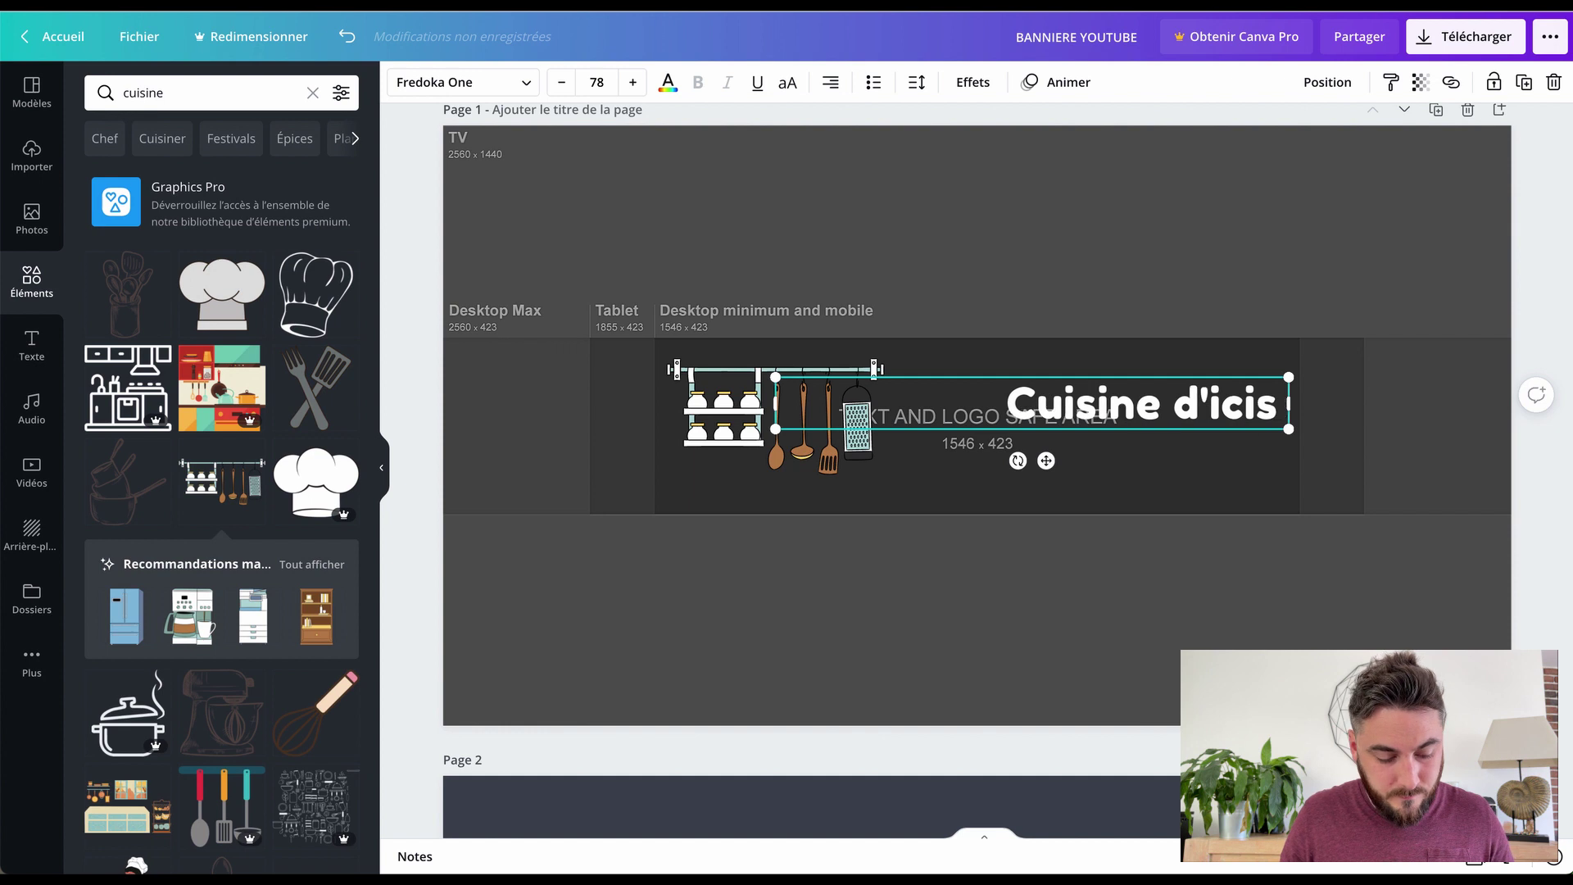
key(BackSpace)
key(BackSpace)
text(&)
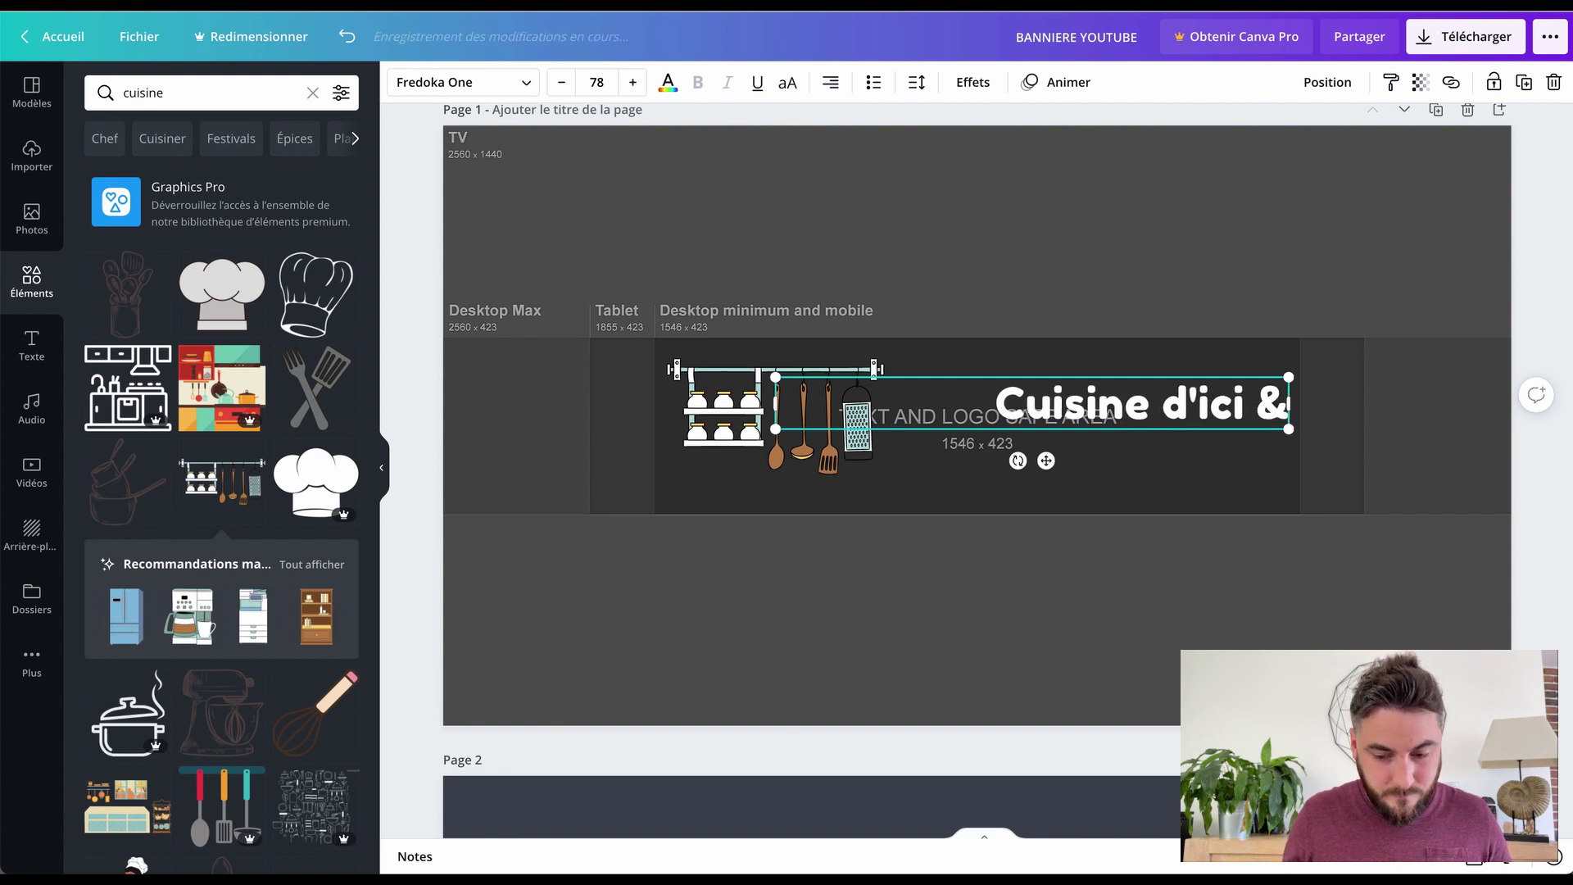
text( d'ailleurs...)
Nudge the heading and the kitchen shelf graphic so both sit vertically centred within the safe area.
drag(1108, 402, 1109, 413)
mouse_move(741, 392)
mouse_down()
mouse_move(942, 398)
mouse_move(754, 408)
mouse_up()
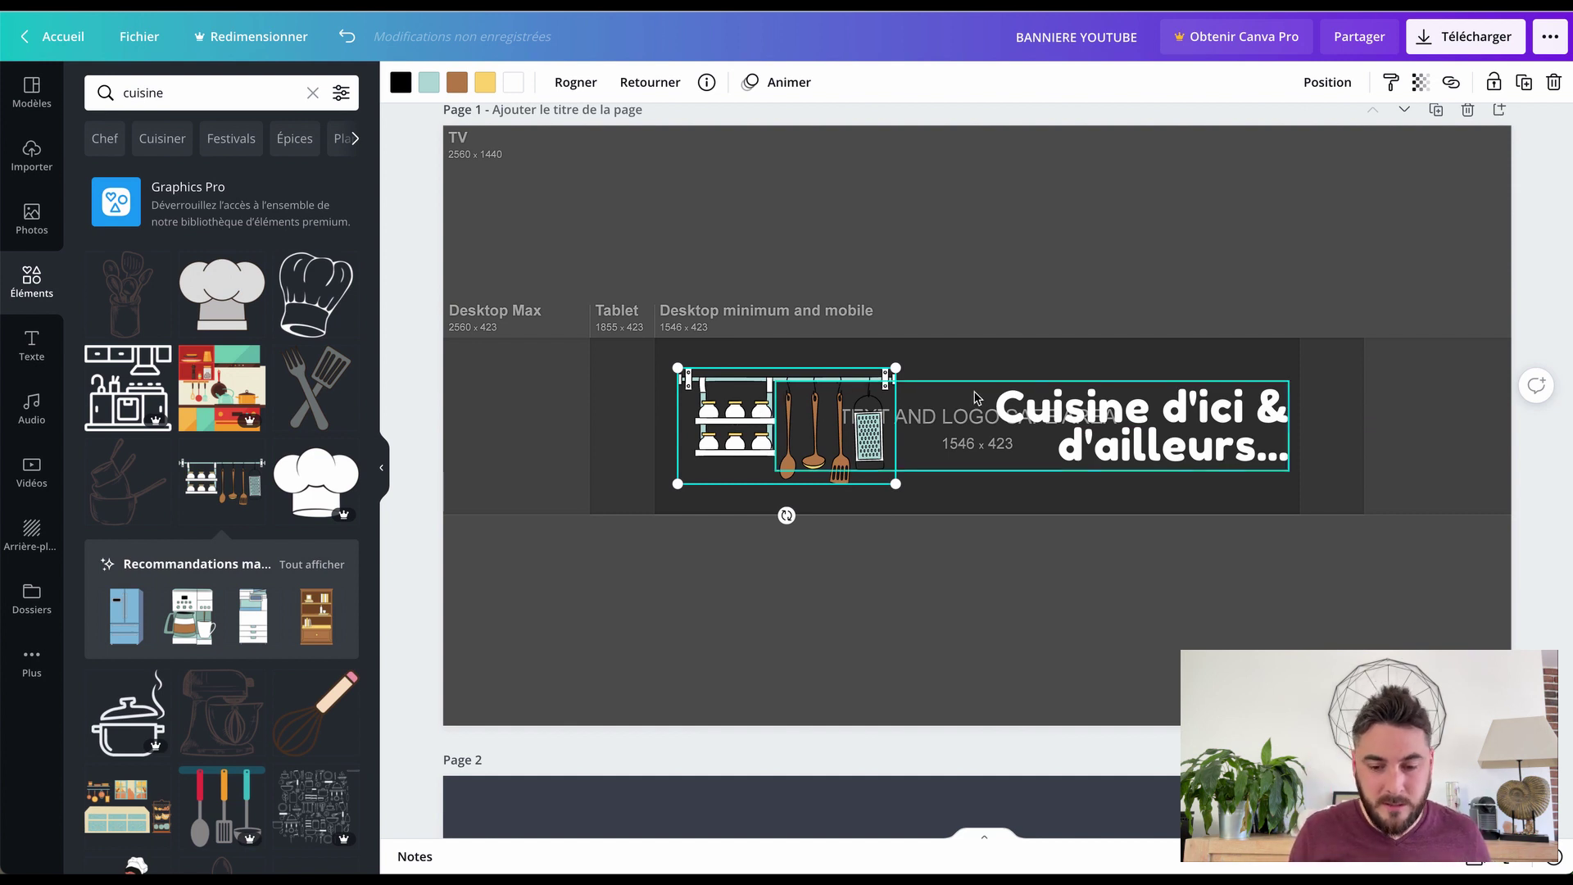
drag(1110, 414, 1105, 414)
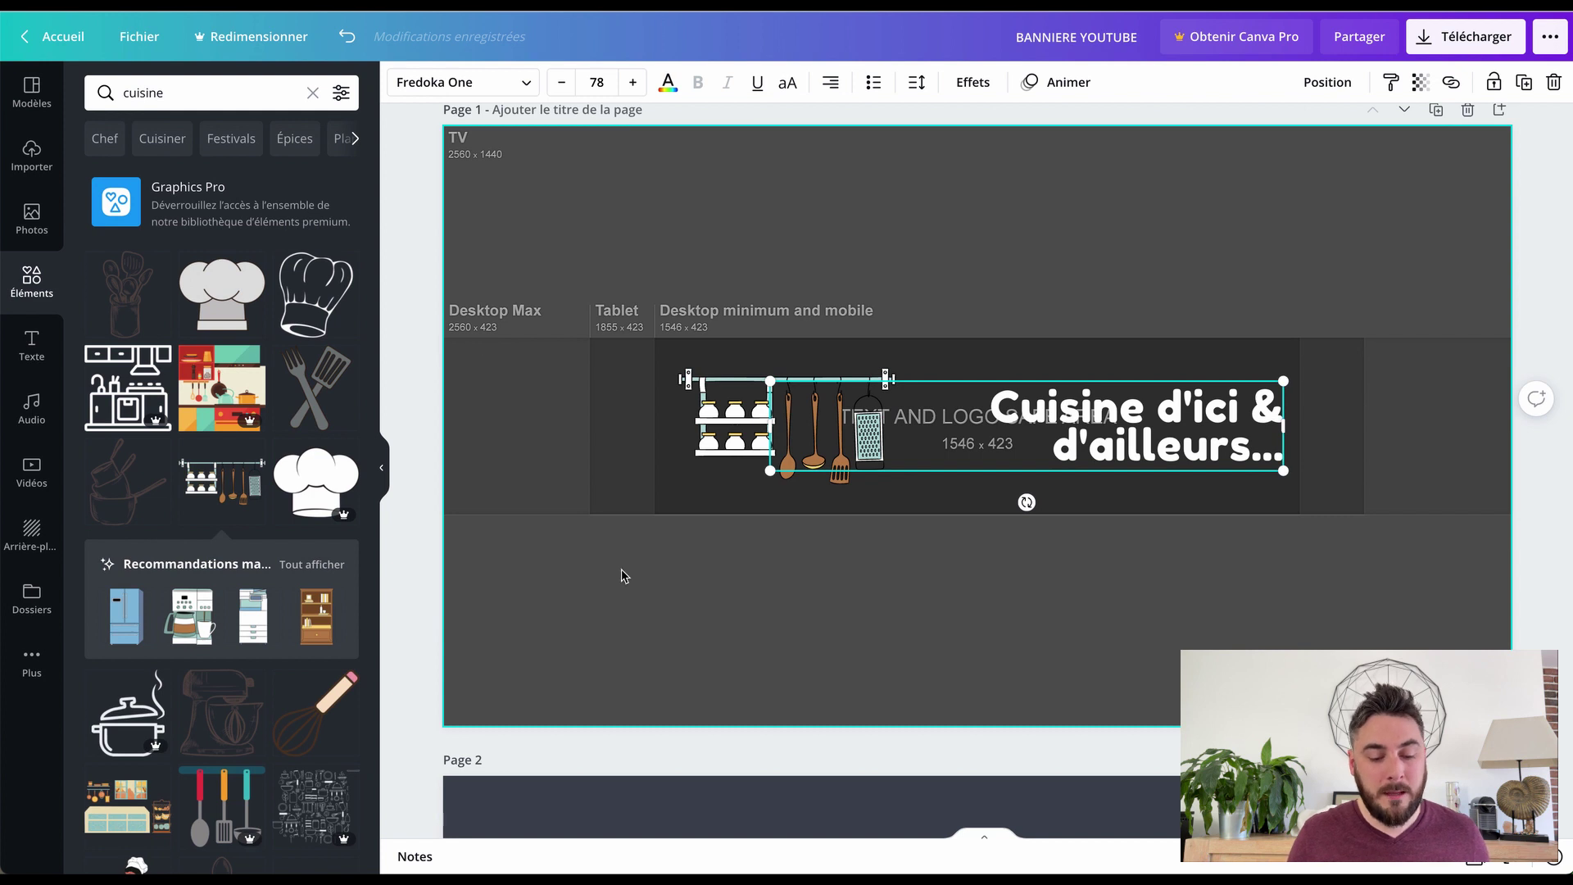
scroll(623, 576, up, 1)
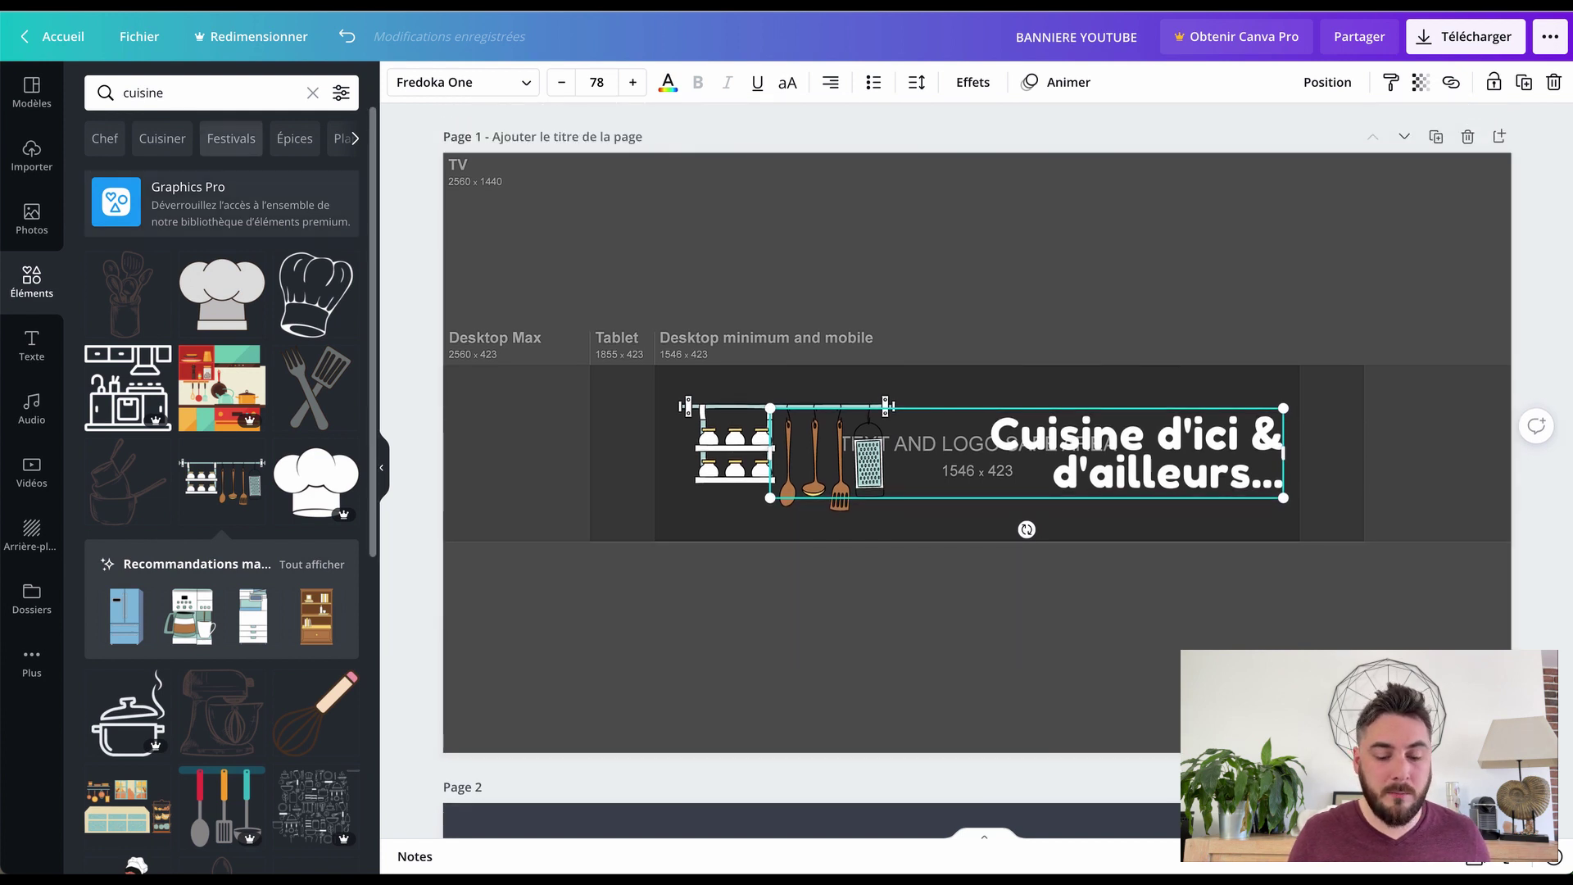
click(172, 92)
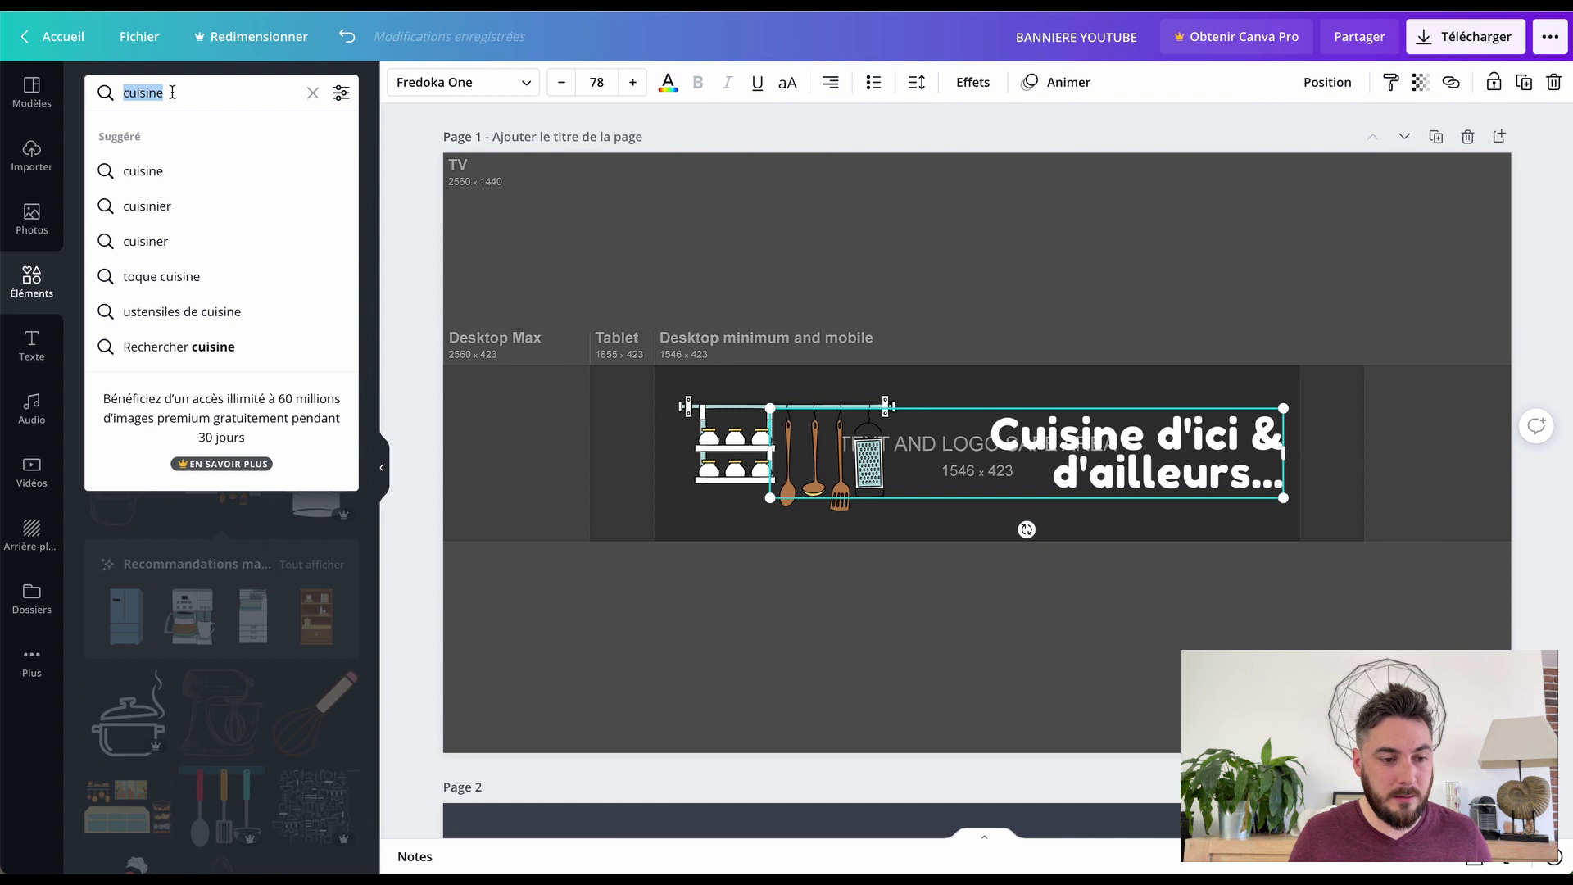
text(vis)
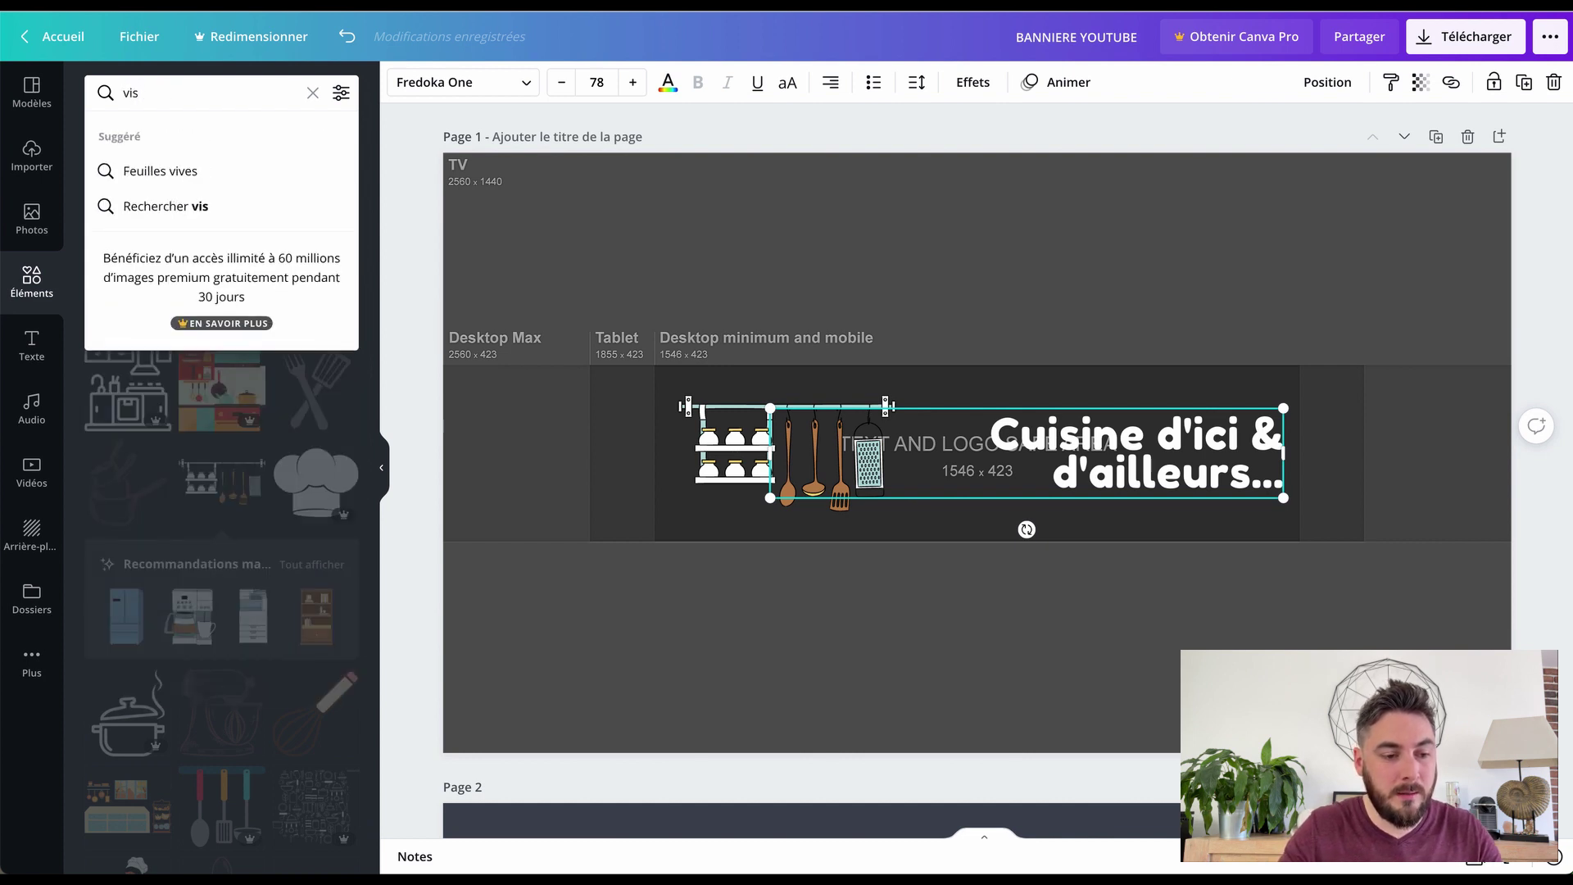
text(uel)
key(BackSpace)
key(BackSpace)
key(BackSpace)
key(BackSpace)
key(BackSpace)
key(BackSpace)
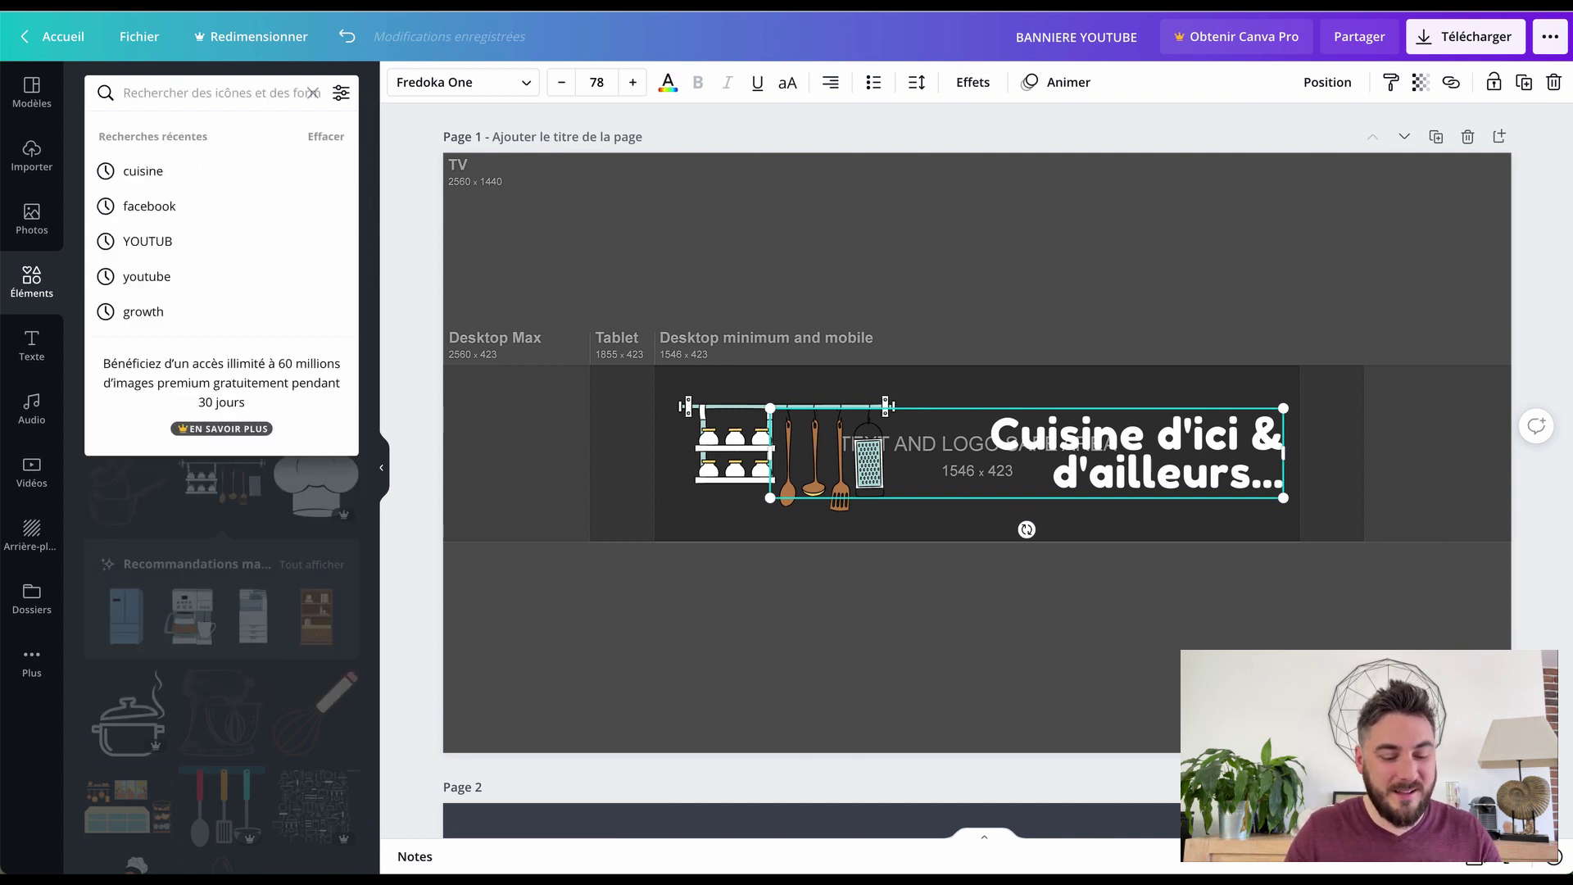
Search the elements for "fleche", insert the thick white curved arrow over the kitchen graphic and tilt it downward.
text(fleche)
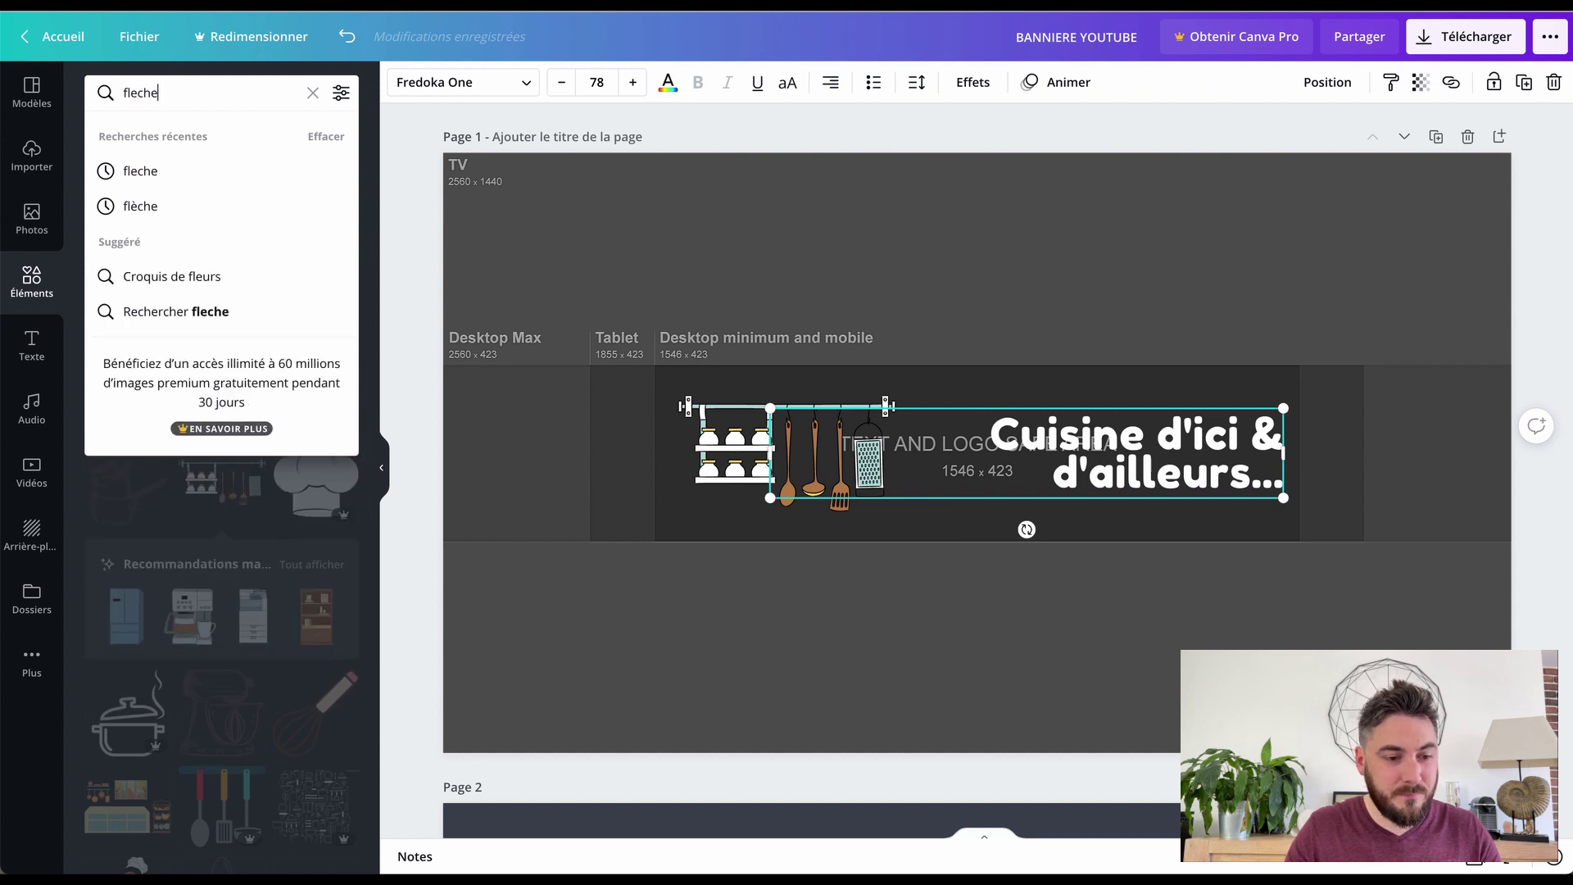
key(Return)
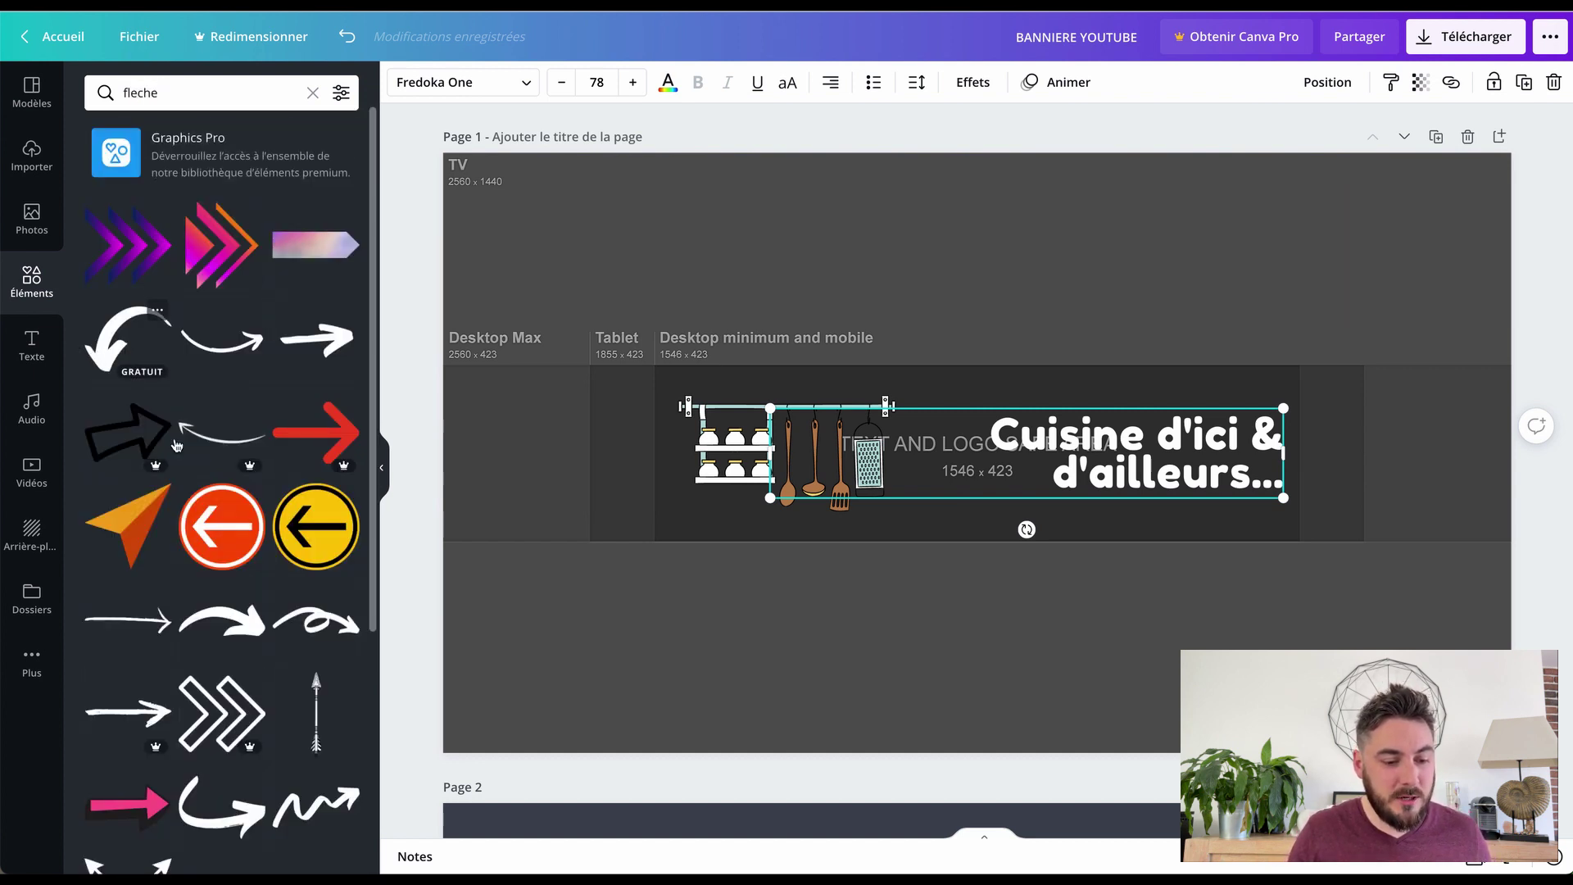
click(222, 620)
drag(1195, 381, 942, 466)
drag(837, 558, 826, 557)
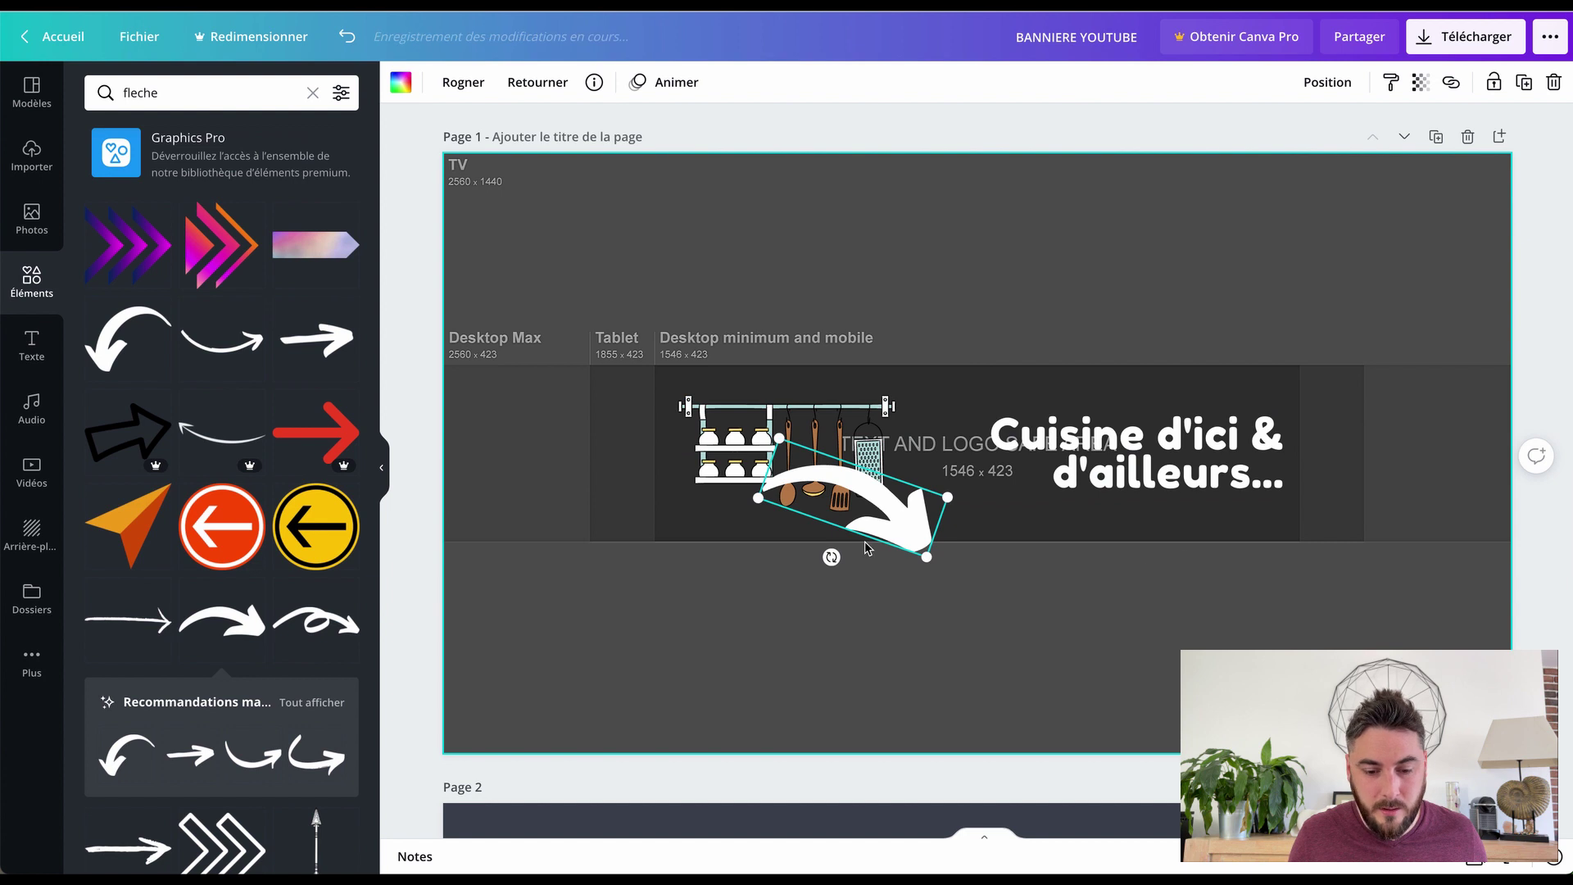
Scale the white arrow down and move it out of the safe area into the desktop strip right of the heading.
drag(926, 558, 1341, 504)
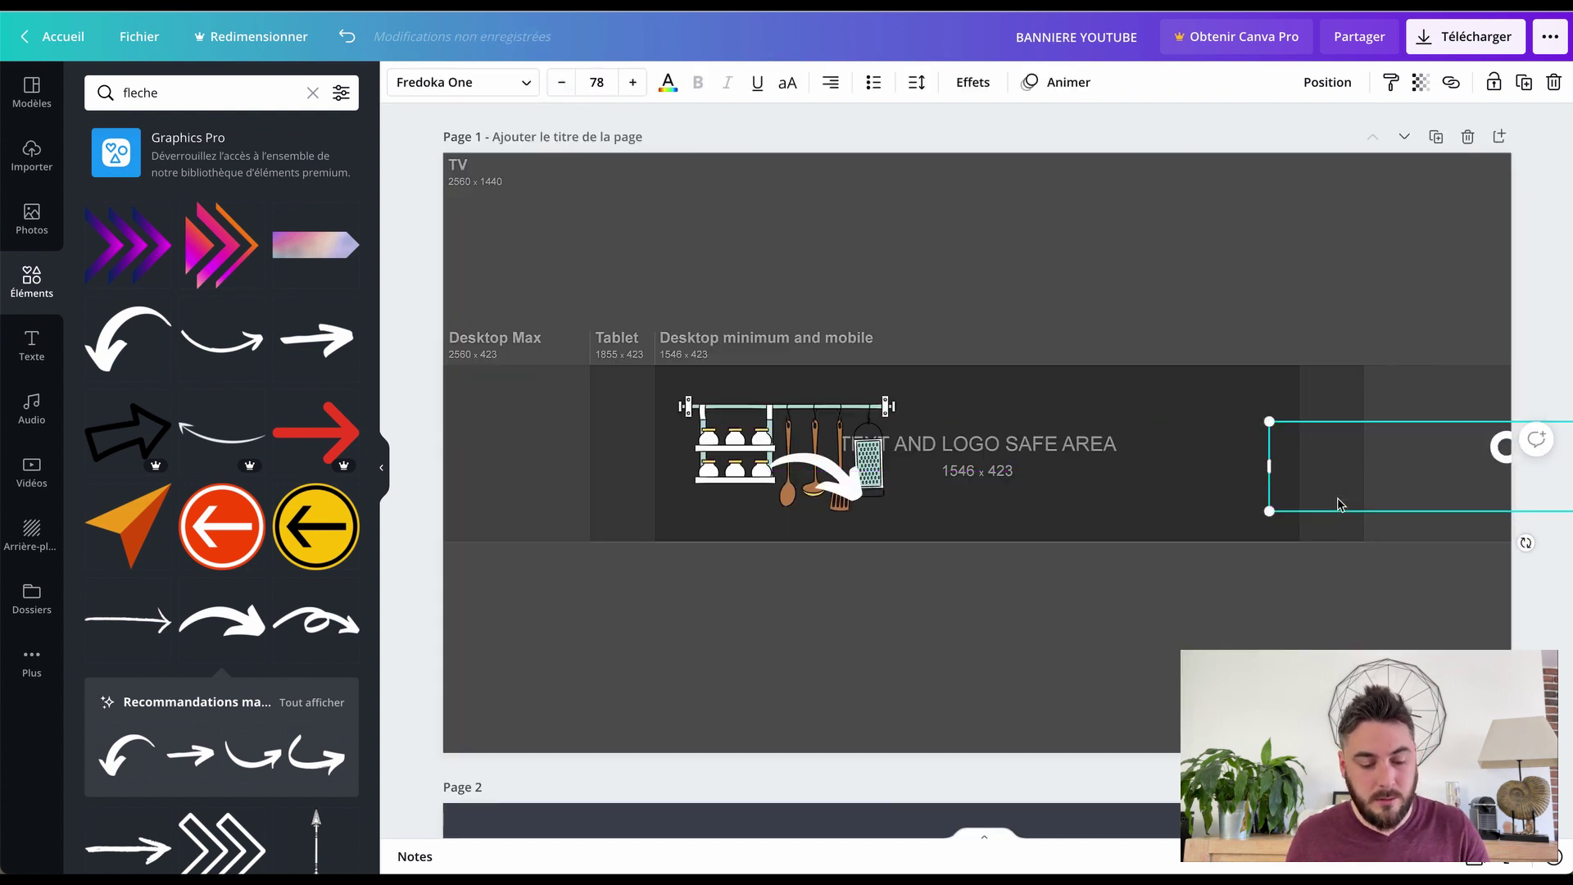
key(ctrl+z)
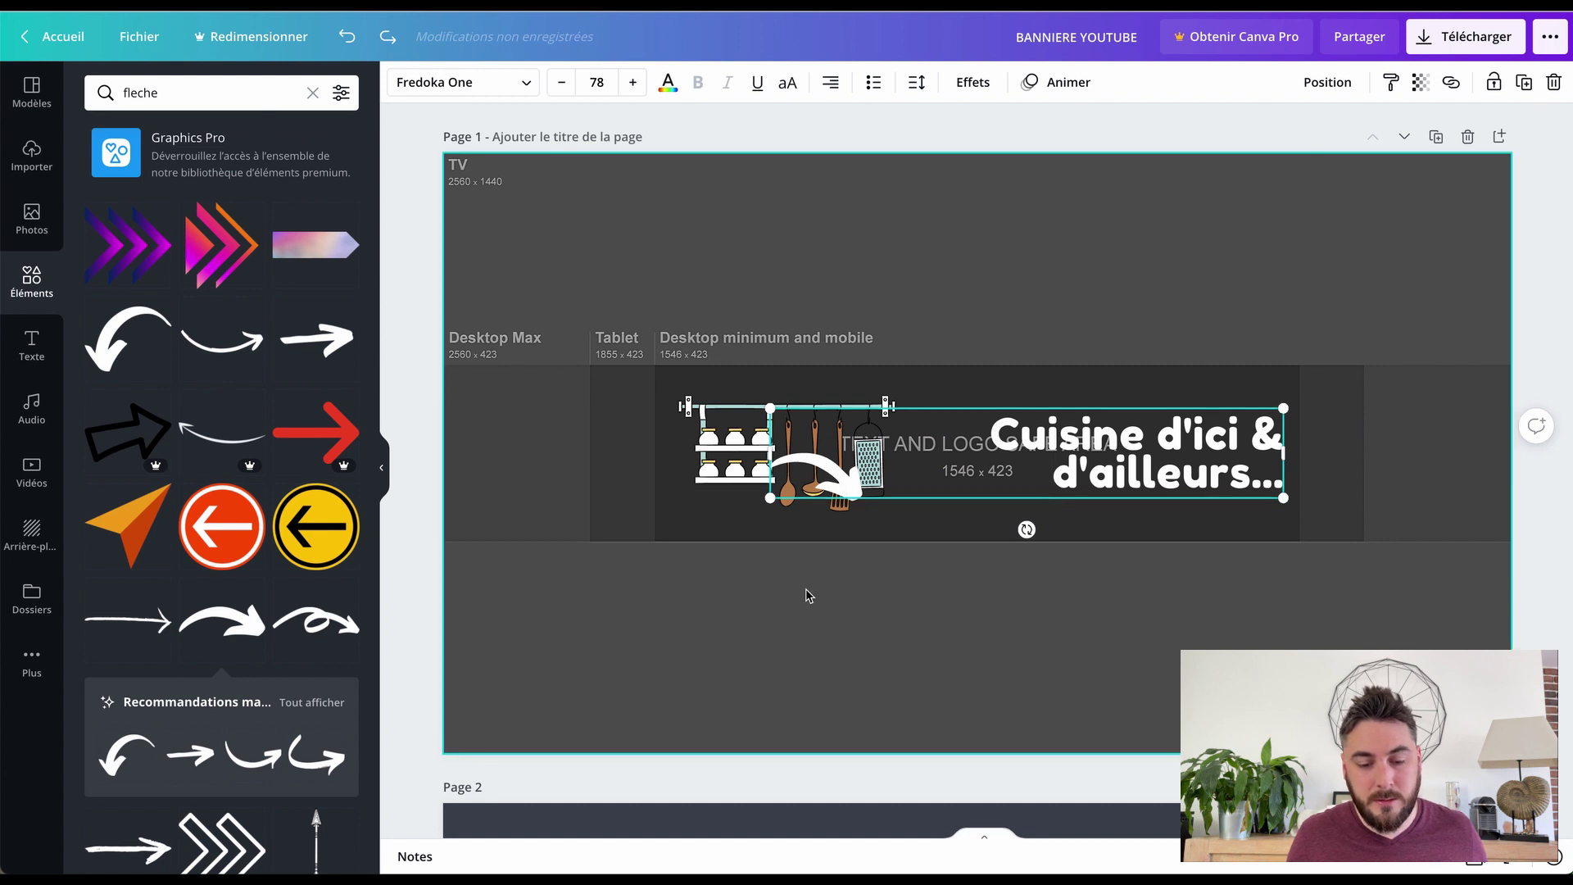
click(785, 488)
click(959, 478)
drag(763, 451, 943, 462)
drag(821, 472, 1428, 509)
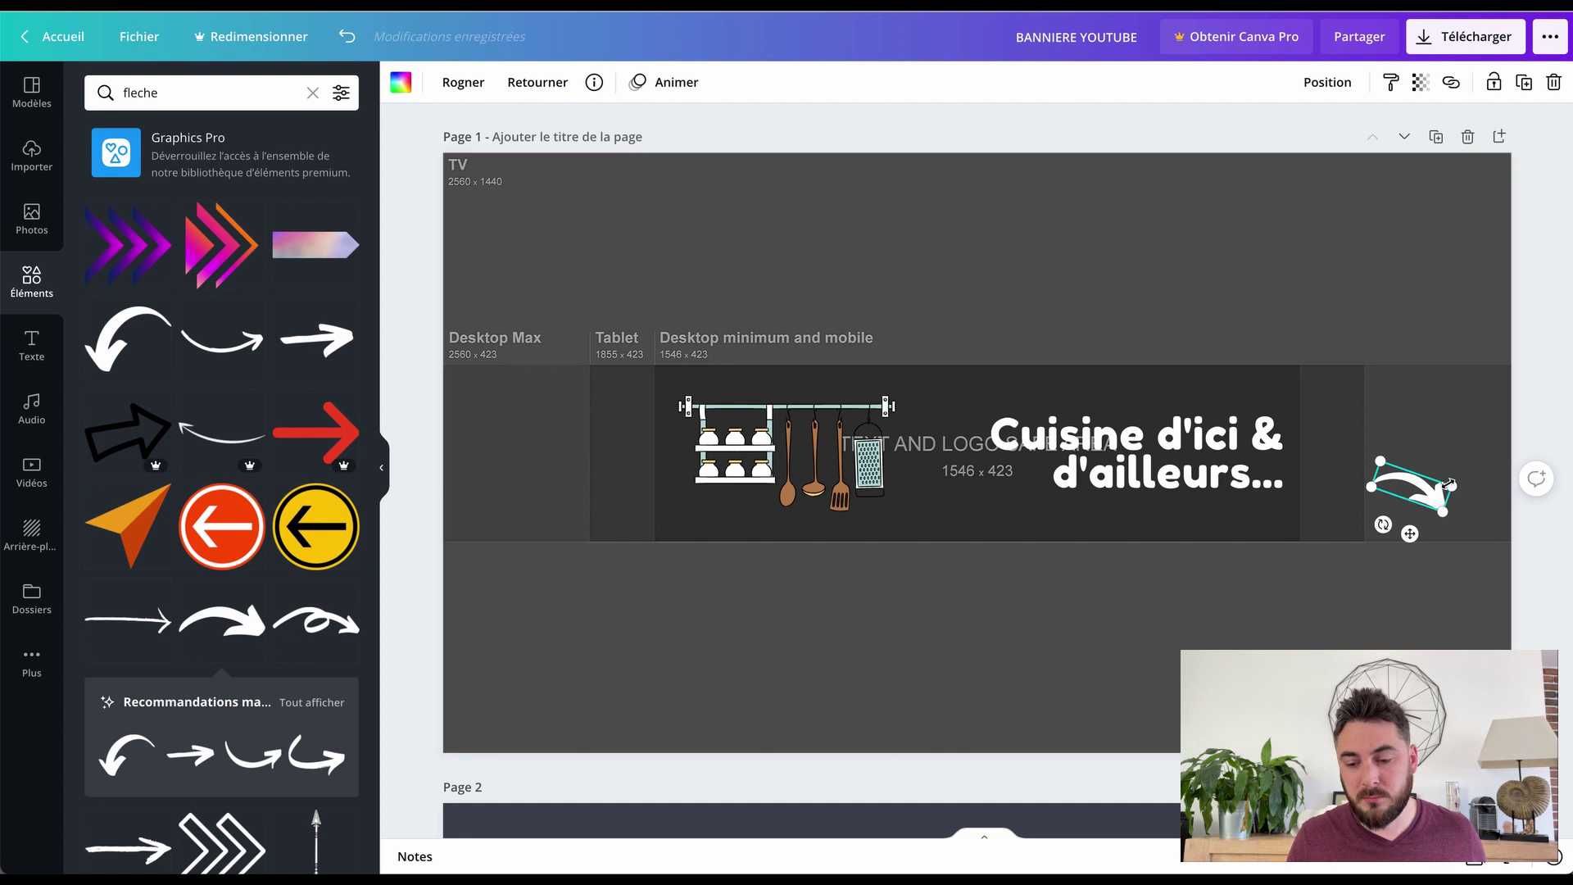
drag(1448, 485, 1442, 489)
click(1433, 574)
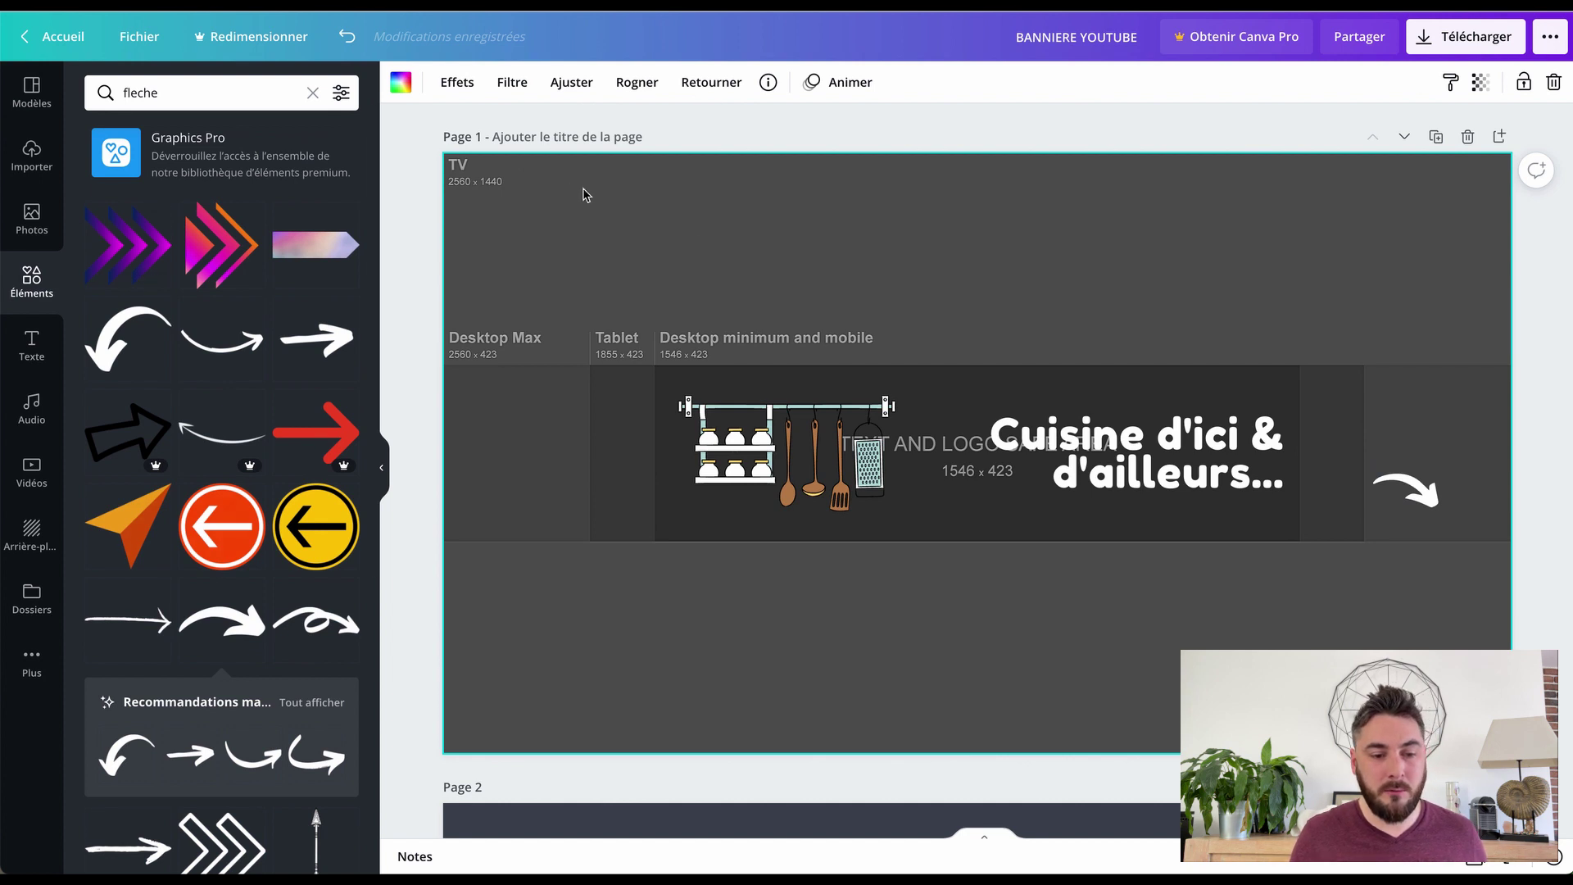
click(27, 299)
click(232, 94)
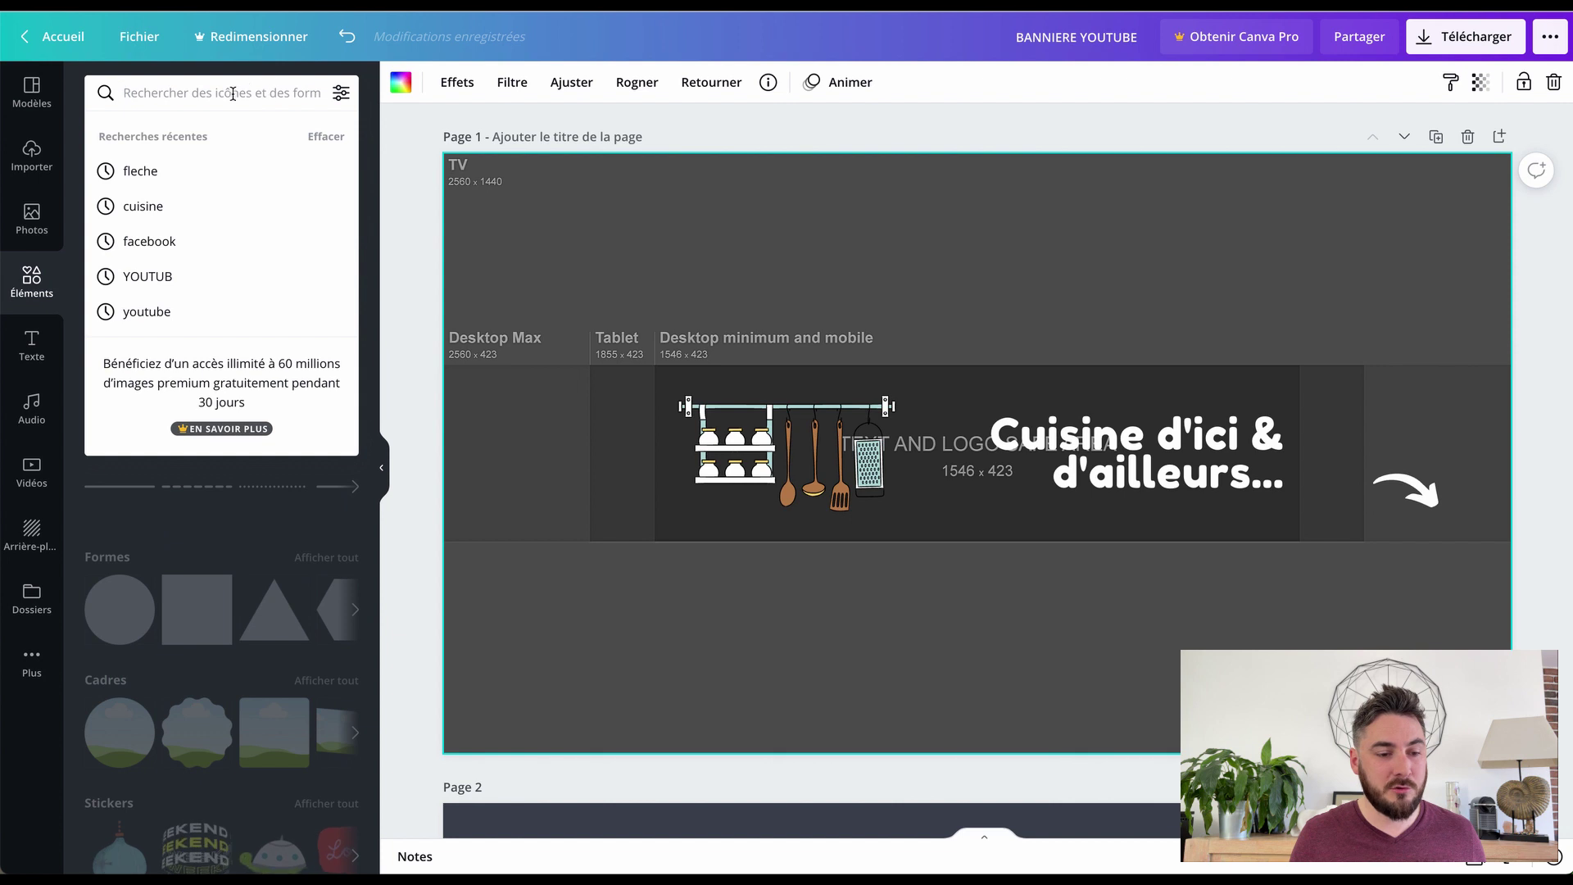
text(qsqs)
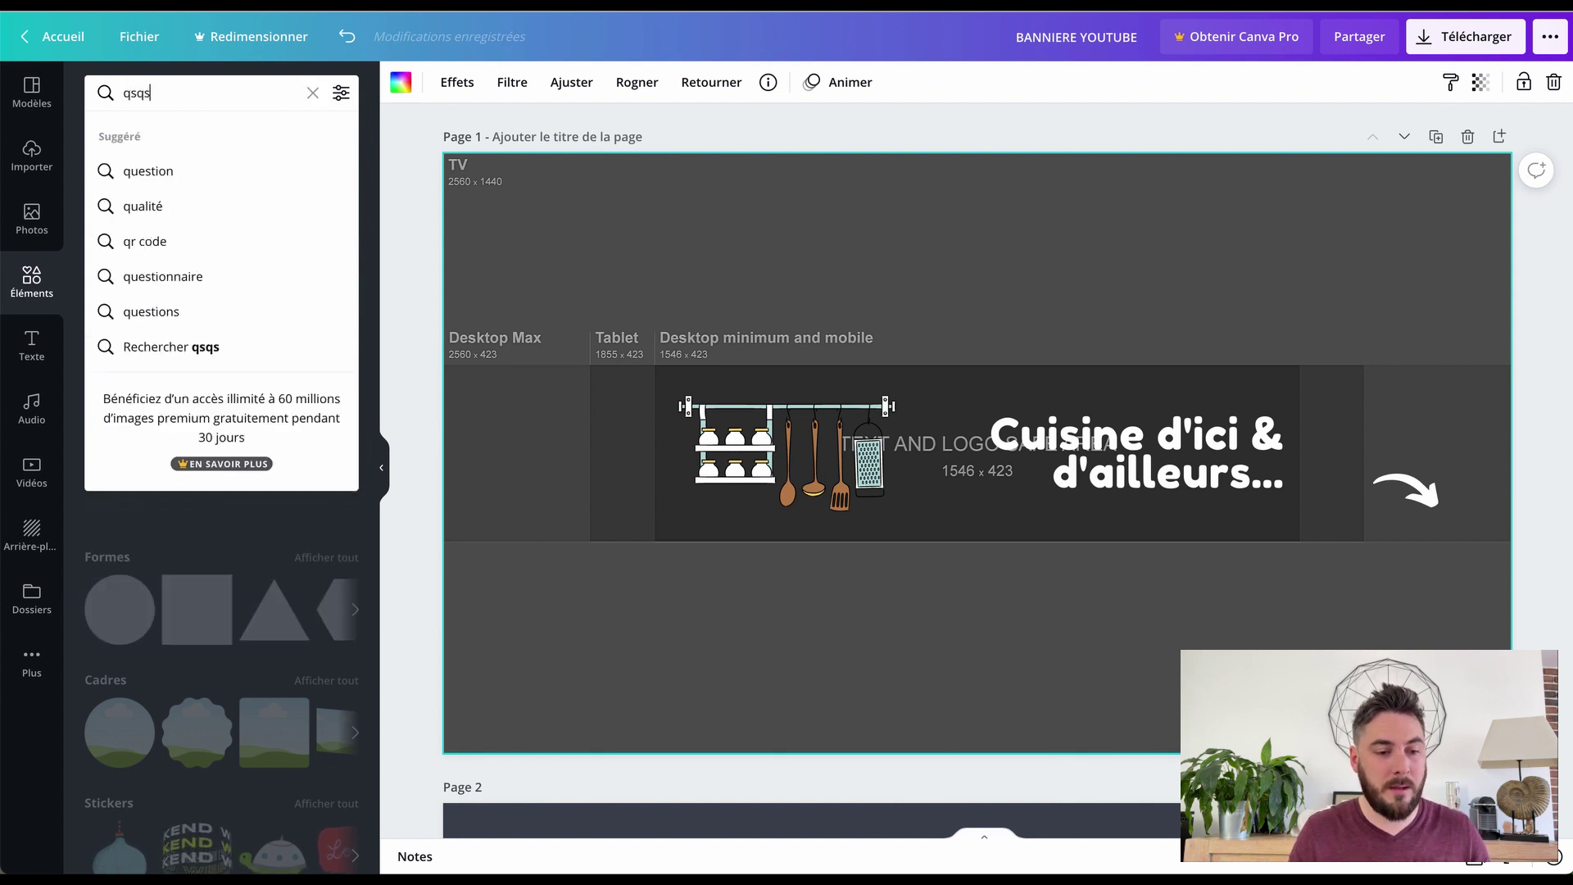
click(318, 92)
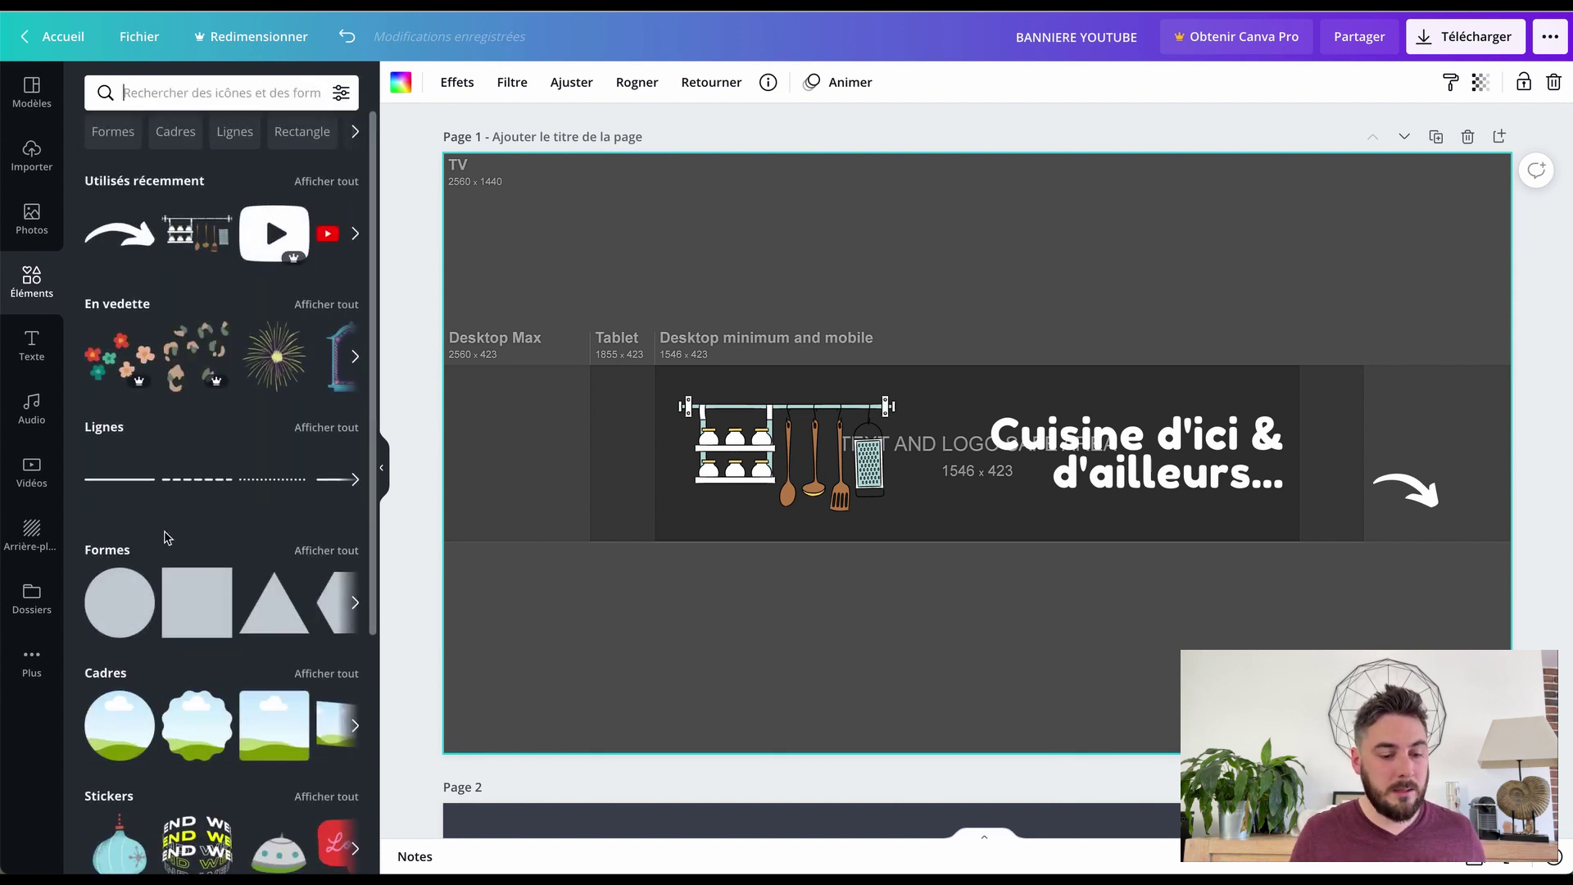
Add a square shape and stretch it to cover the whole first page behind the heading.
scroll(200, 491, down, 1)
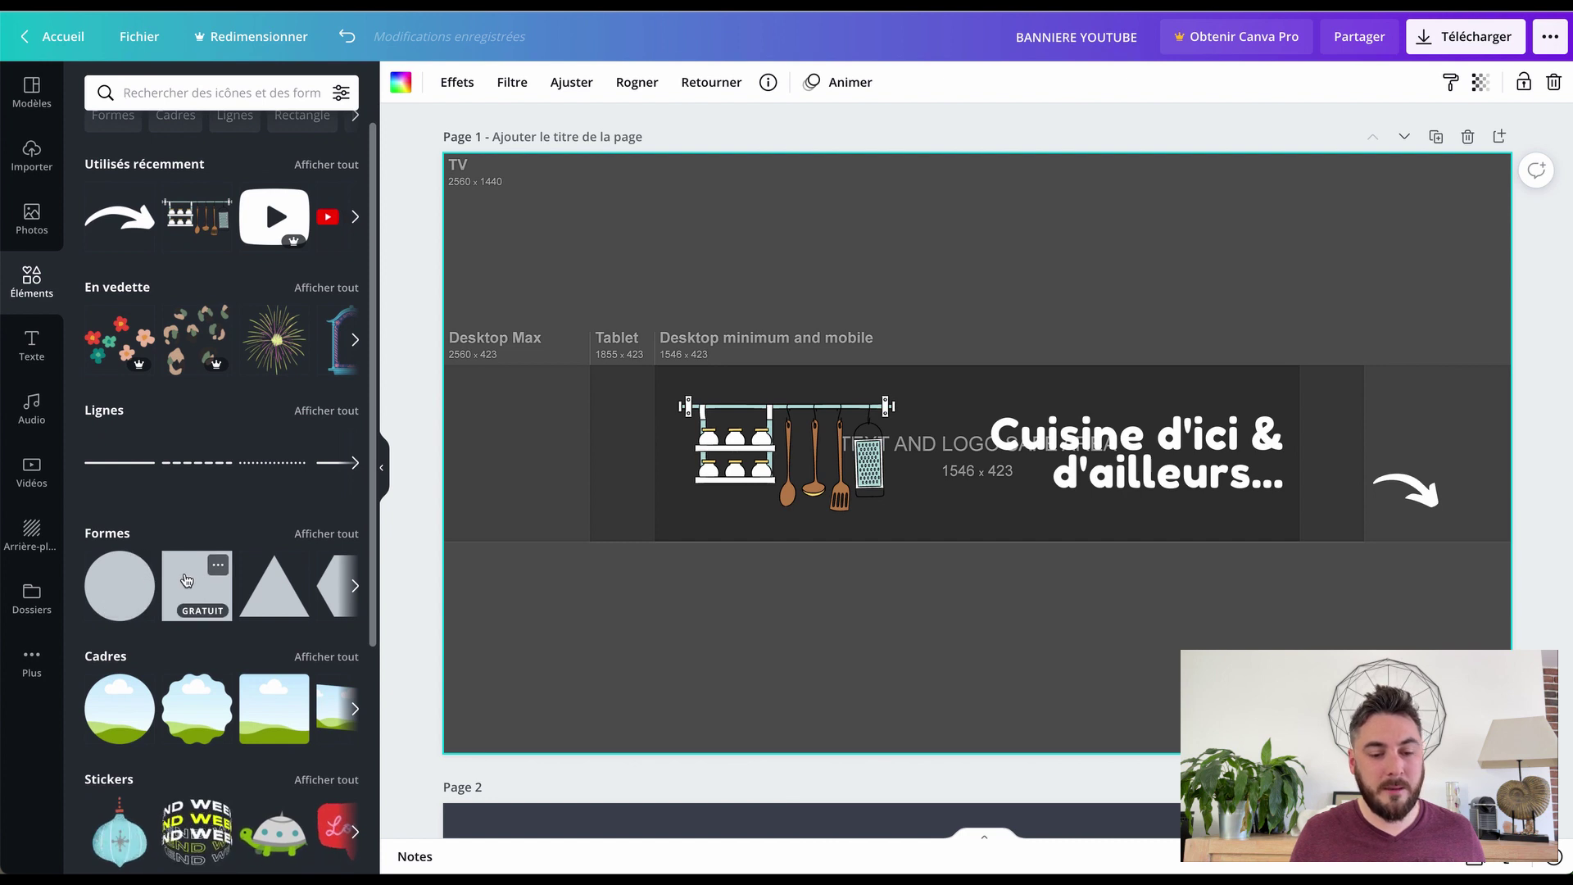
click(186, 580)
drag(885, 415, 519, 278)
drag(775, 483, 1049, 747)
drag(1041, 459, 1518, 439)
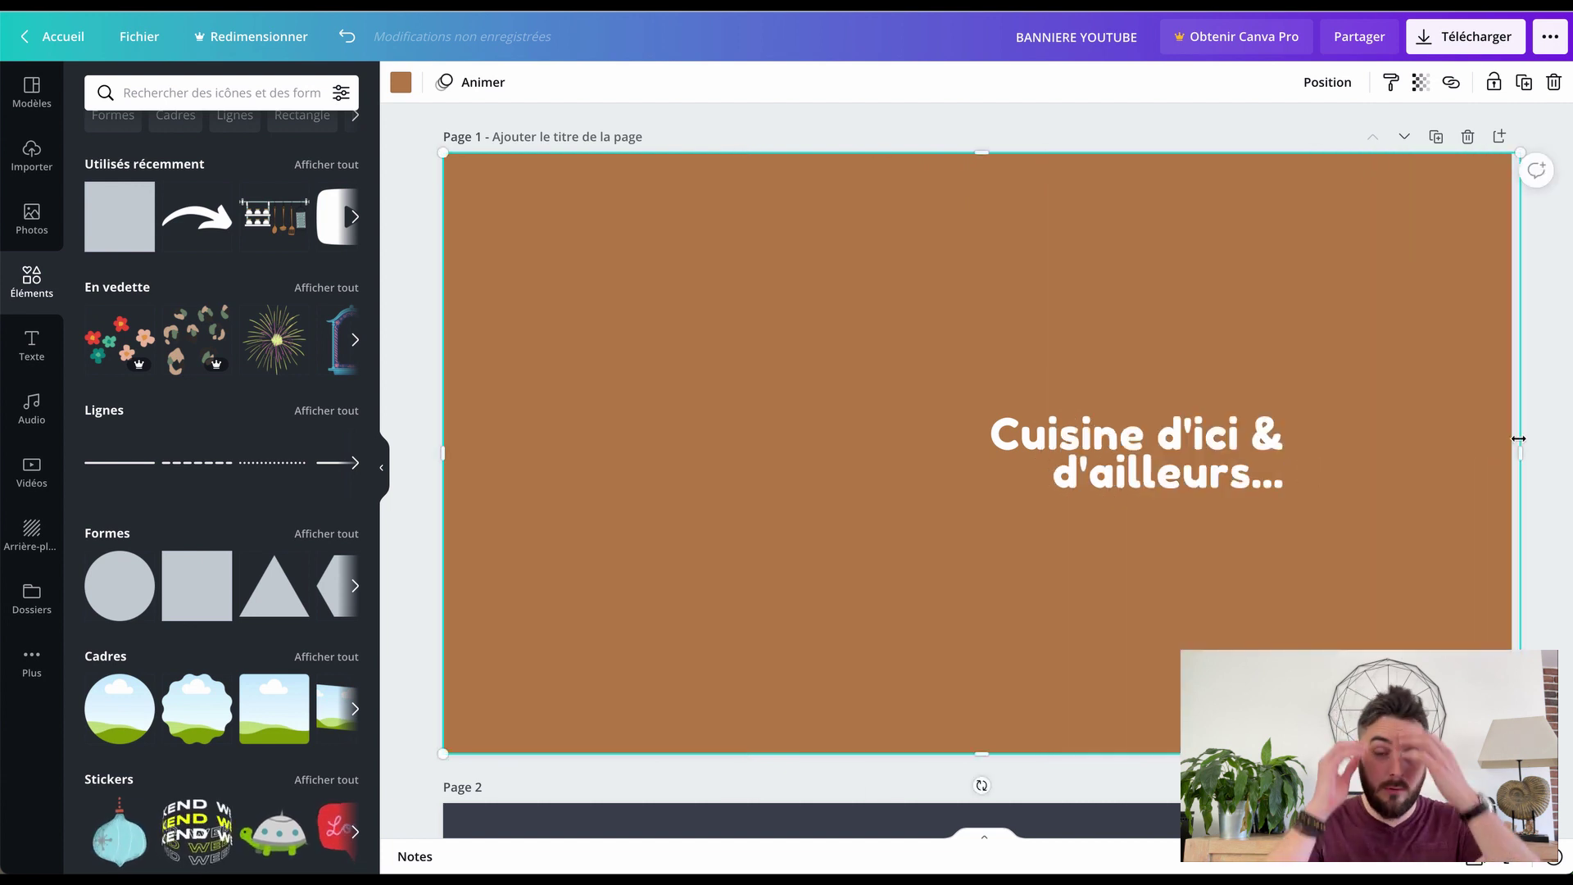
Send the brown full-page square to the back, behind the kitchen shelf graphic, the heading and the arrow.
right_click(1008, 254)
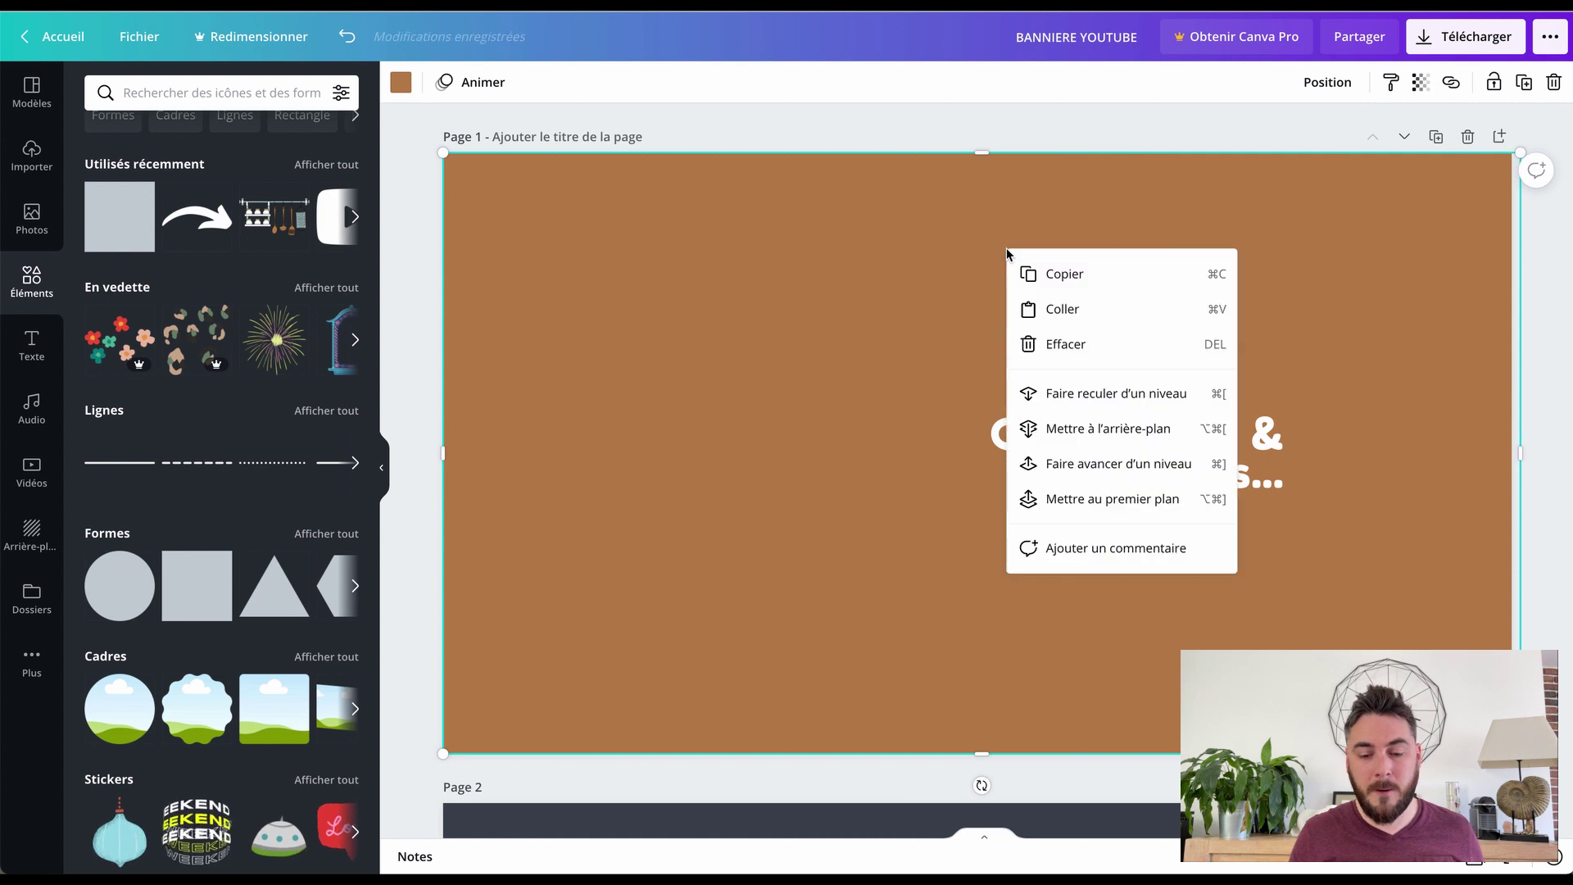
click(1099, 430)
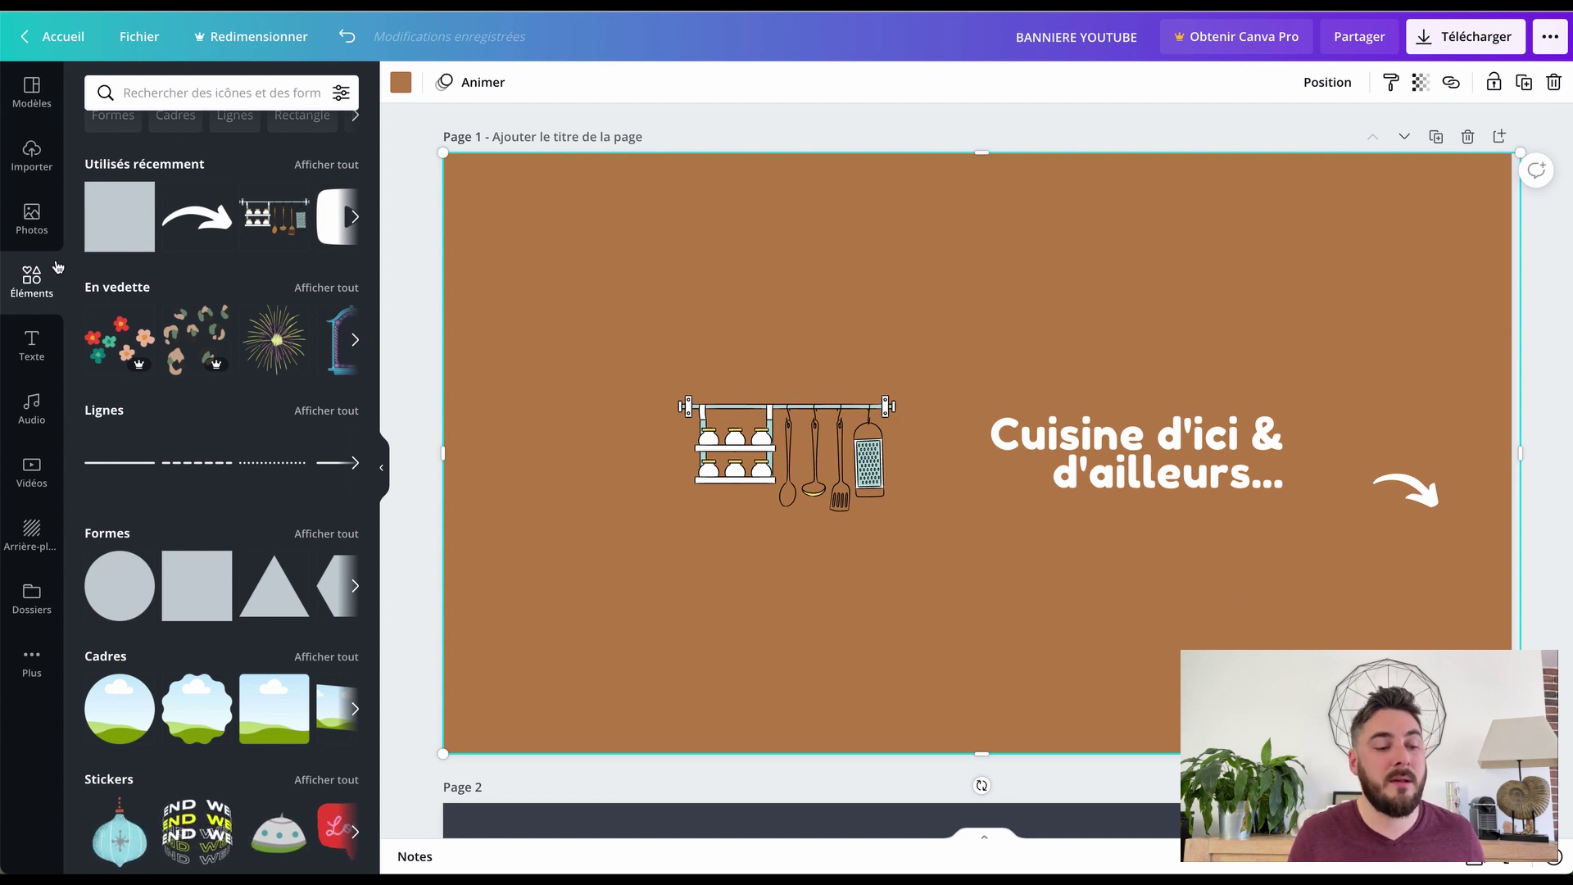
Search the elements for "cuisines" and look through the results, undoing the accidental deletion of the brown background shape.
click(157, 91)
text(cuisines)
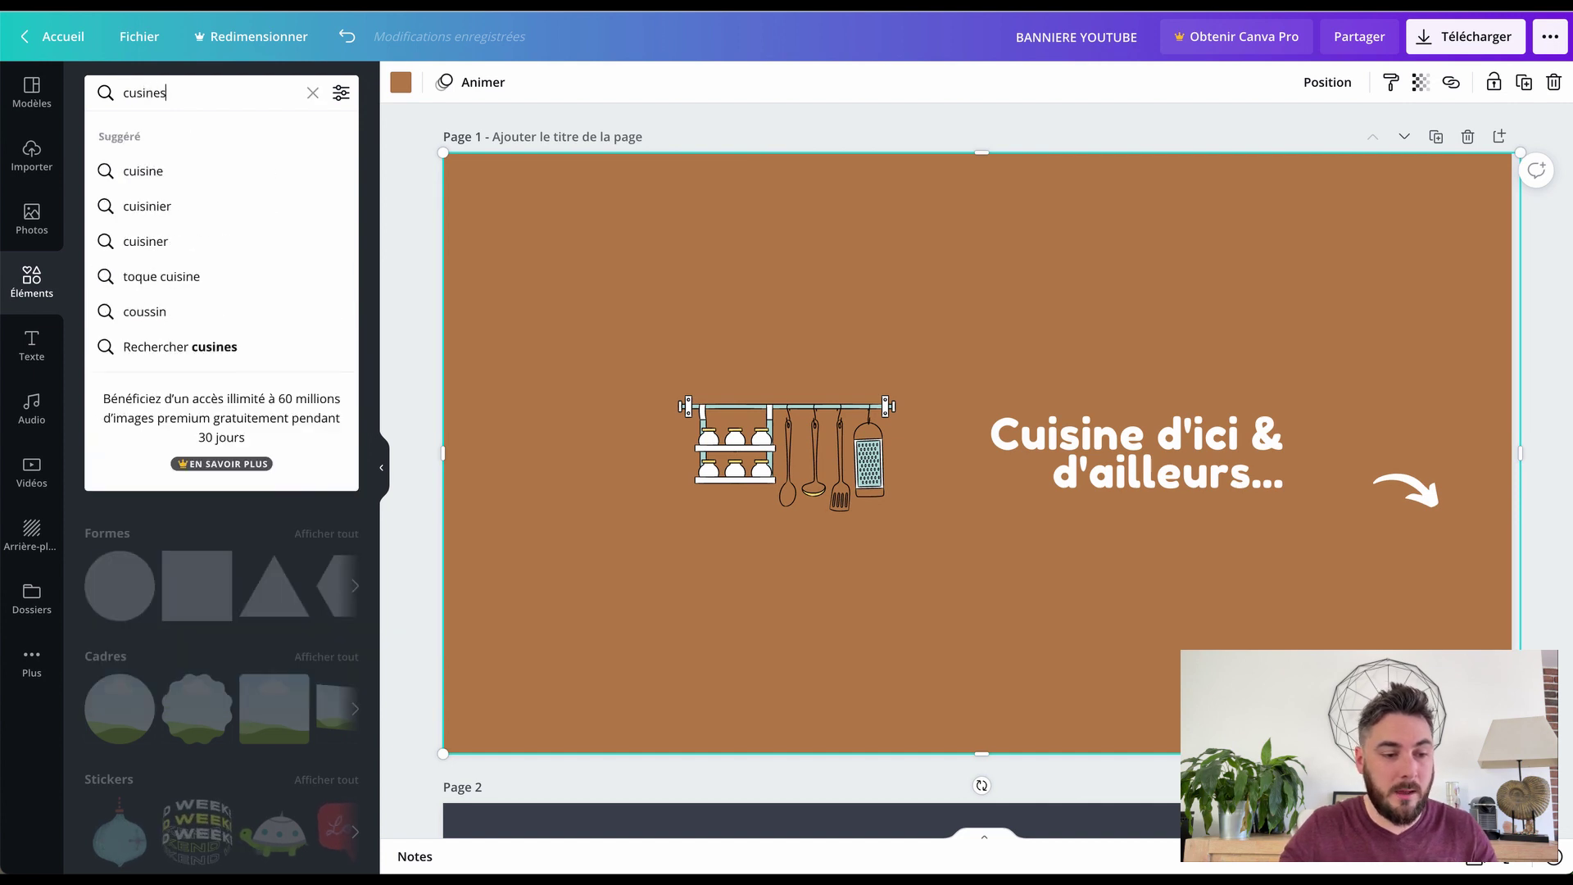
key(Return)
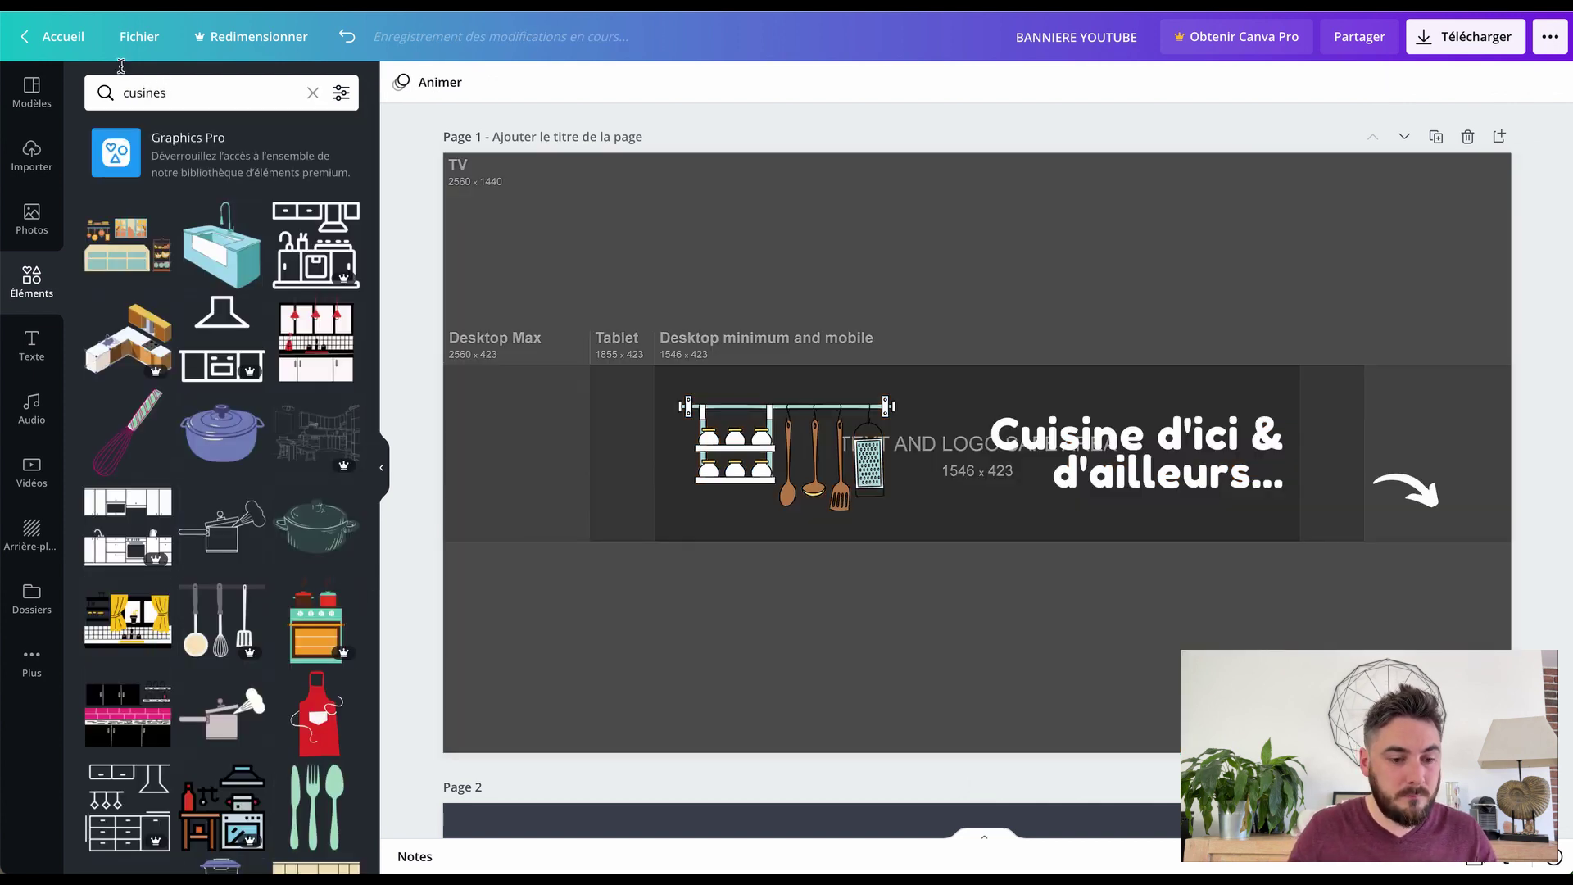
key(ctrl+z)
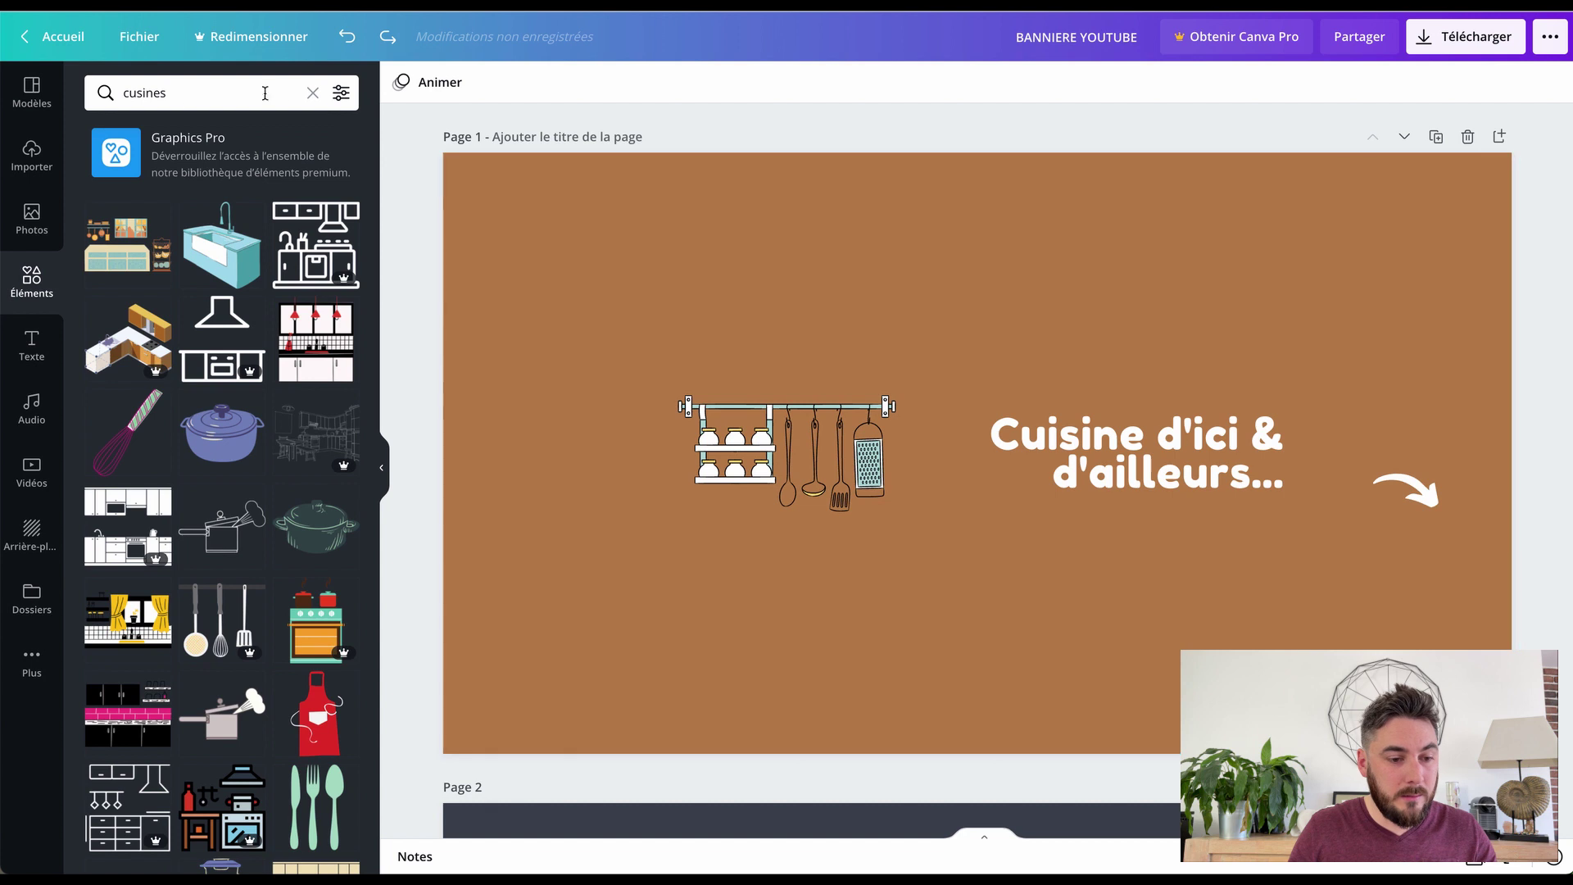
click(137, 91)
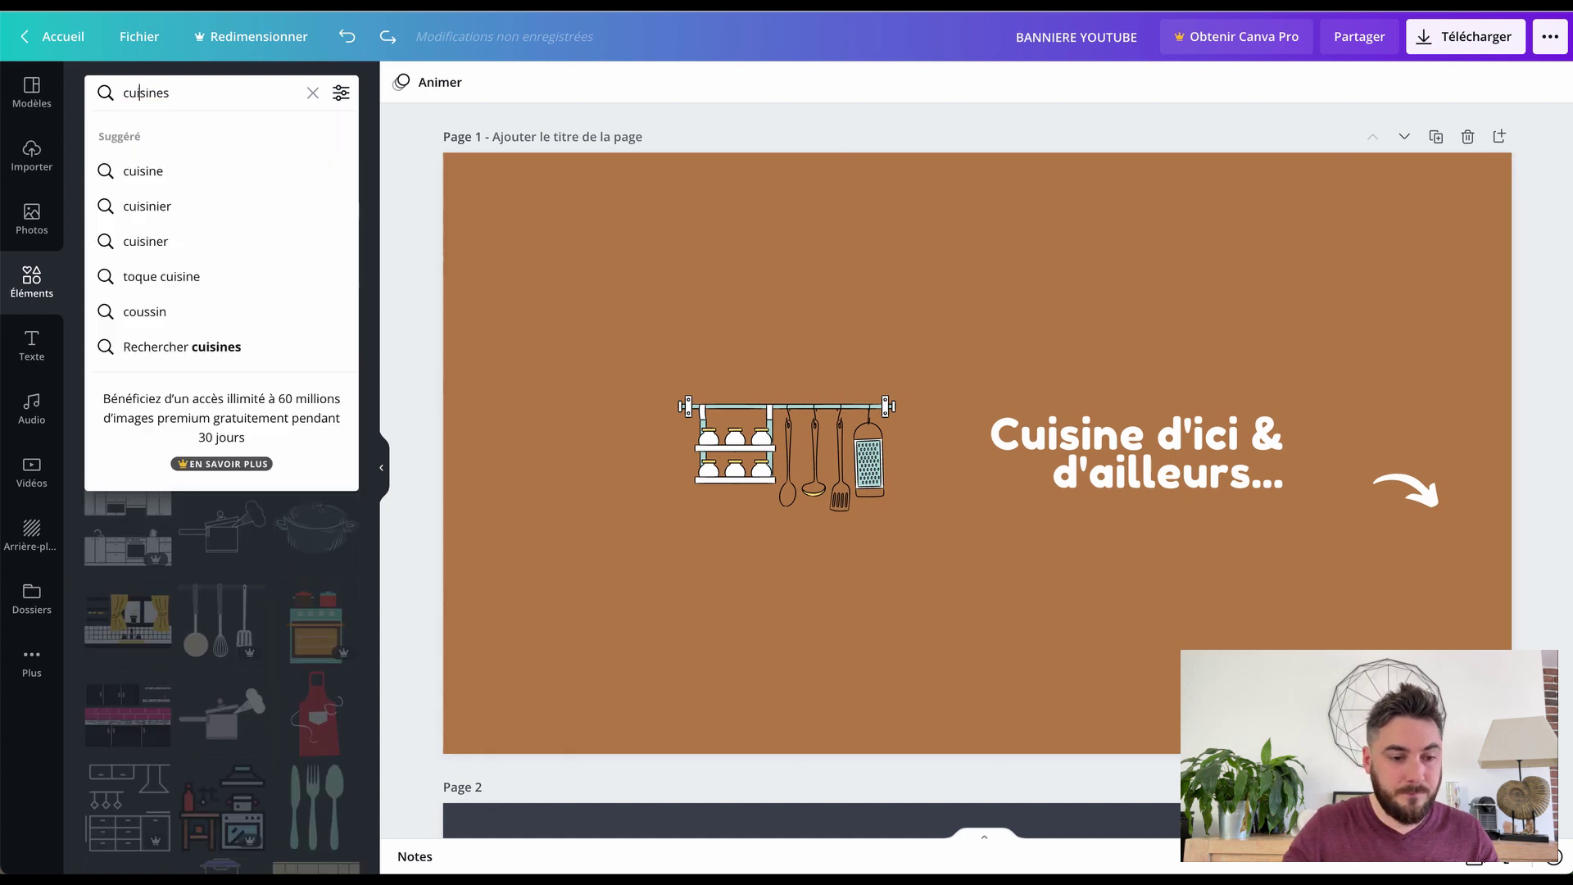
key(Return)
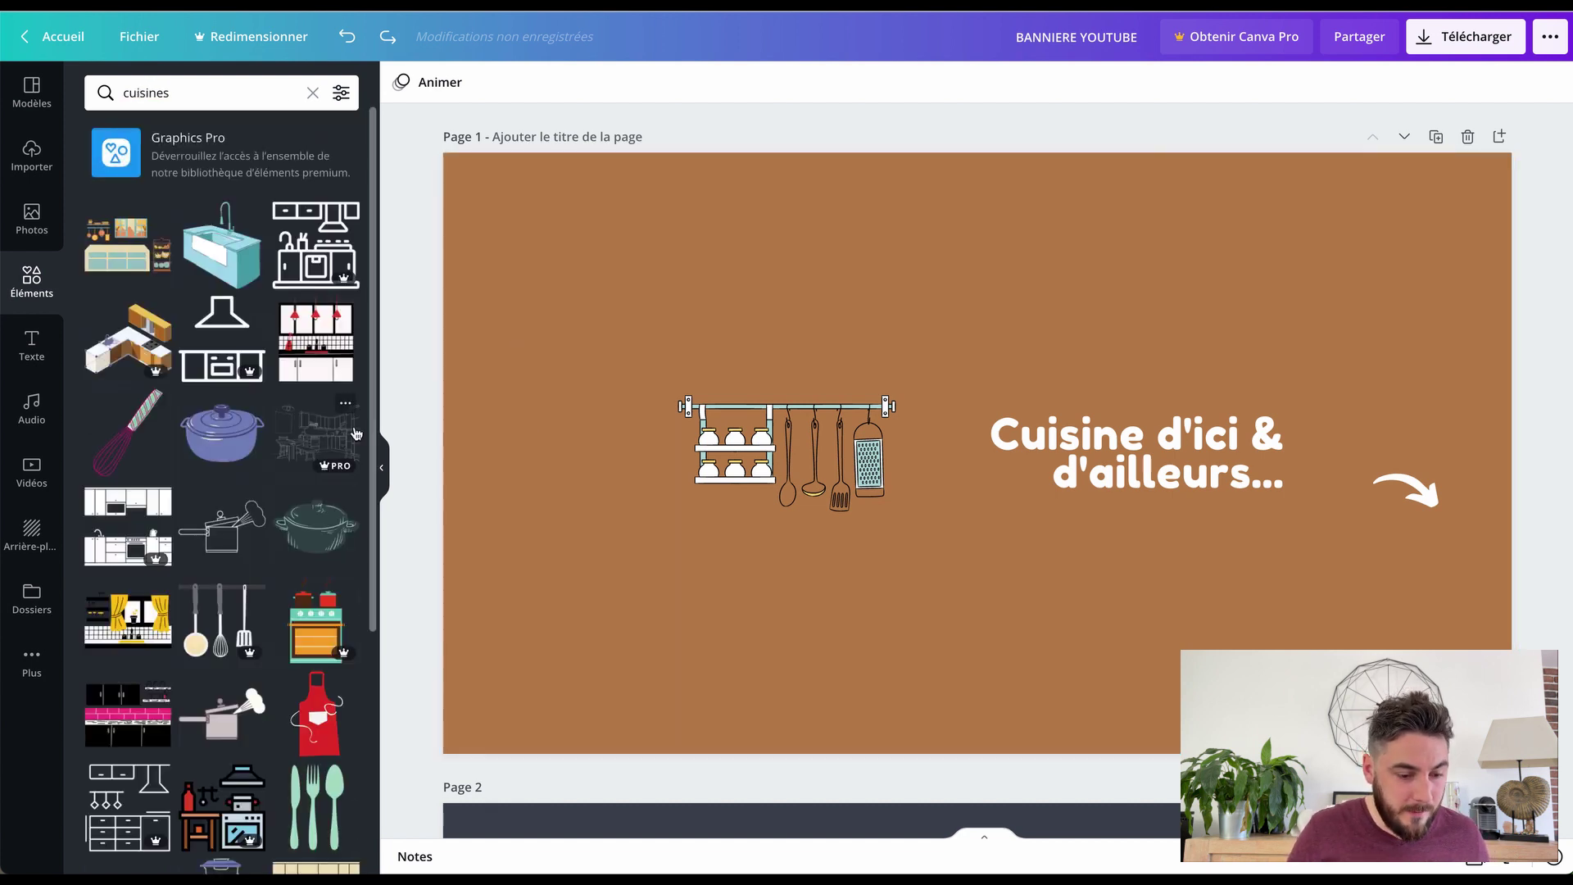
scroll(246, 492, down, 3)
scroll(205, 327, up, 3)
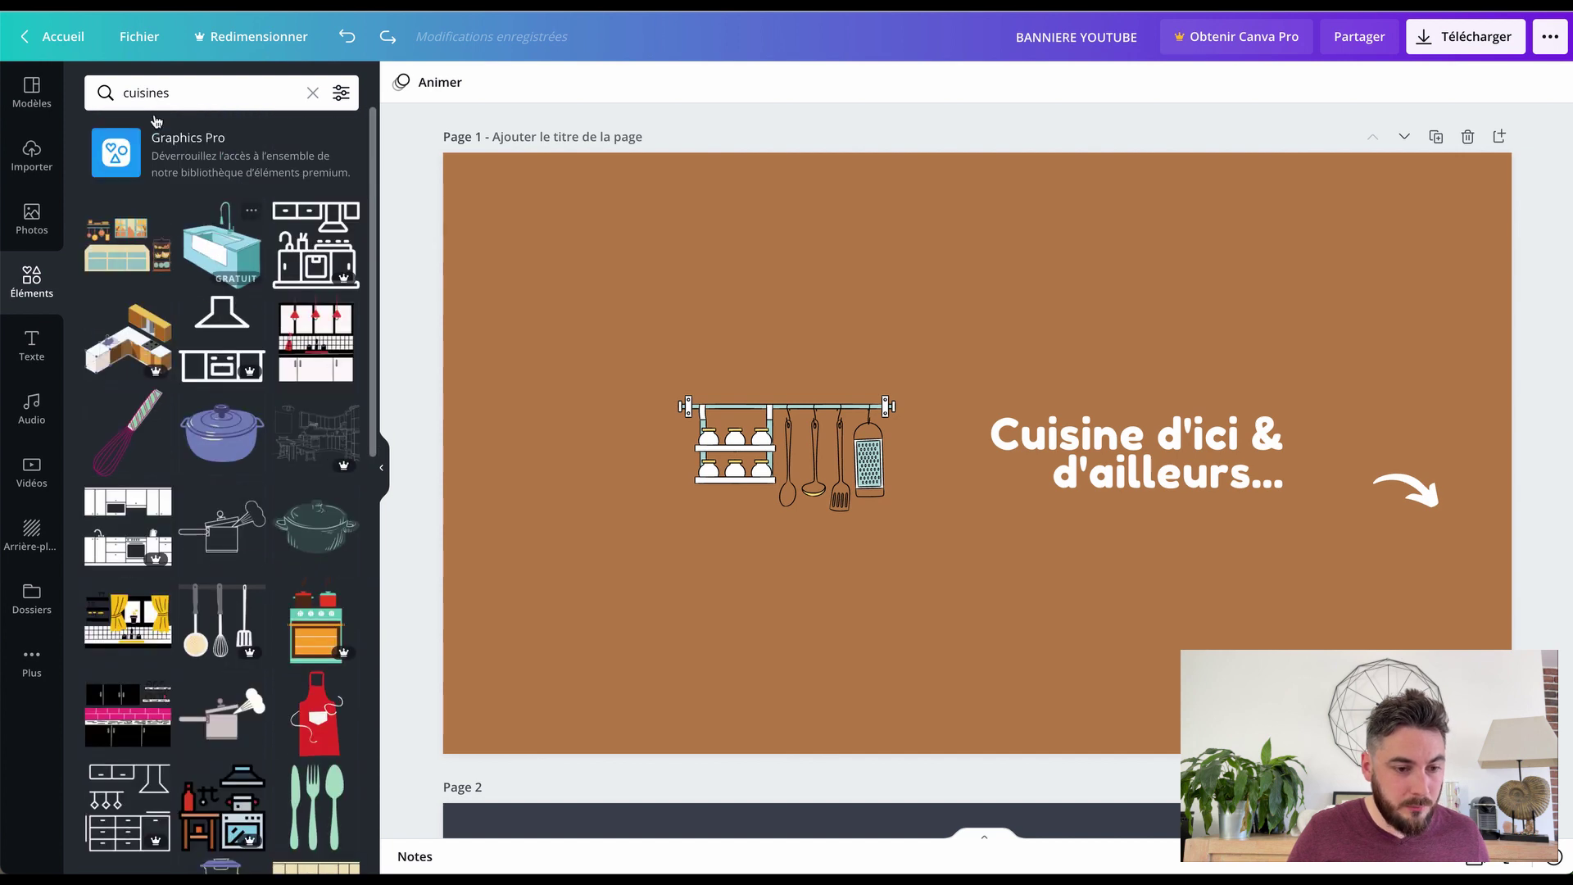
Replace the element search with "aliments" to find food graphics.
drag(169, 94, 137, 100)
key(BackSpace)
key(BackSpace)
key(BackSpace)
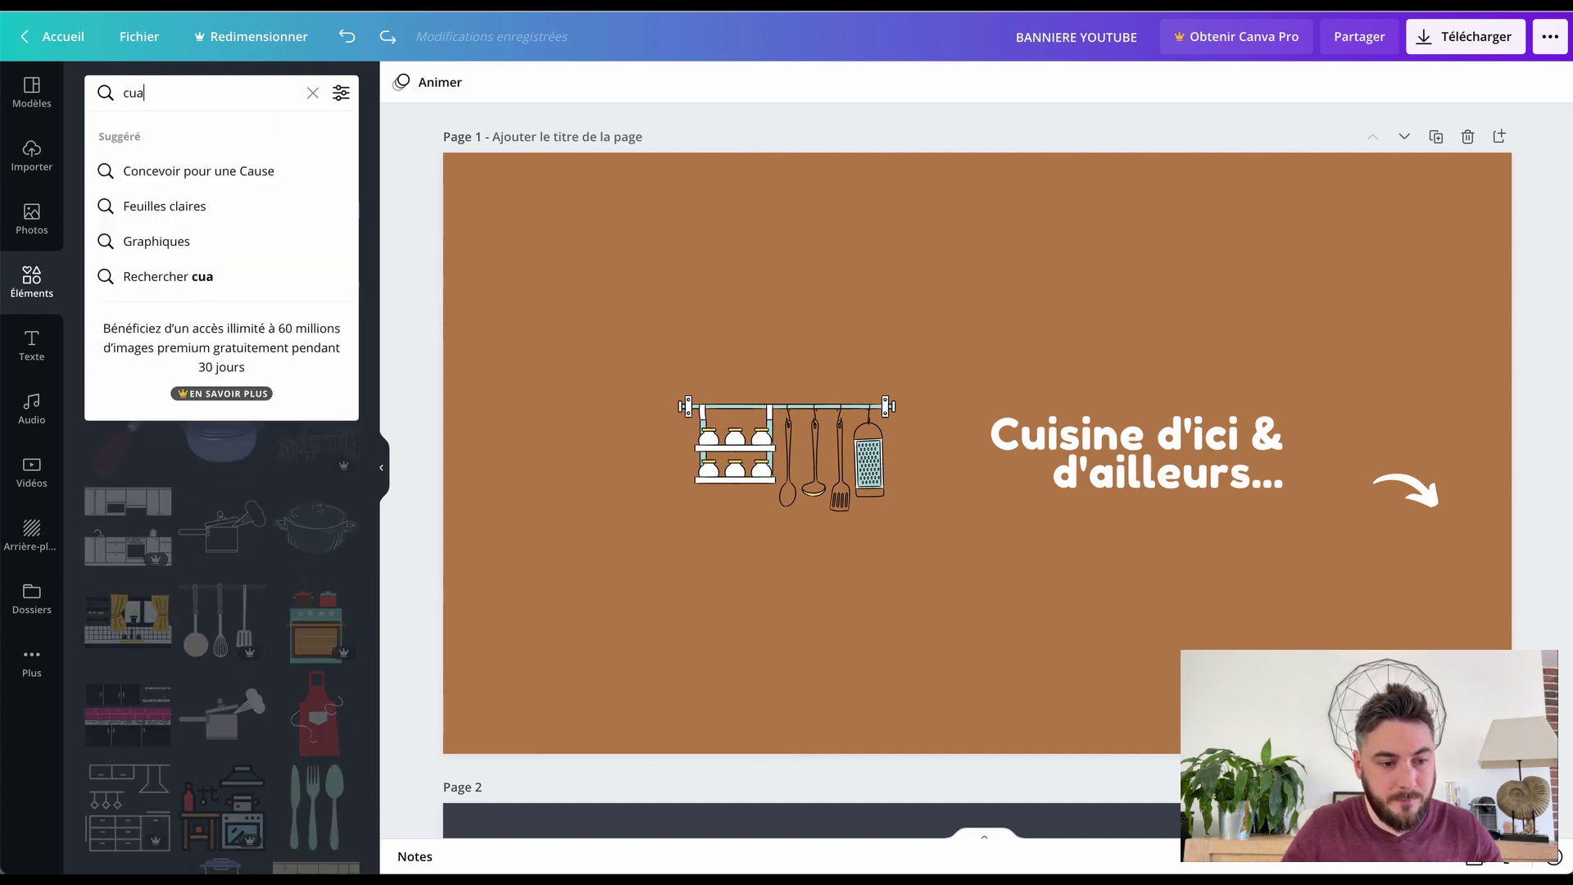
text(aliments)
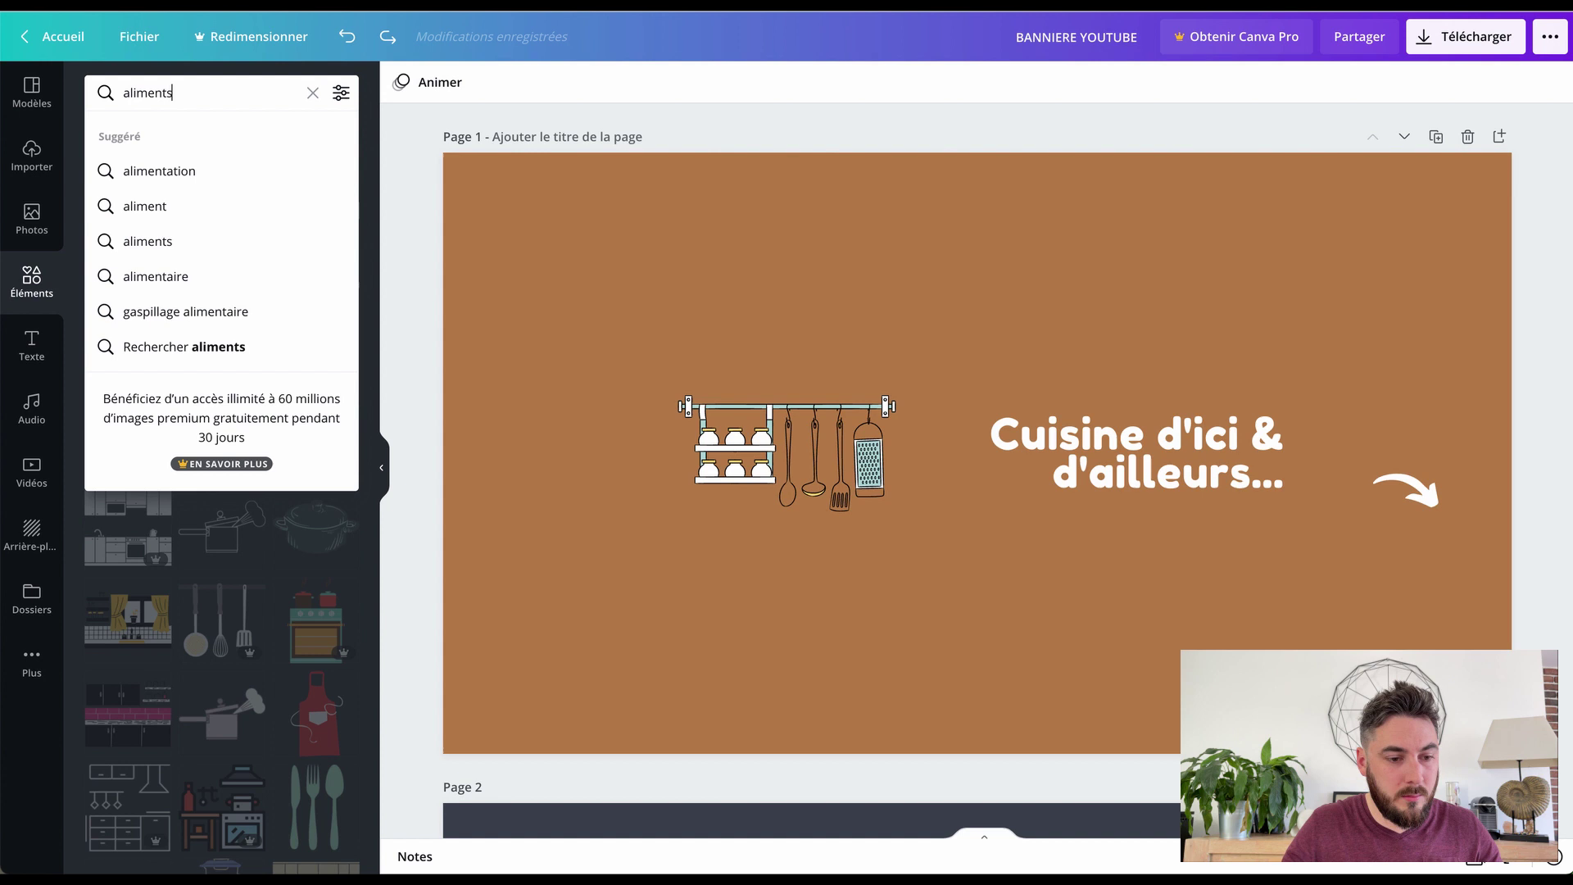
key(Return)
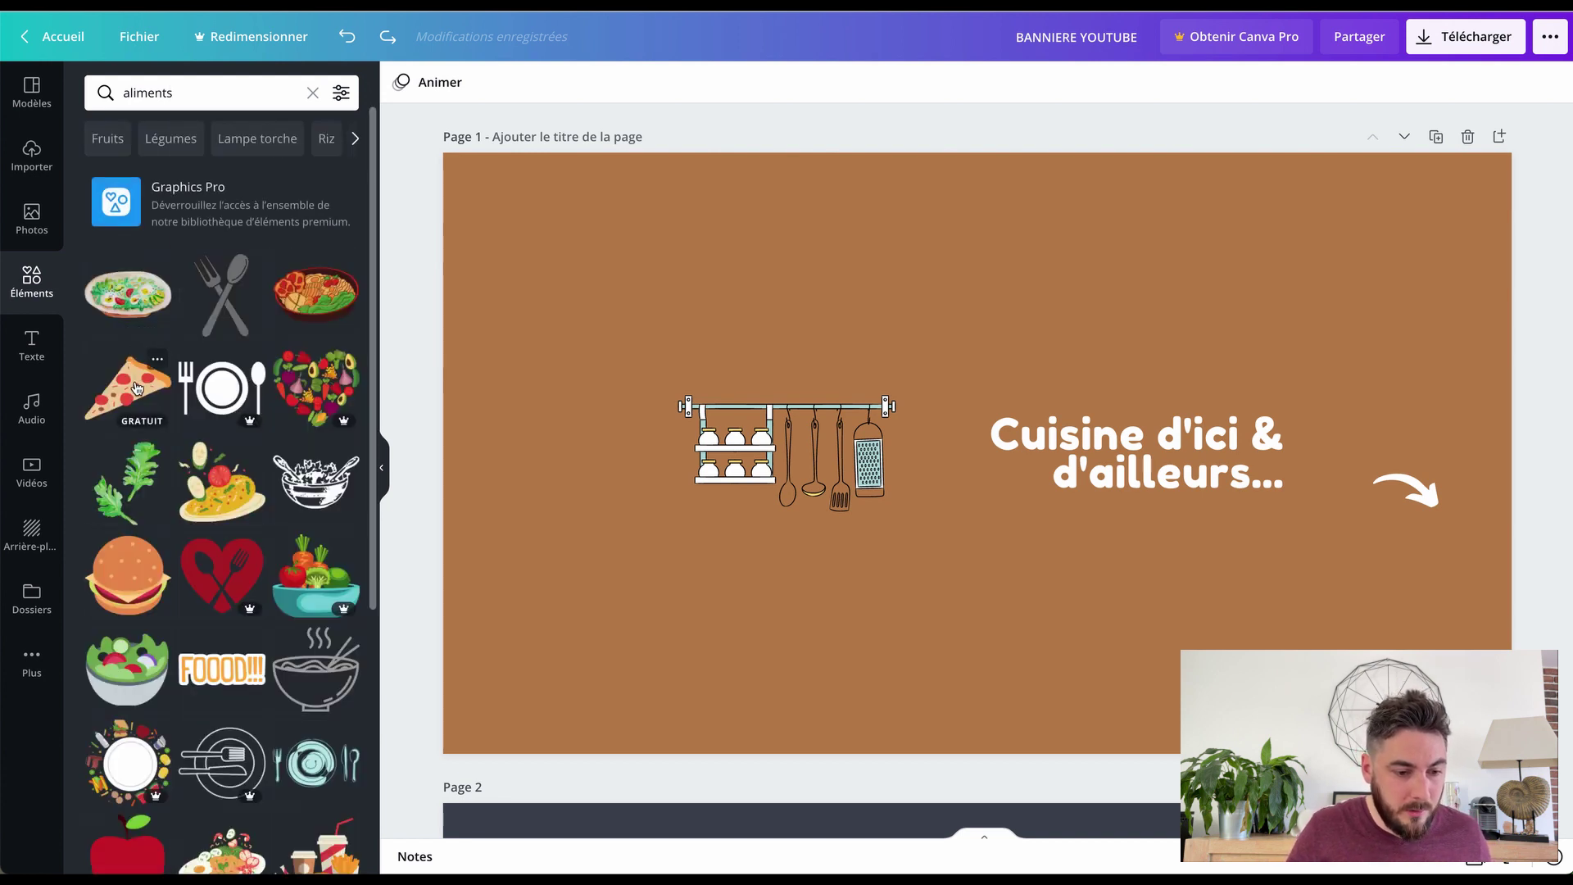
Insert the hamburger and the pizza slice, scaled down and tilted, in the banner's upper-left and lower-right corners respectively.
click(119, 581)
drag(1109, 574, 572, 222)
drag(571, 285, 591, 282)
drag(140, 394, 1143, 567)
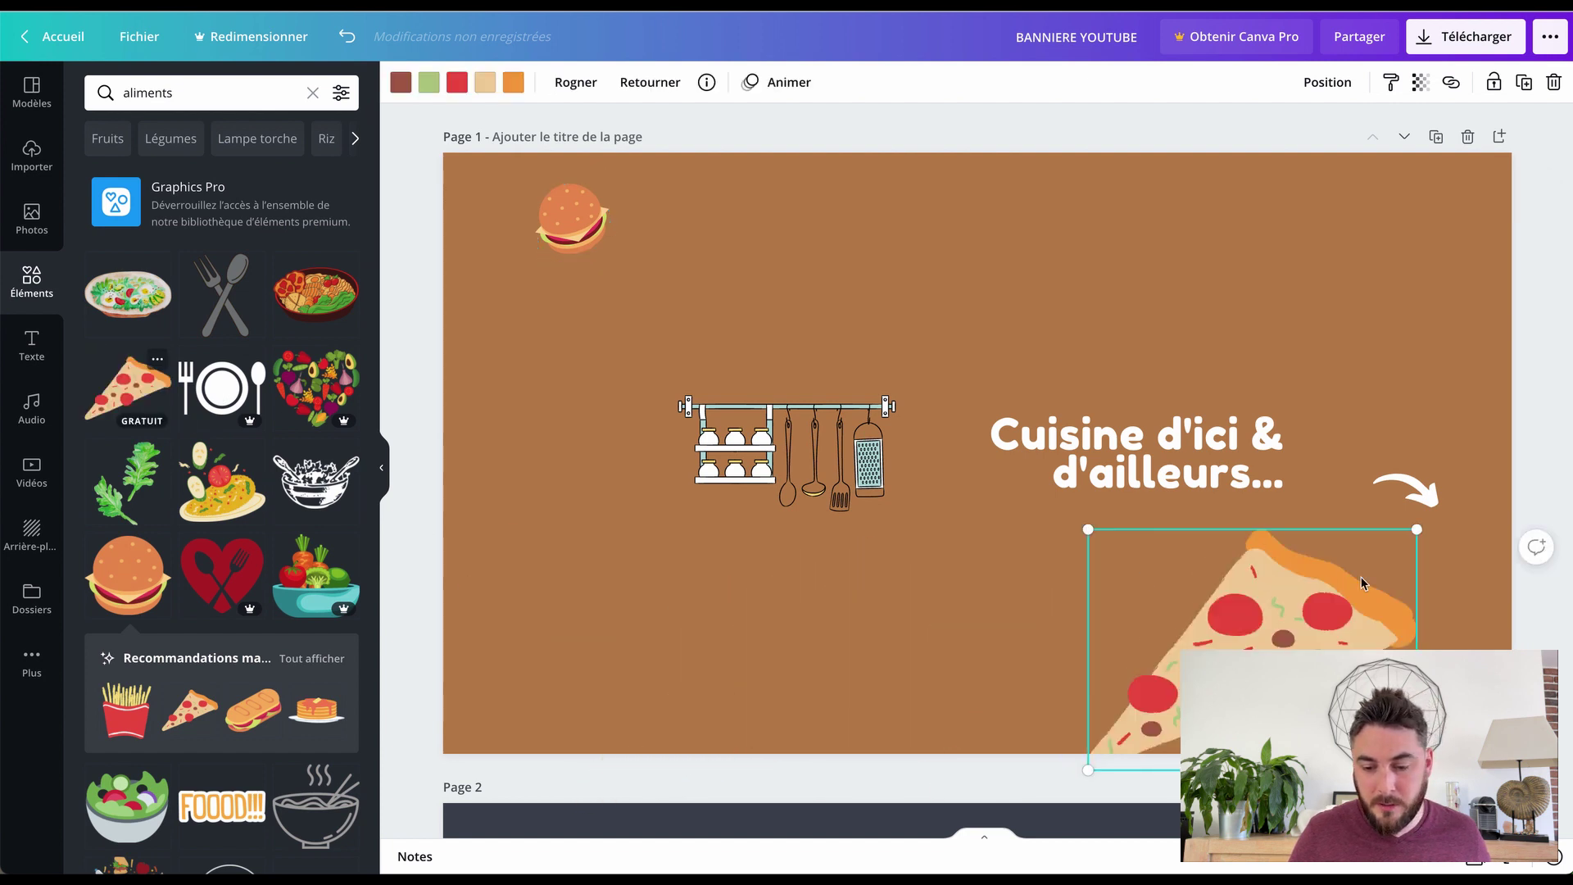
drag(1422, 529, 1321, 668)
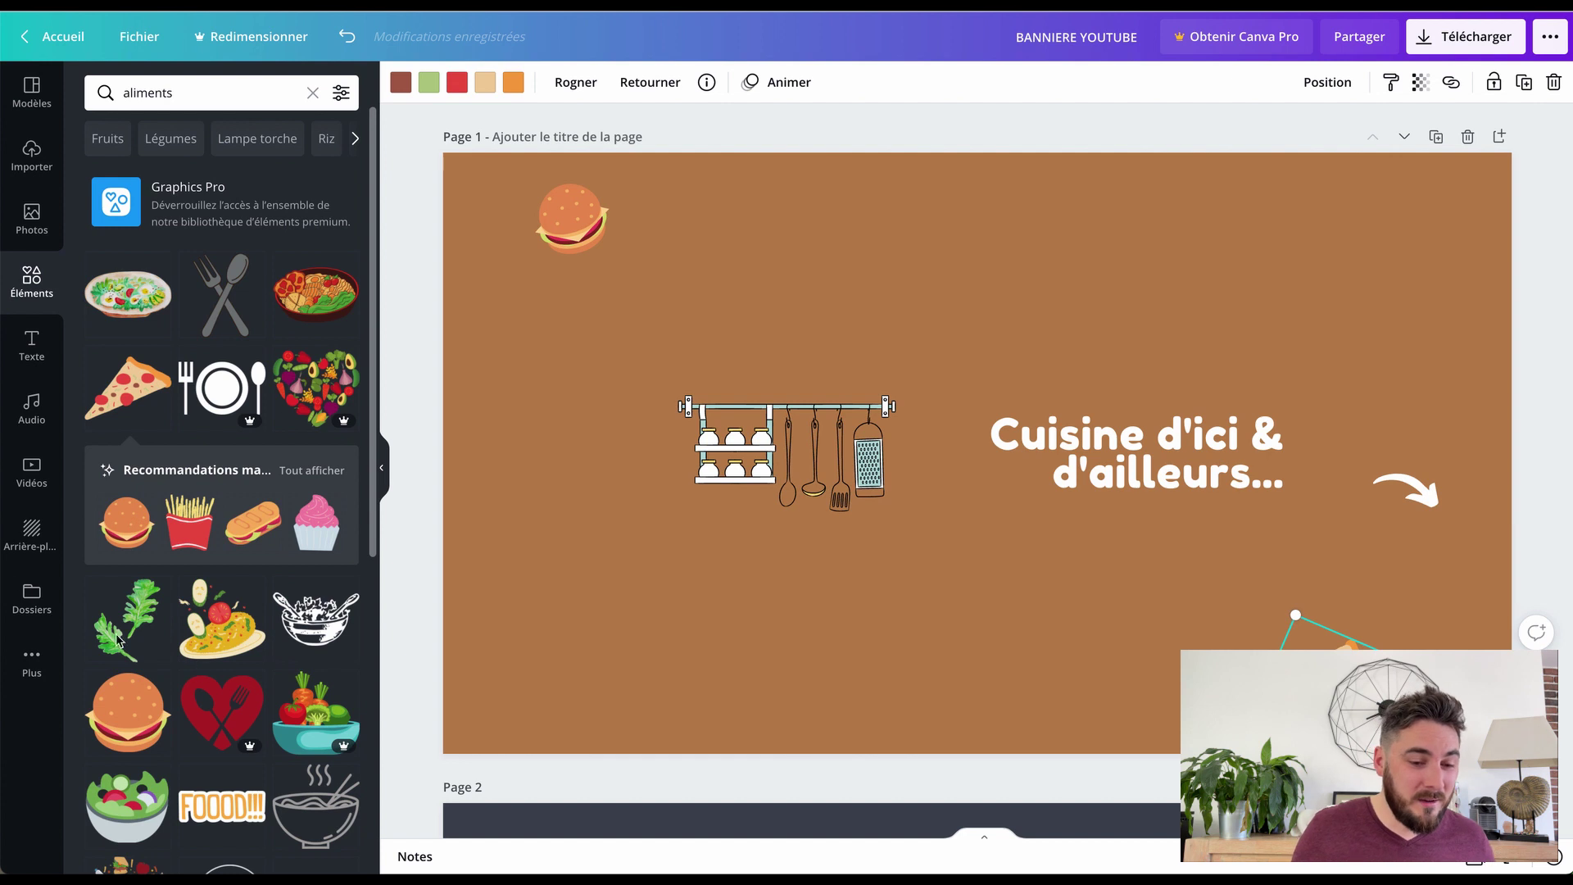
Insert the noodle bowl, scale it down, tilt it clockwise and place it in the banner's upper-right area.
click(296, 276)
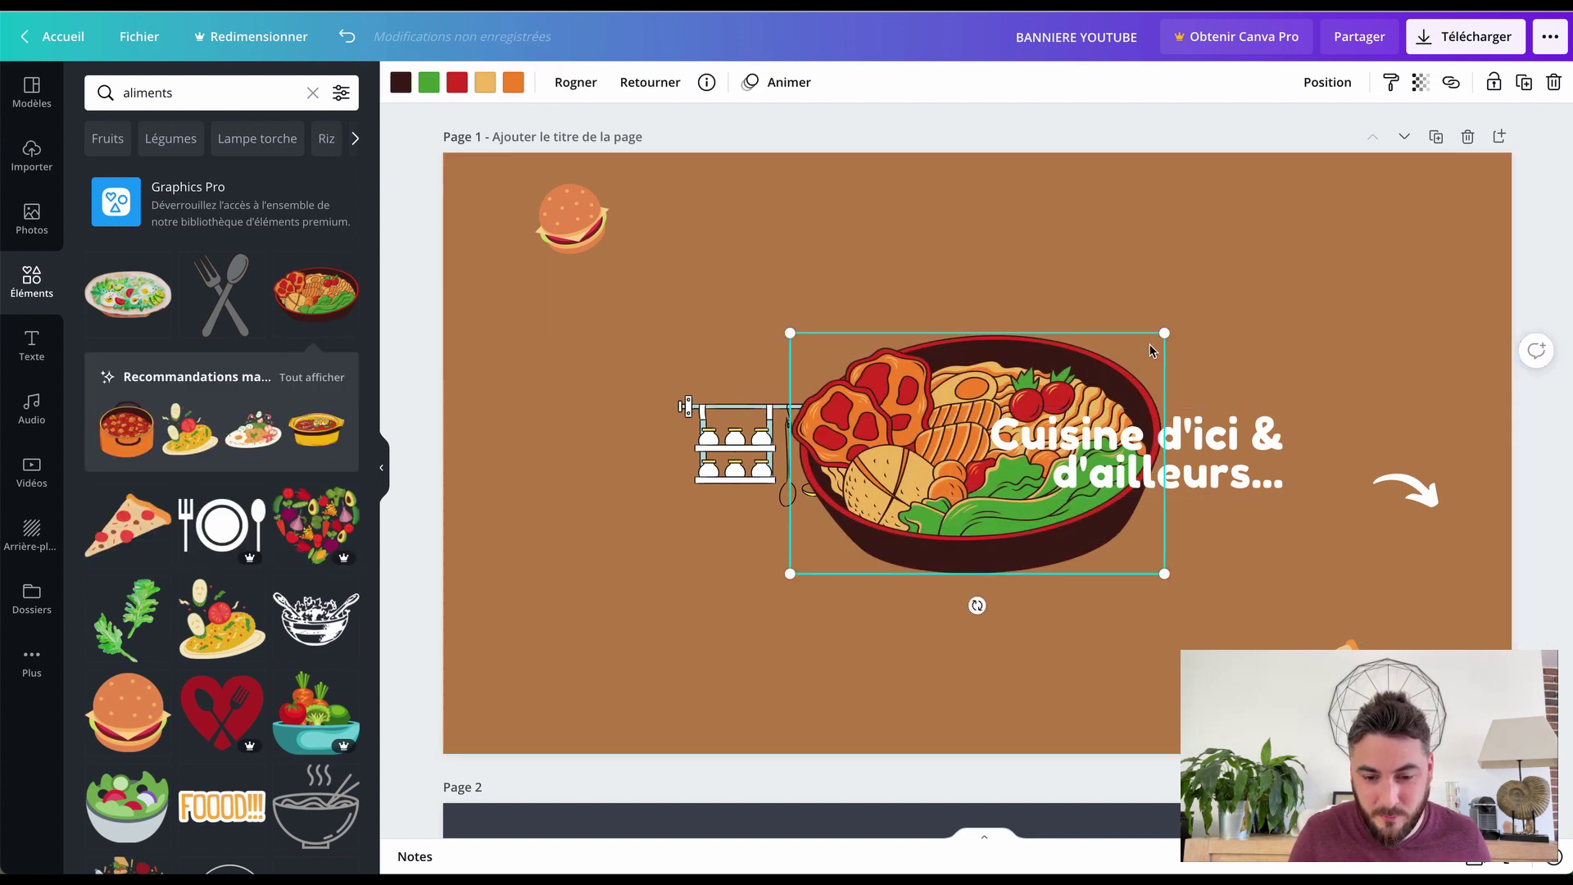
drag(1163, 333, 1206, 262)
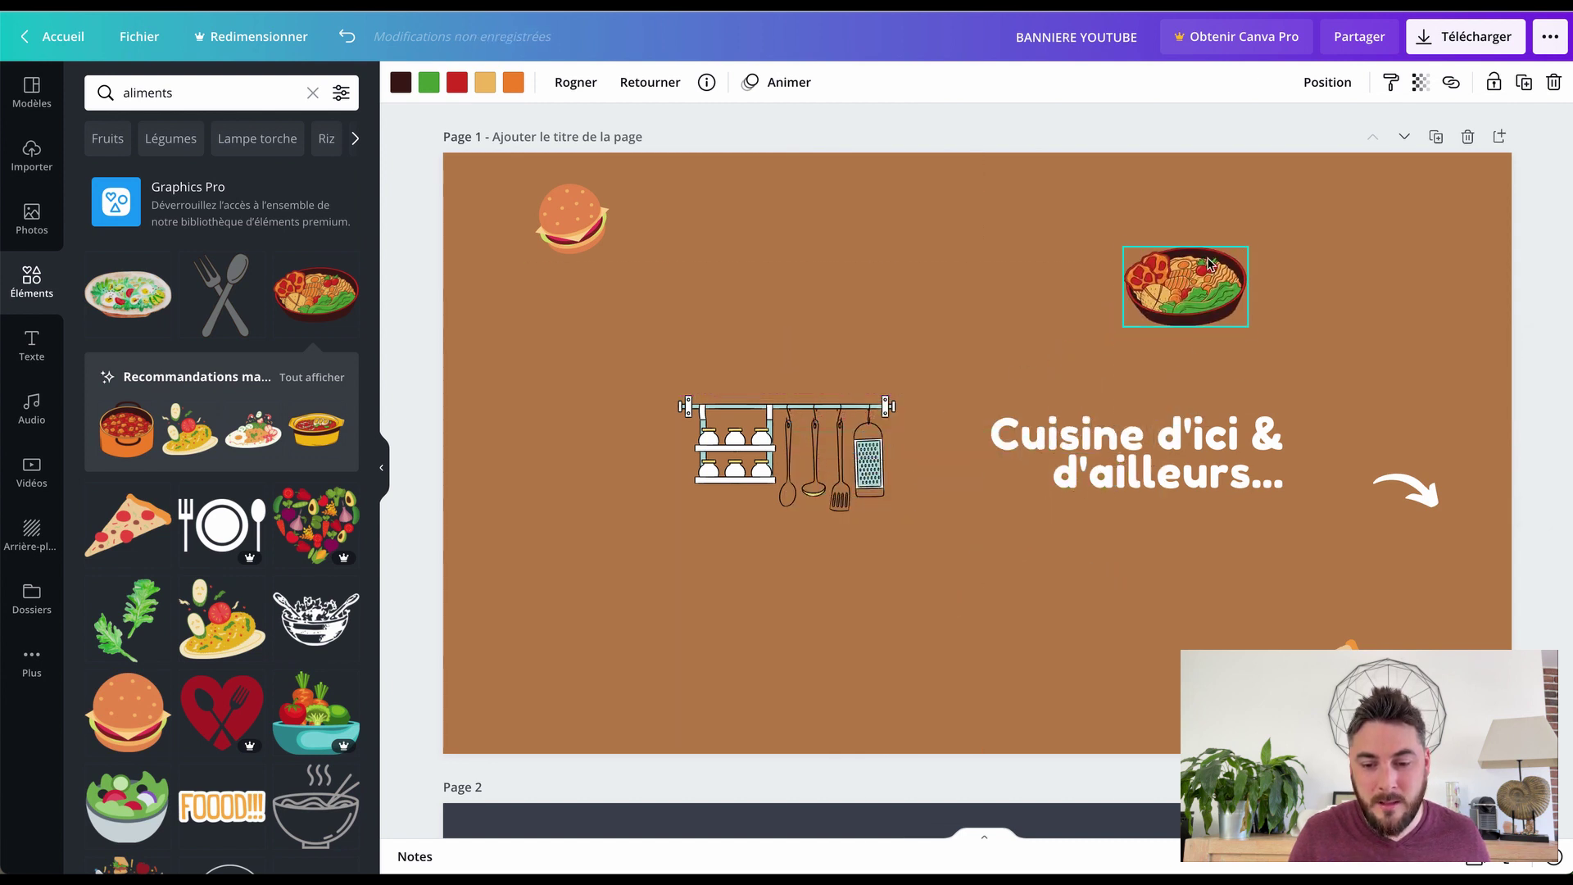
drag(1122, 326, 1083, 352)
click(1150, 375)
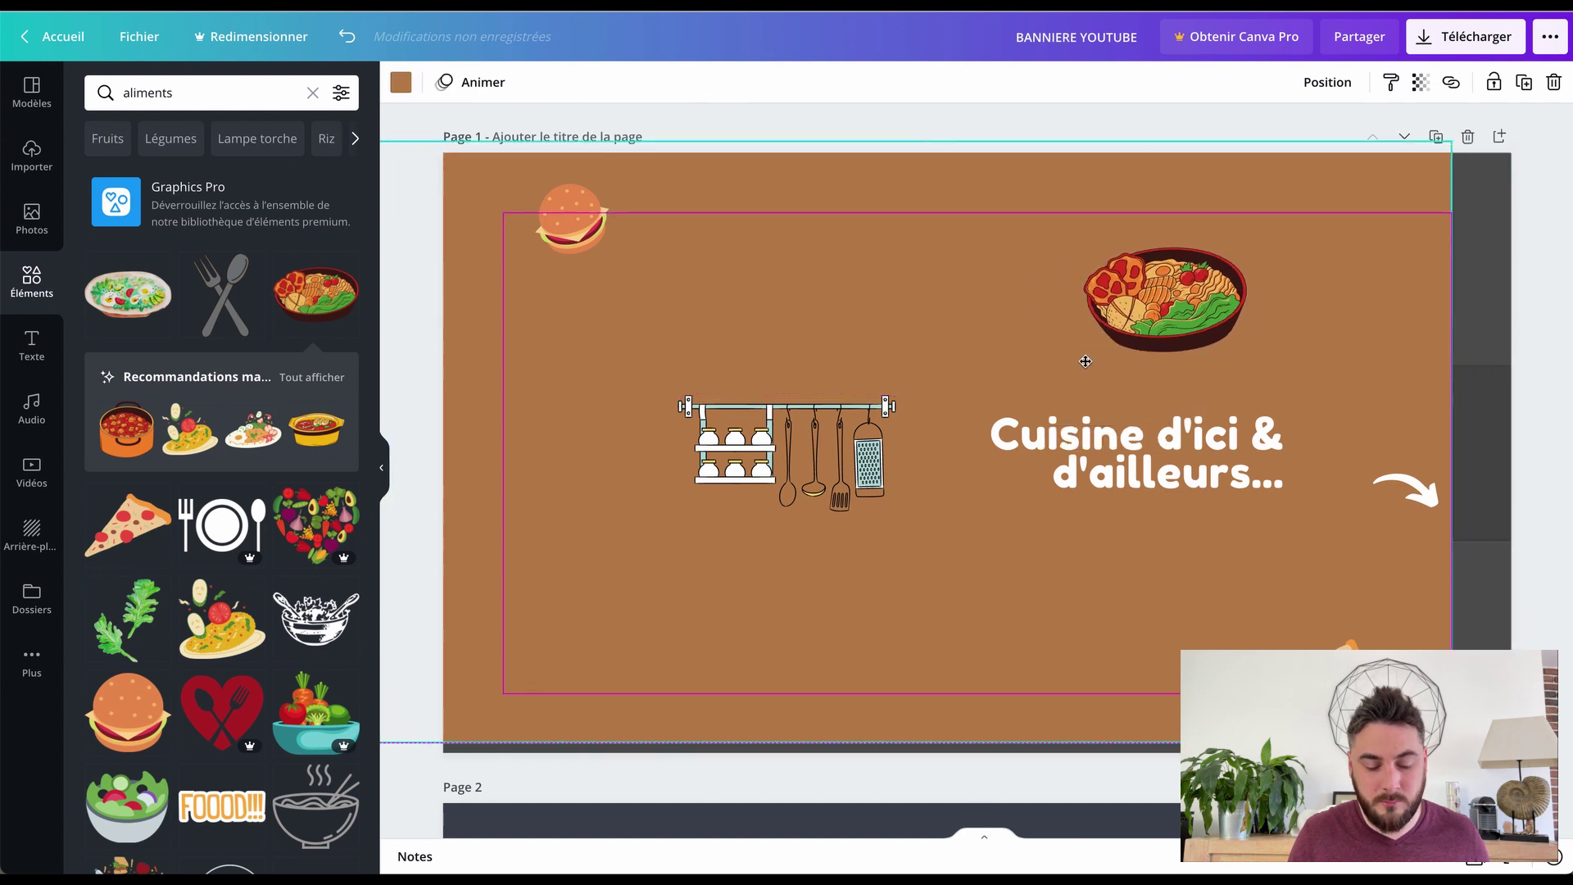
click(1160, 349)
drag(1162, 379, 1278, 277)
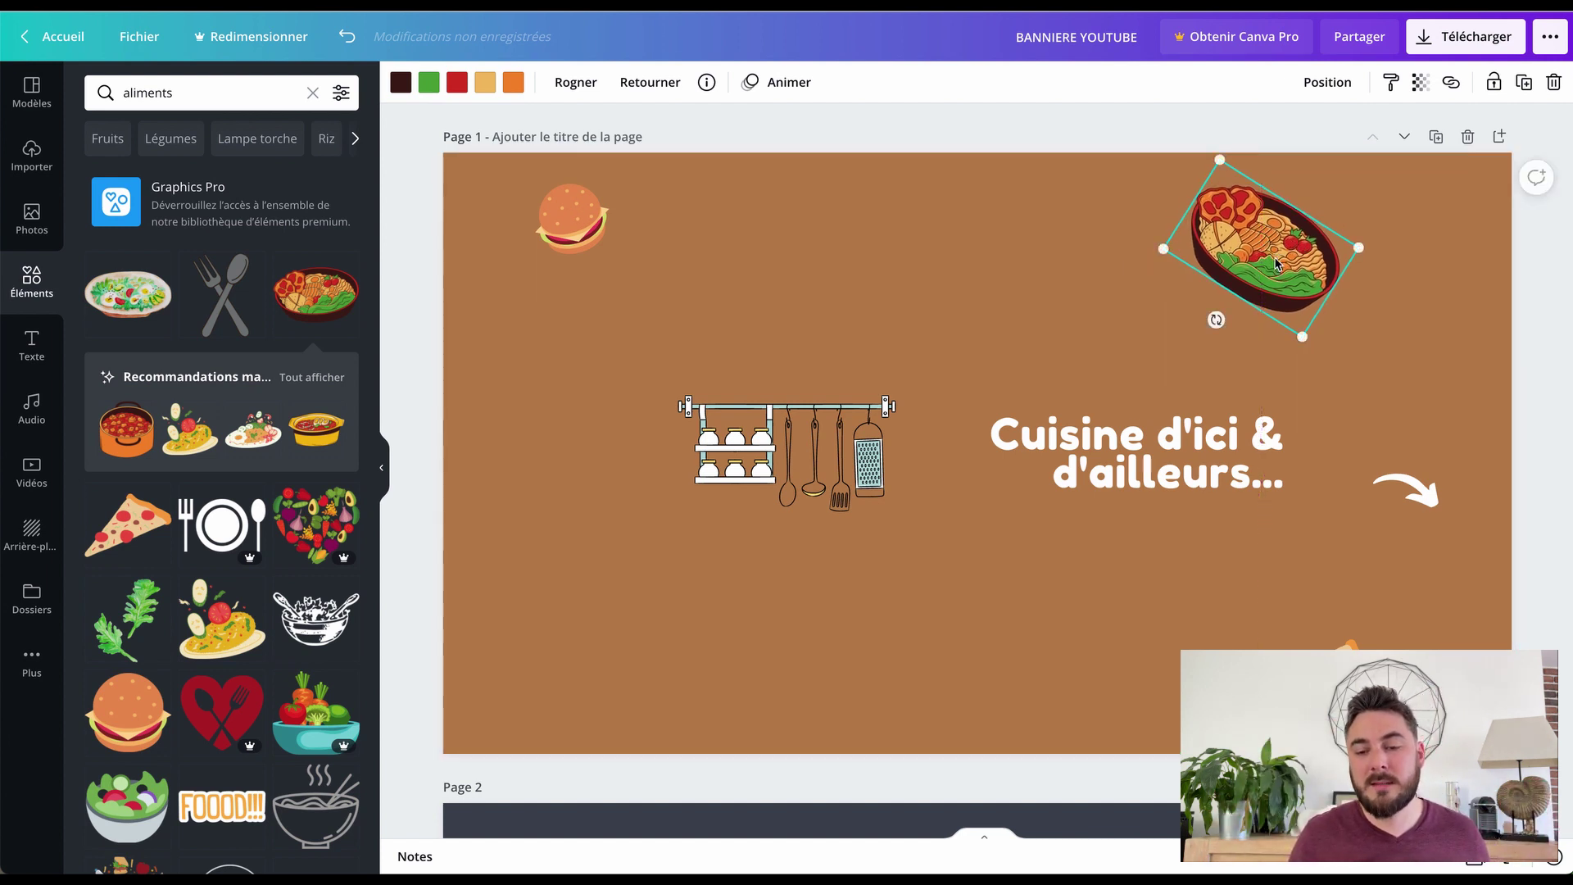
Set the transparency of the noodle bowl to 41.
click(1420, 85)
drag(1358, 137, 1295, 145)
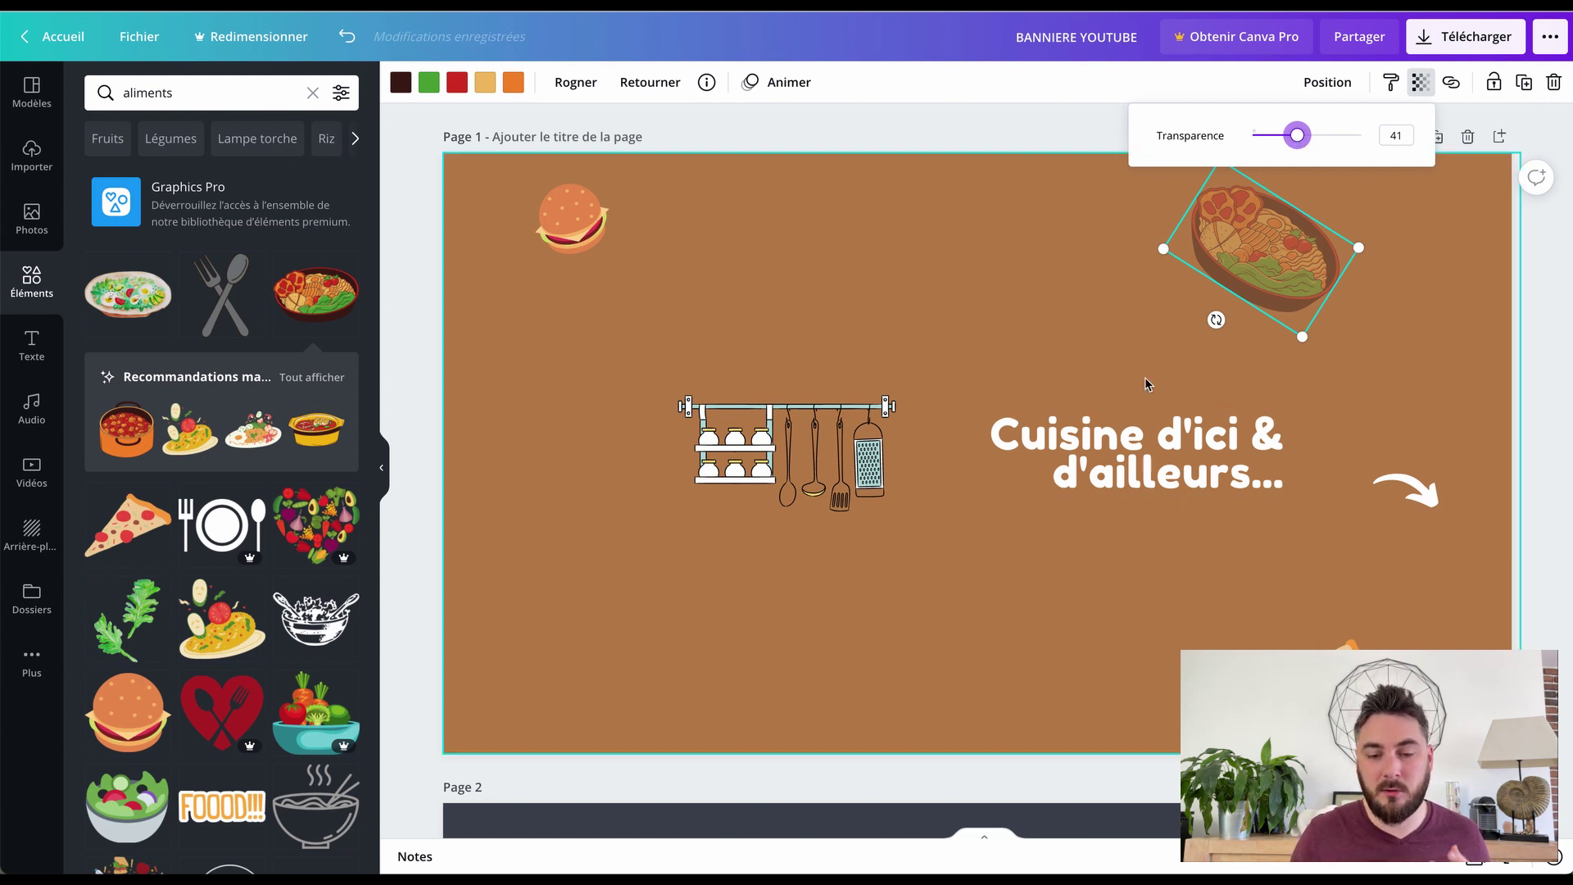
click(905, 301)
click(328, 703)
drag(973, 516, 729, 647)
key(Delete)
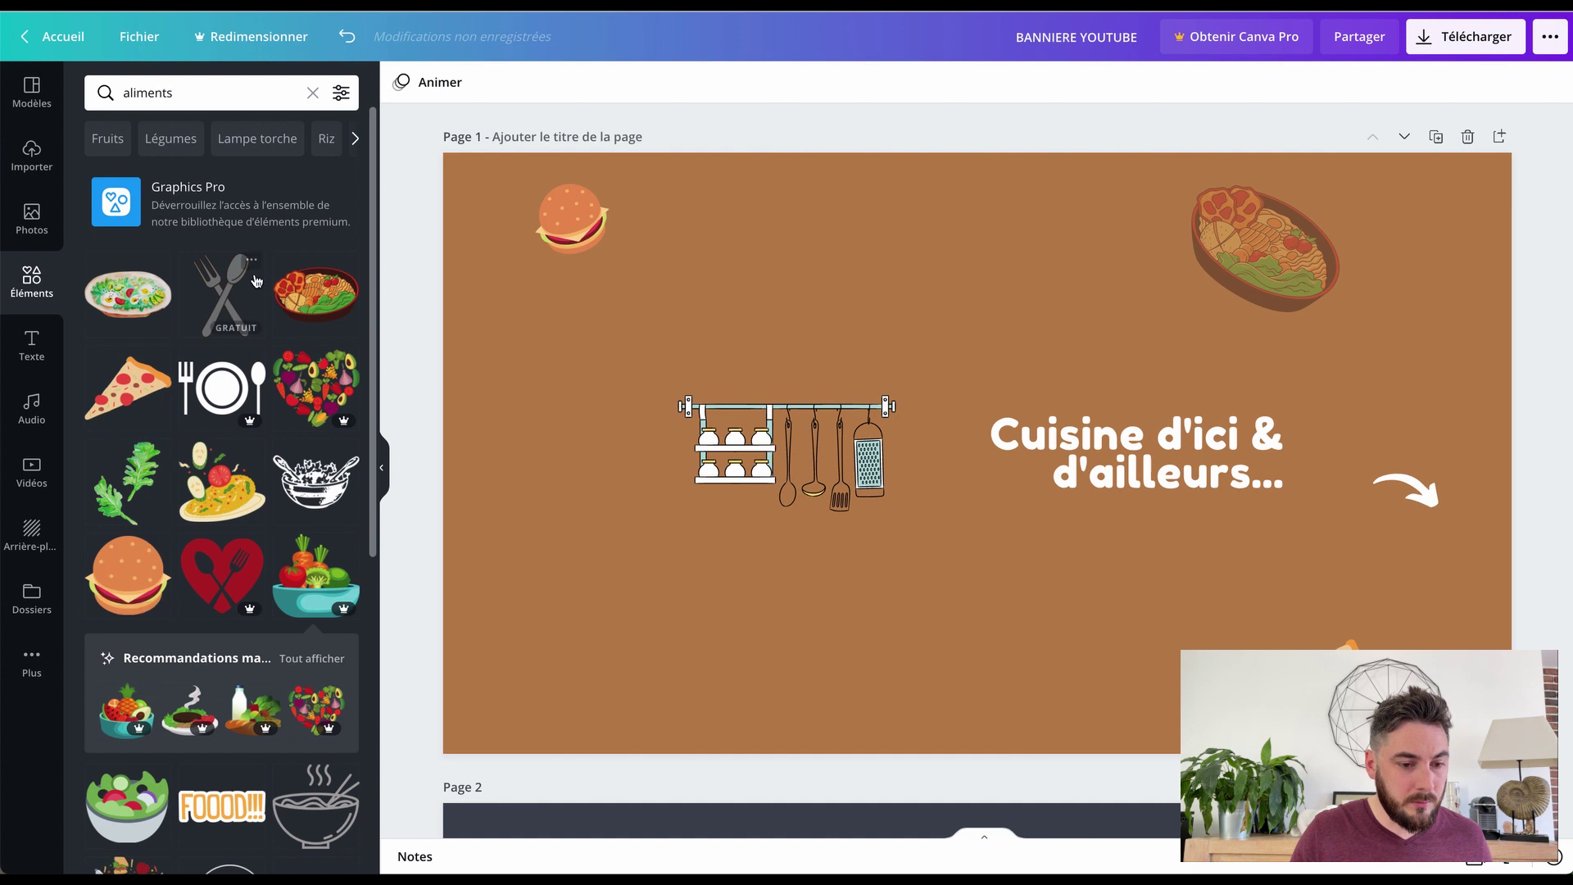
Insert the crossed fork and spoon, scaled down and tilted counterclockwise, below the kitchen shelf graphic at the banner's lower left.
click(225, 302)
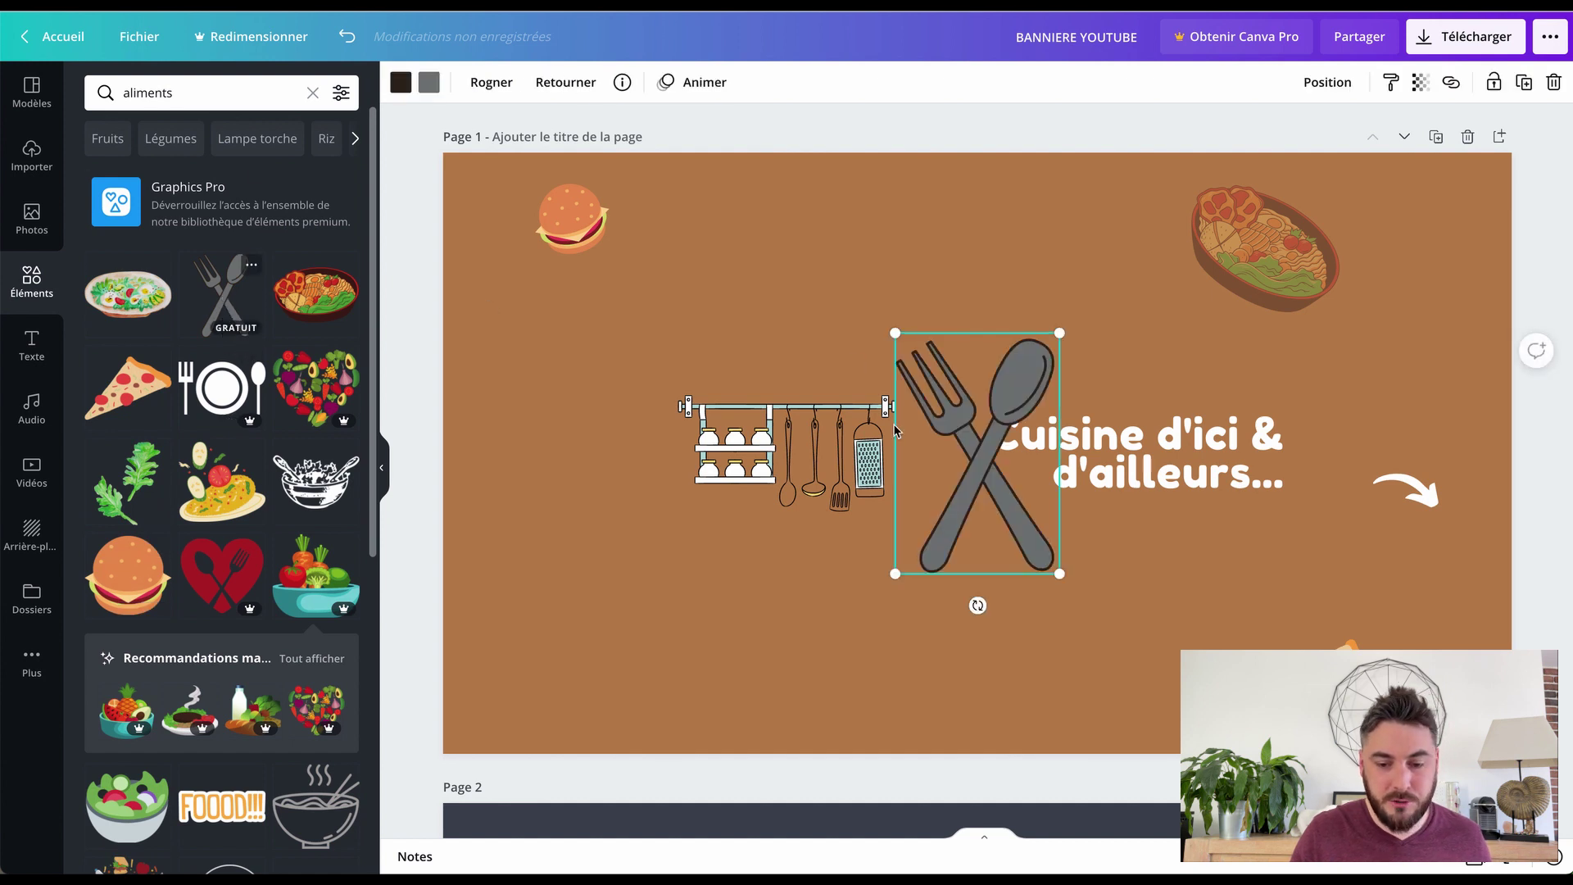
drag(1054, 573, 682, 601)
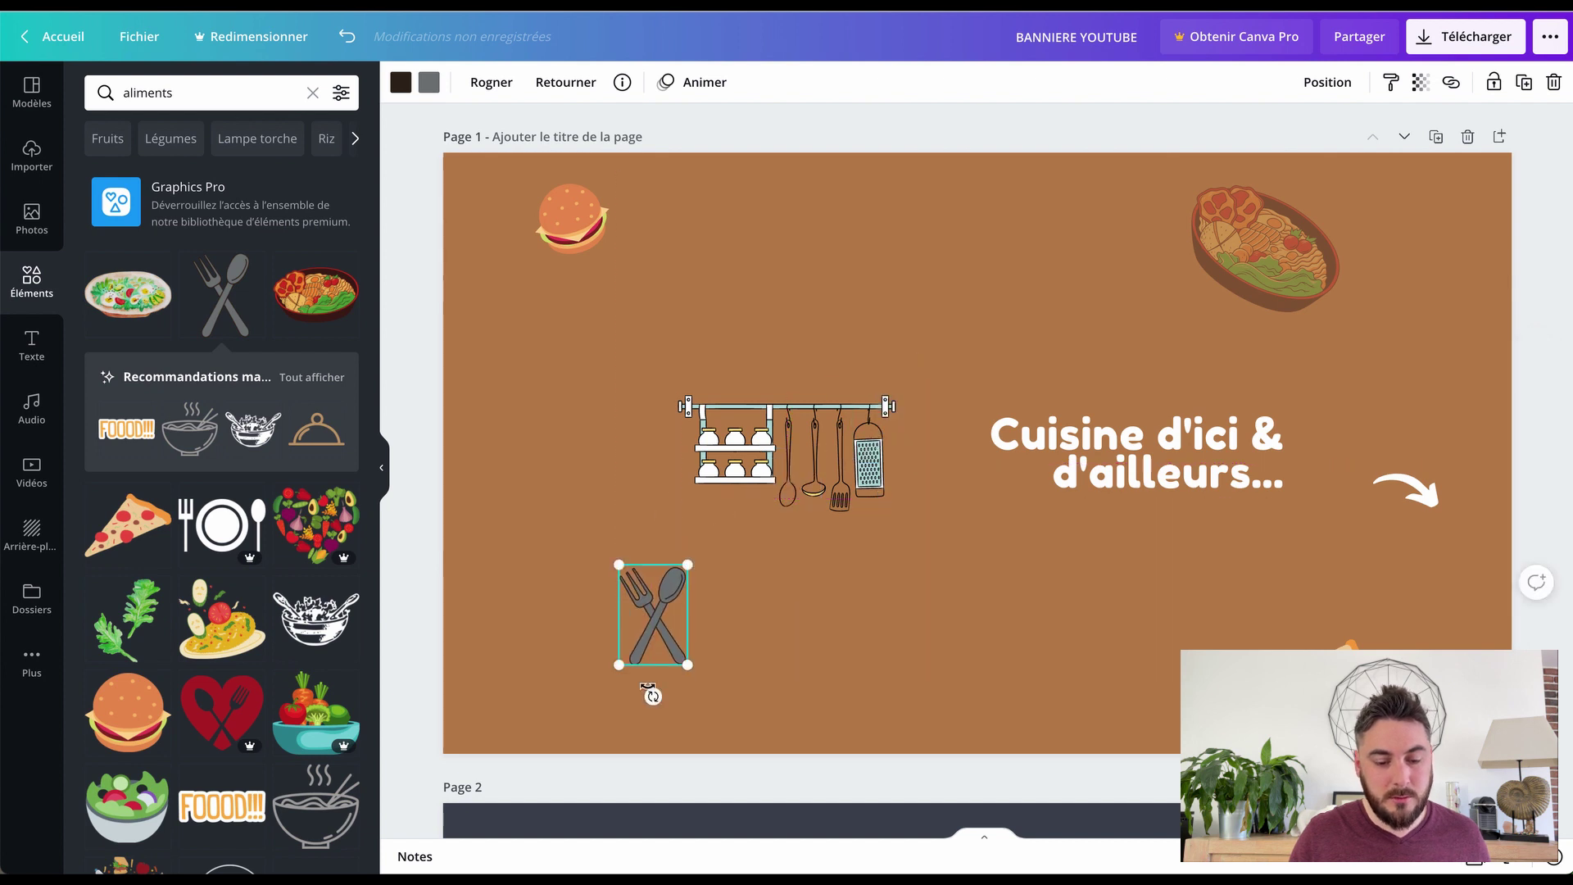
drag(655, 696, 682, 687)
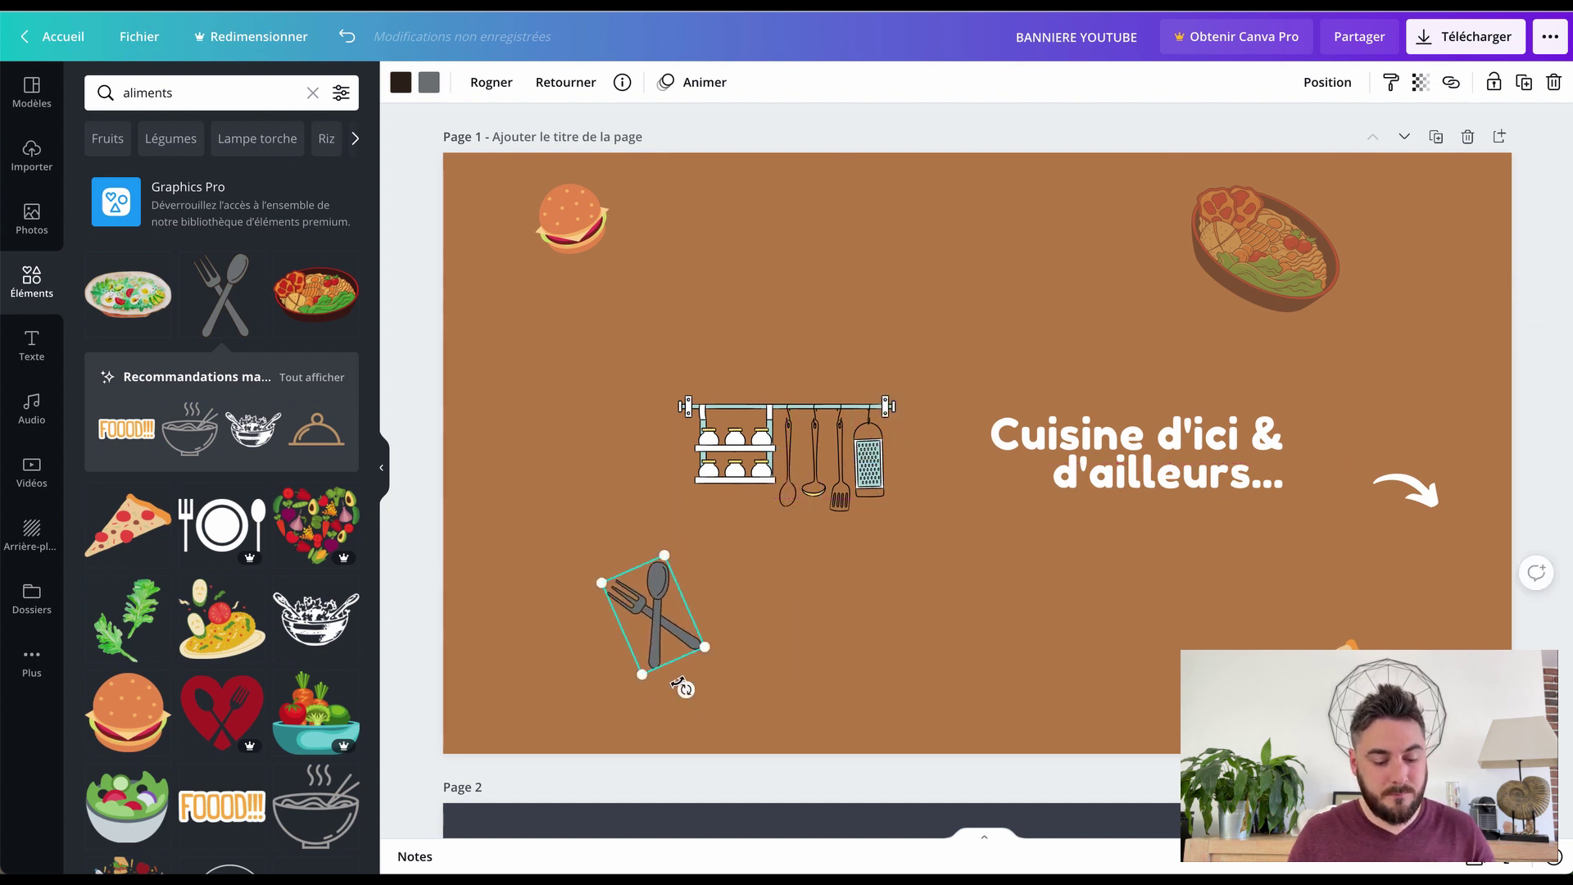
Duplicate the fork and spoon above the kitchen shelf graphic, making the copy smaller and tilting it clockwise.
drag(671, 561, 901, 223)
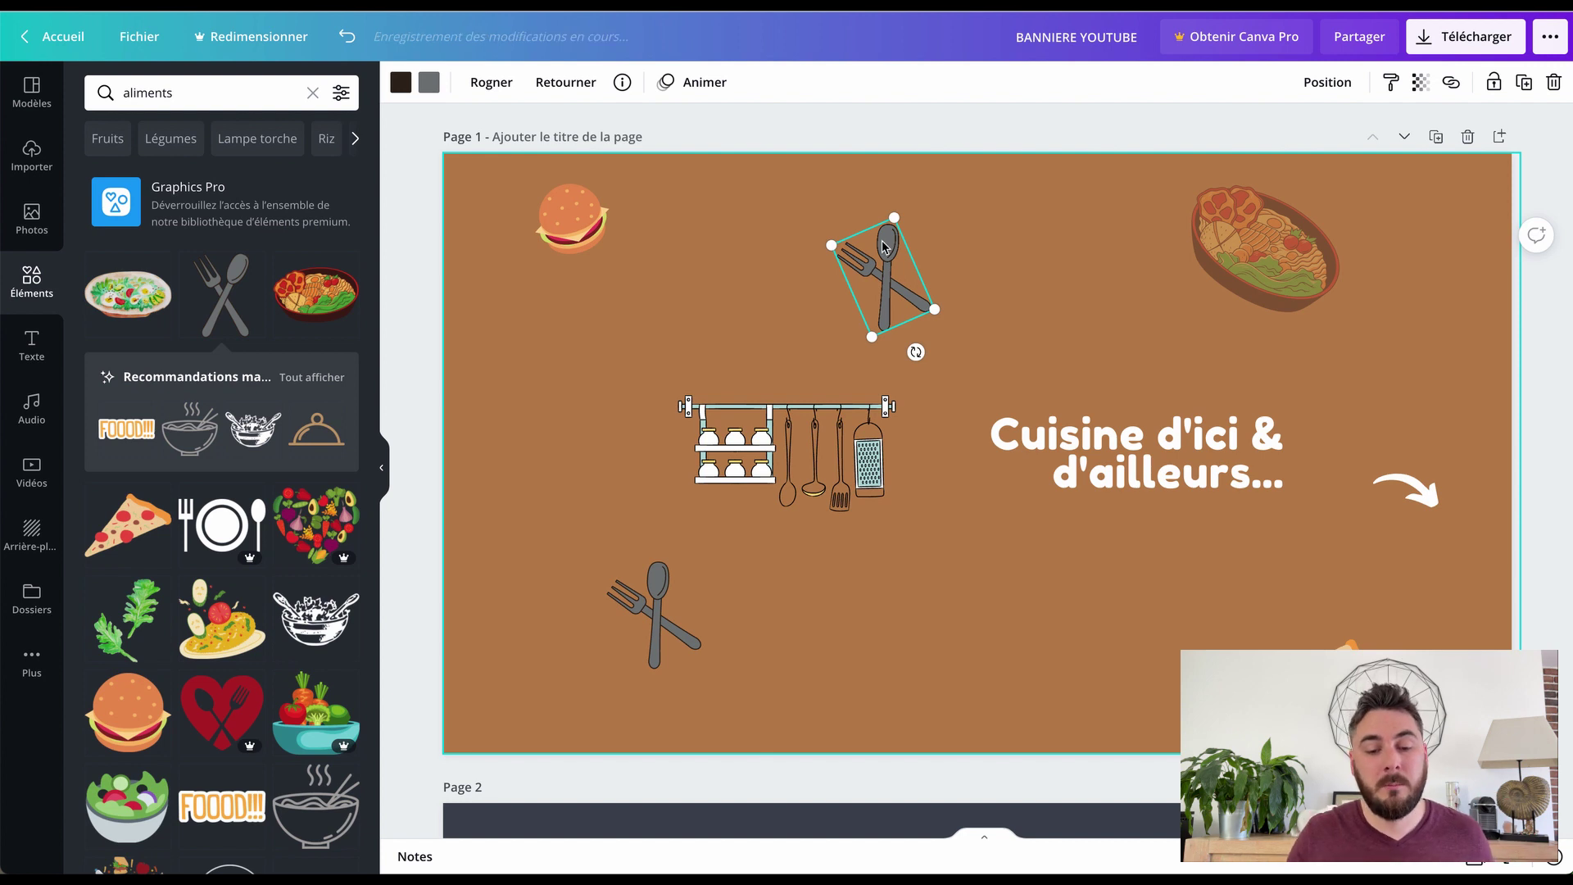
right_click(882, 279)
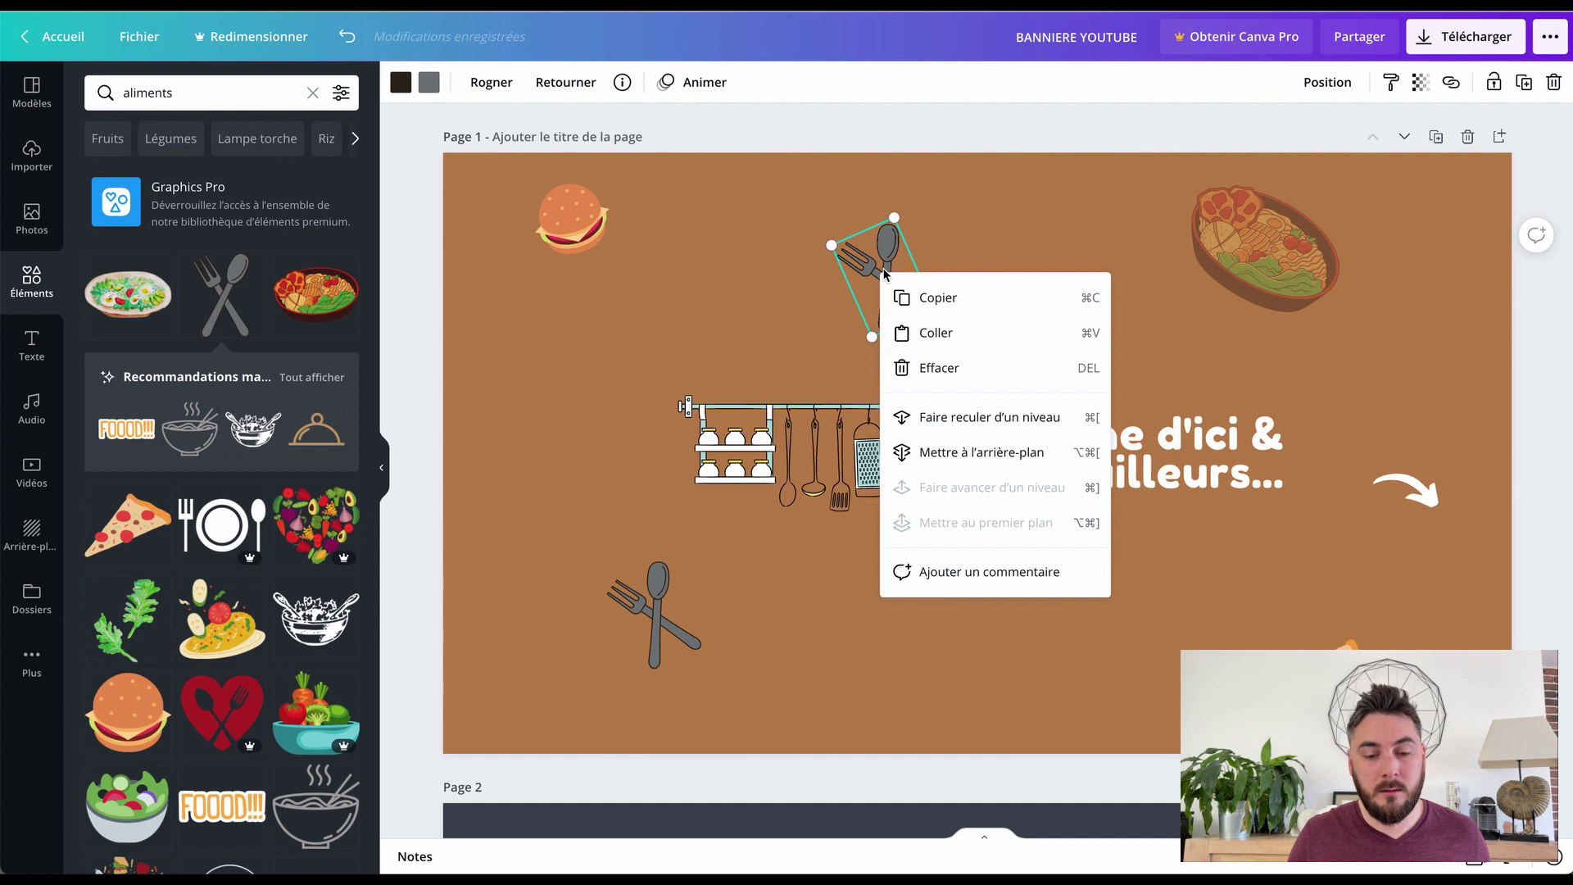
click(933, 308)
drag(916, 352, 847, 351)
mouse_move(932, 254)
mouse_down()
mouse_move(882, 273)
mouse_move(924, 270)
mouse_up()
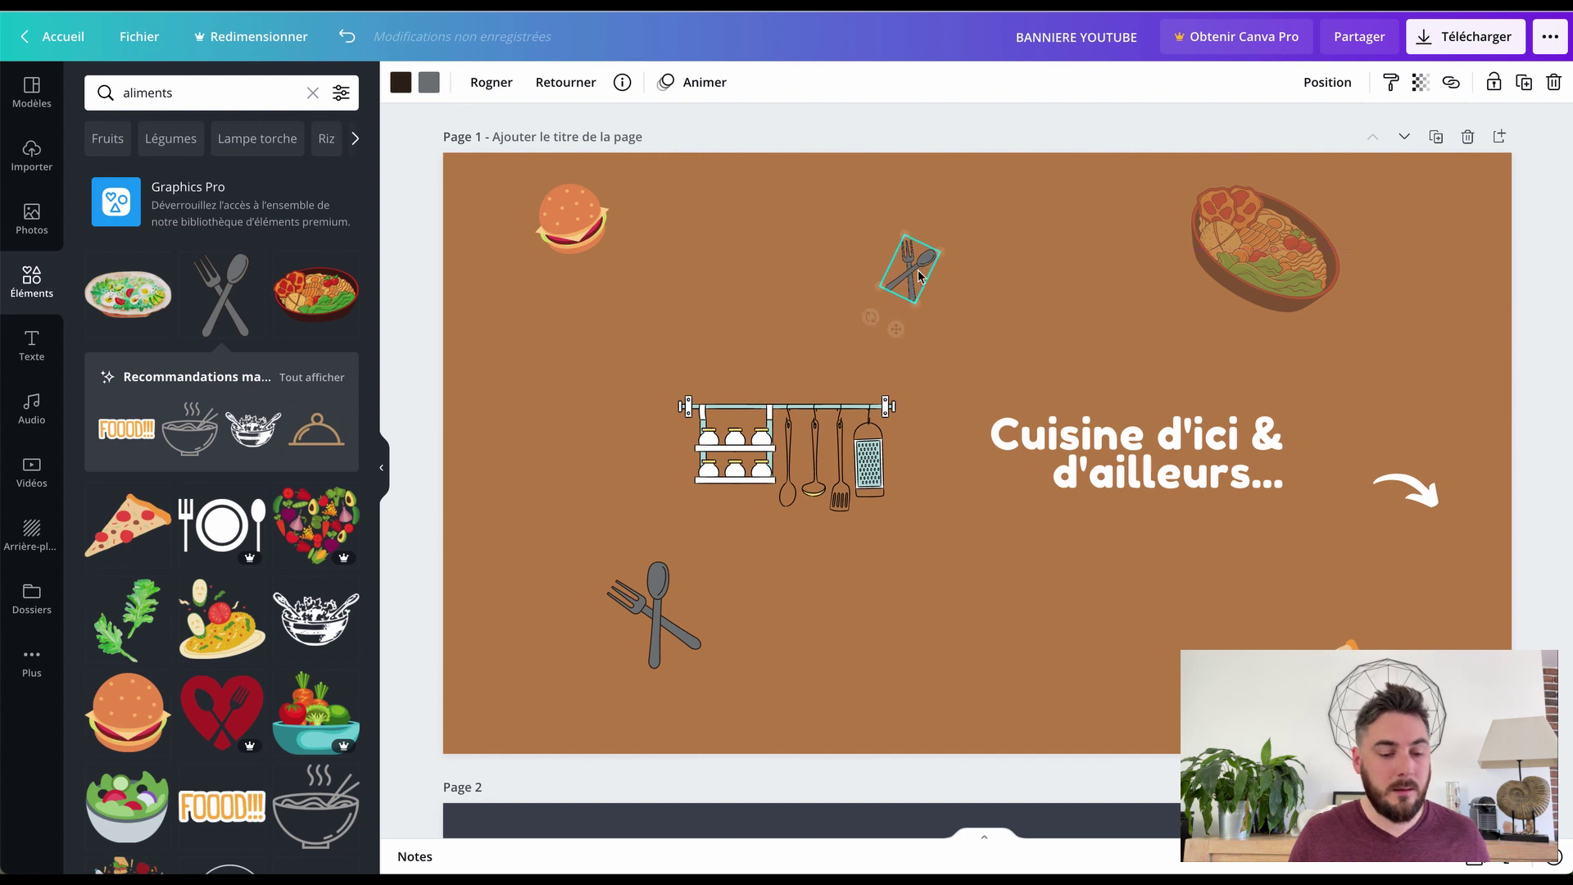
Insert the pasta dish with eggs and tomato, scaled down and slightly tilted, at the bottom centre of the banner.
click(211, 638)
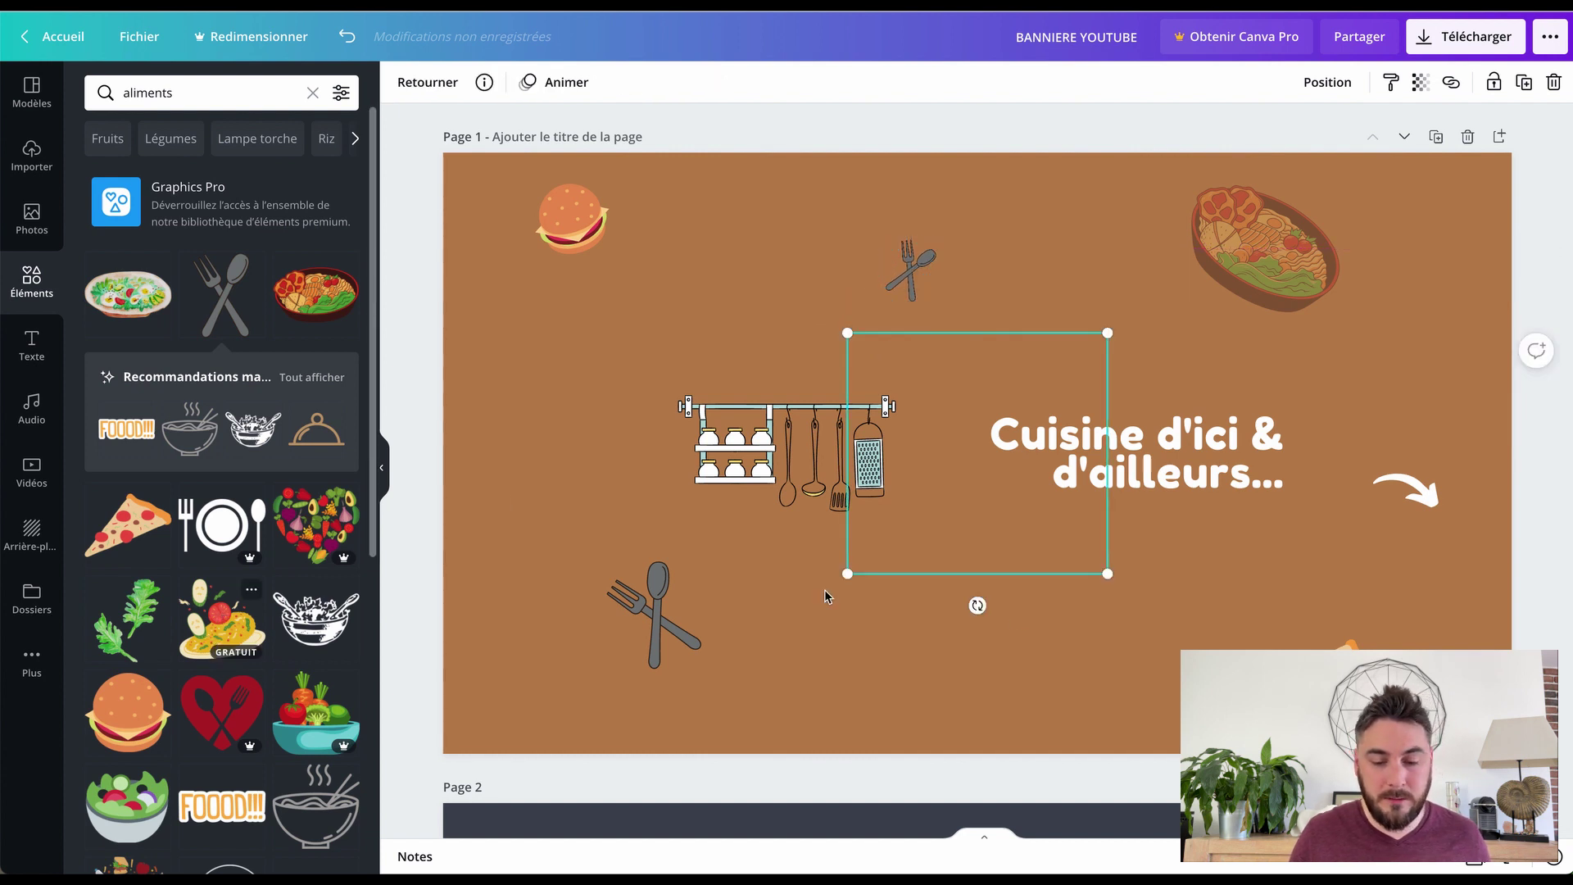
drag(1016, 417, 978, 663)
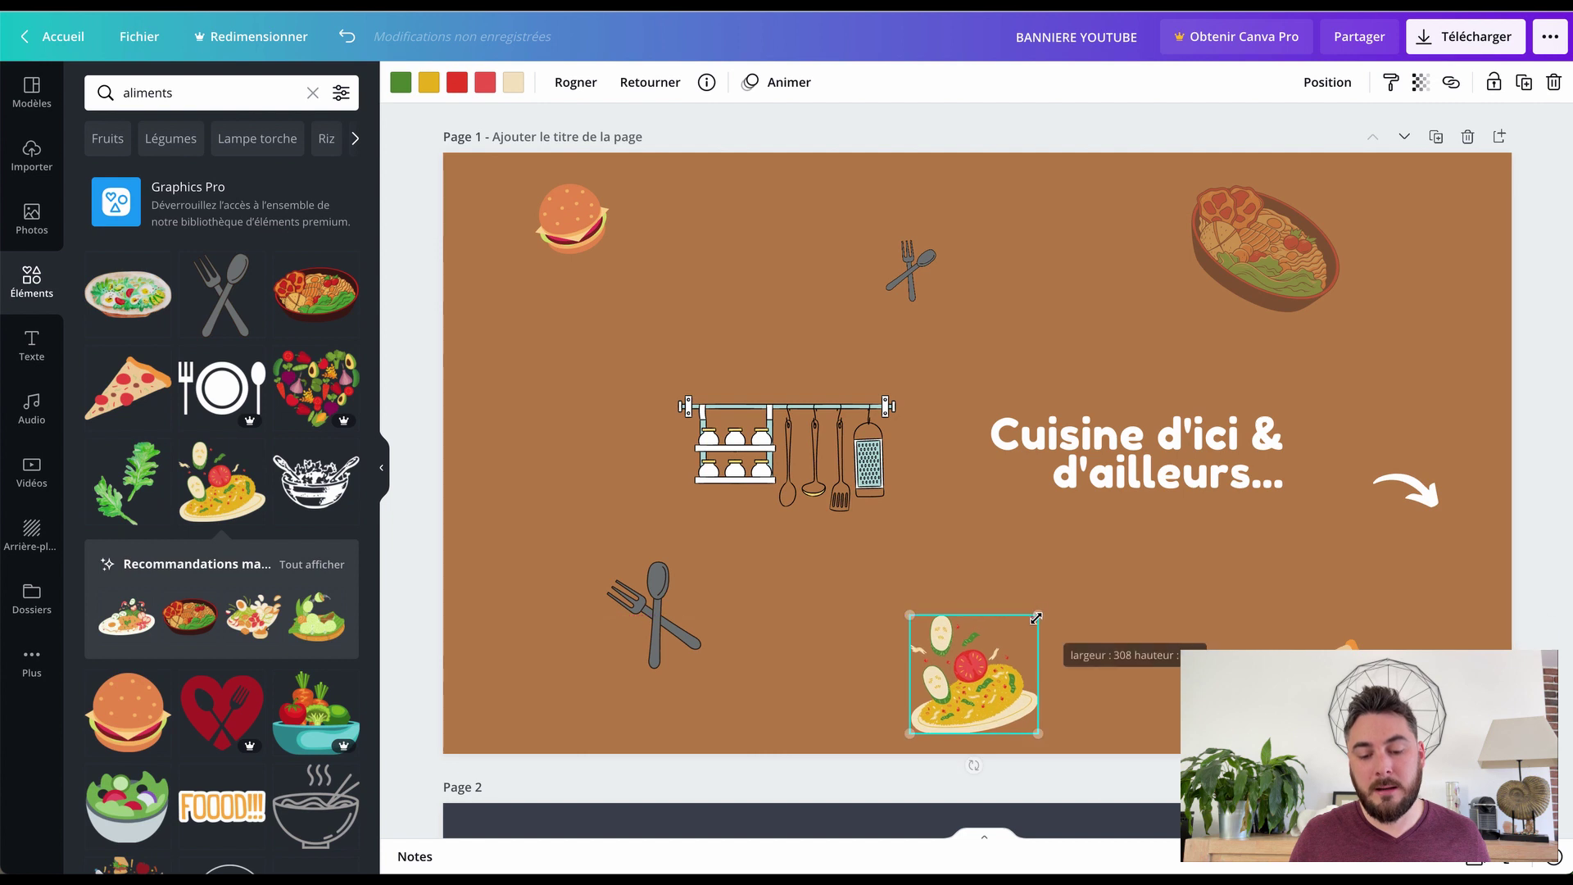
drag(970, 765, 983, 759)
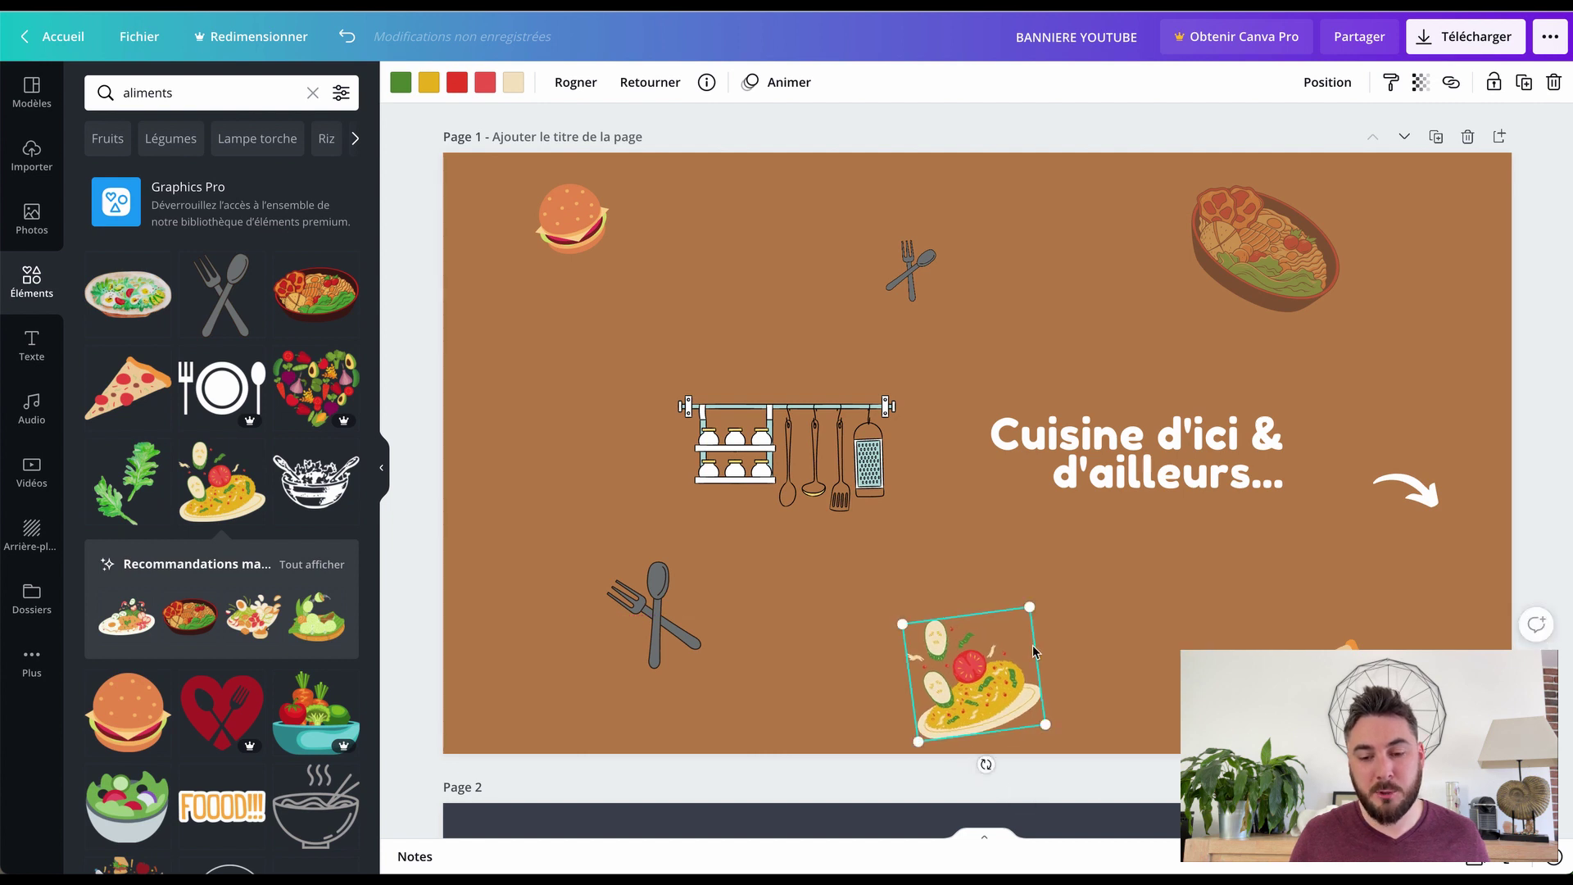
drag(992, 672, 985, 663)
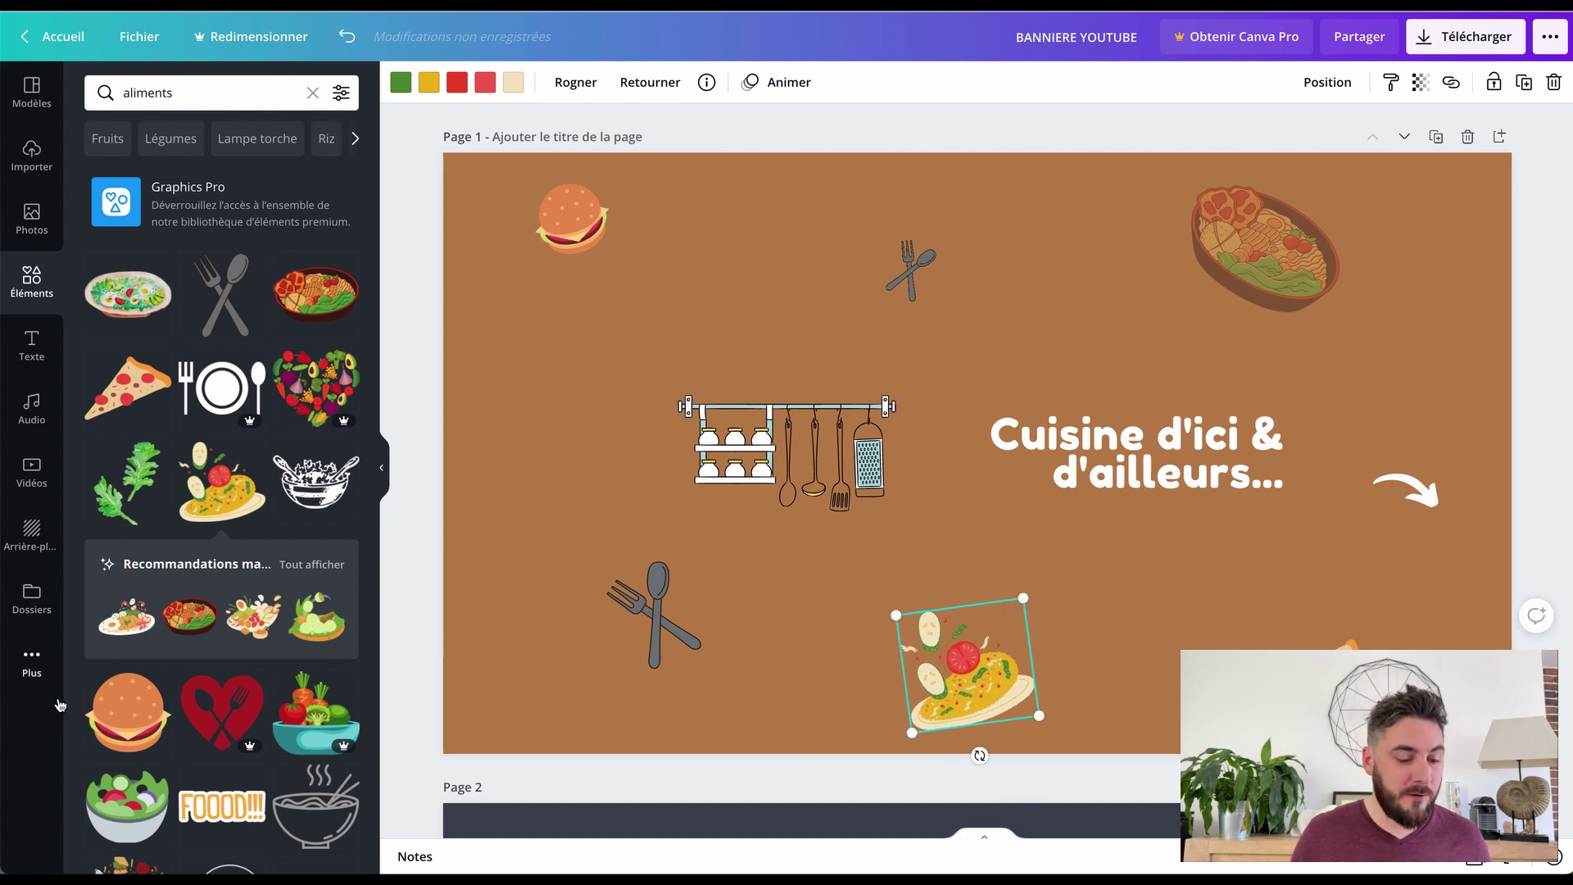
Insert the red apple from the food results and move it left of the kitchen shelf graphic, keeping the heading in place.
scroll(105, 798, down, 1)
scroll(105, 799, down, 2)
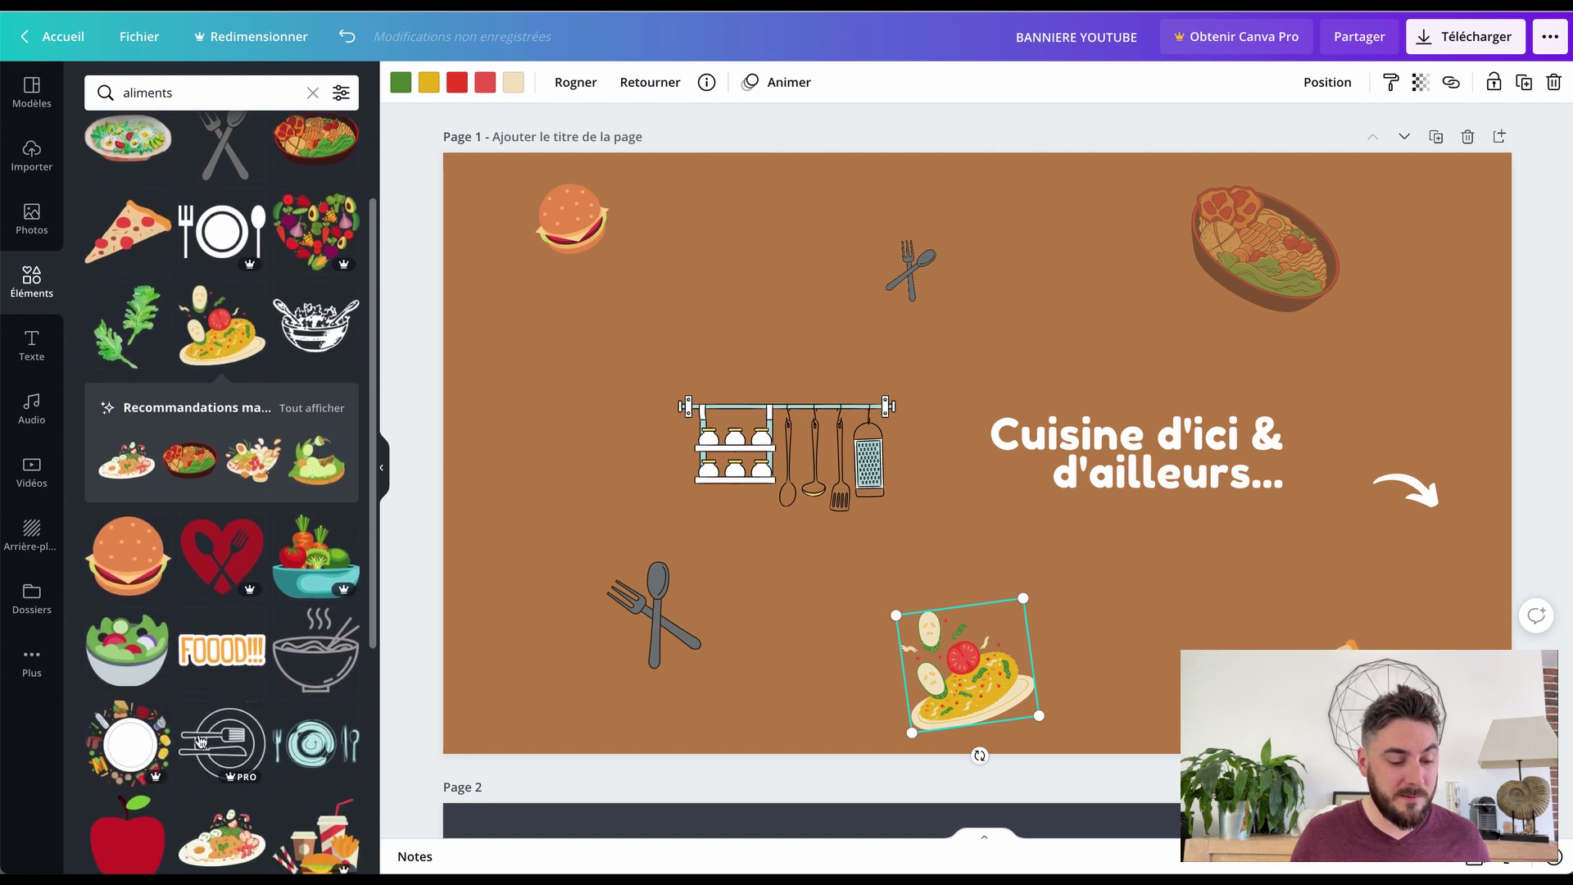
scroll(123, 707, down, 1)
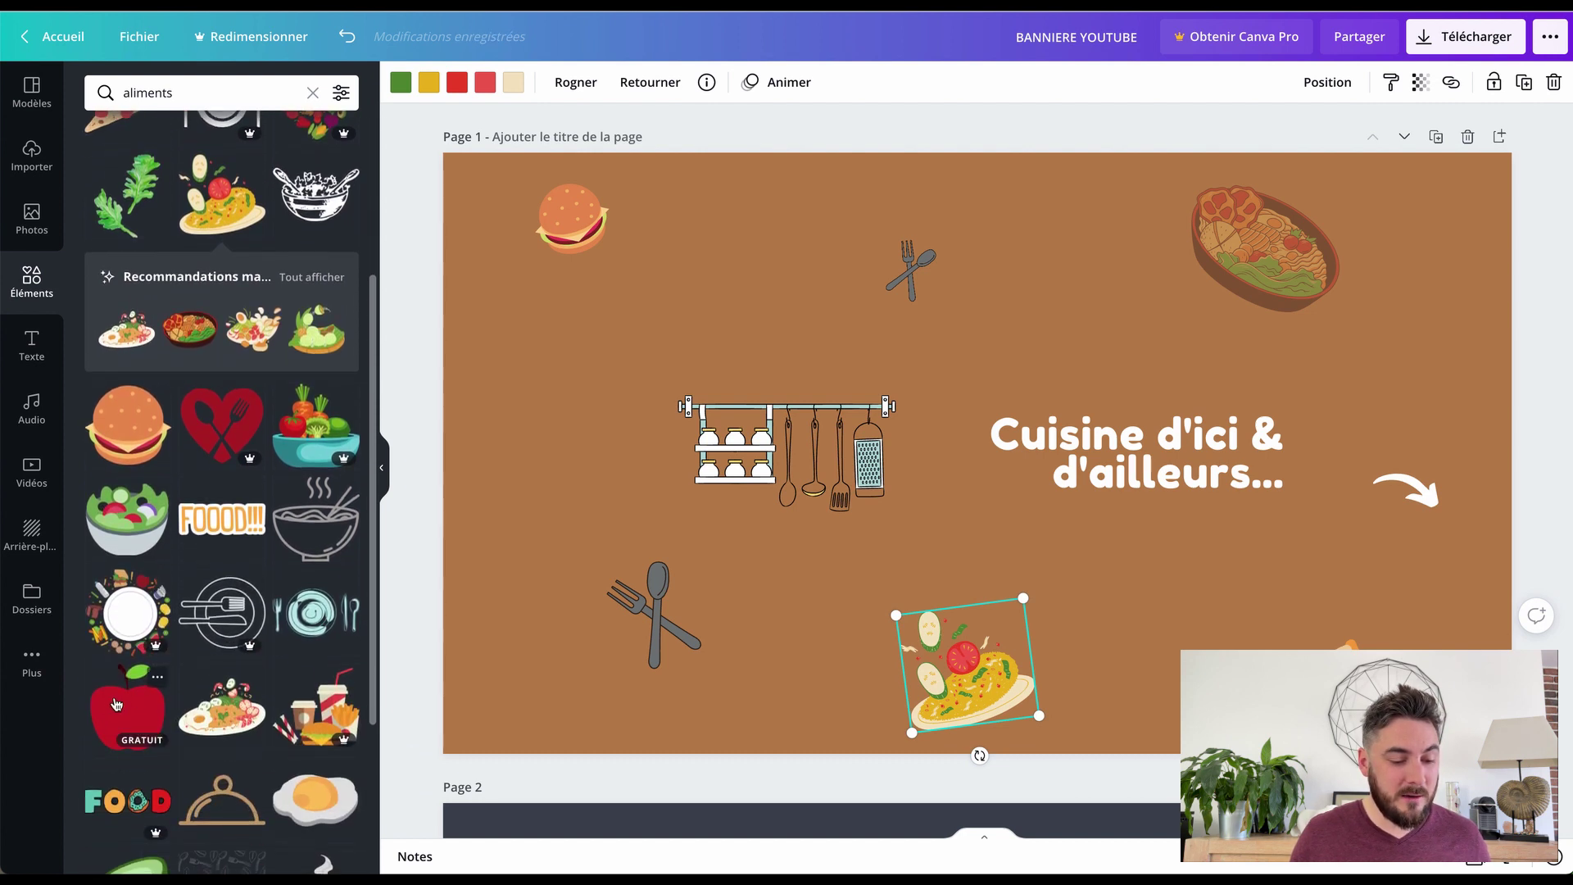
click(113, 706)
drag(1010, 477, 622, 420)
key(ctrl+z)
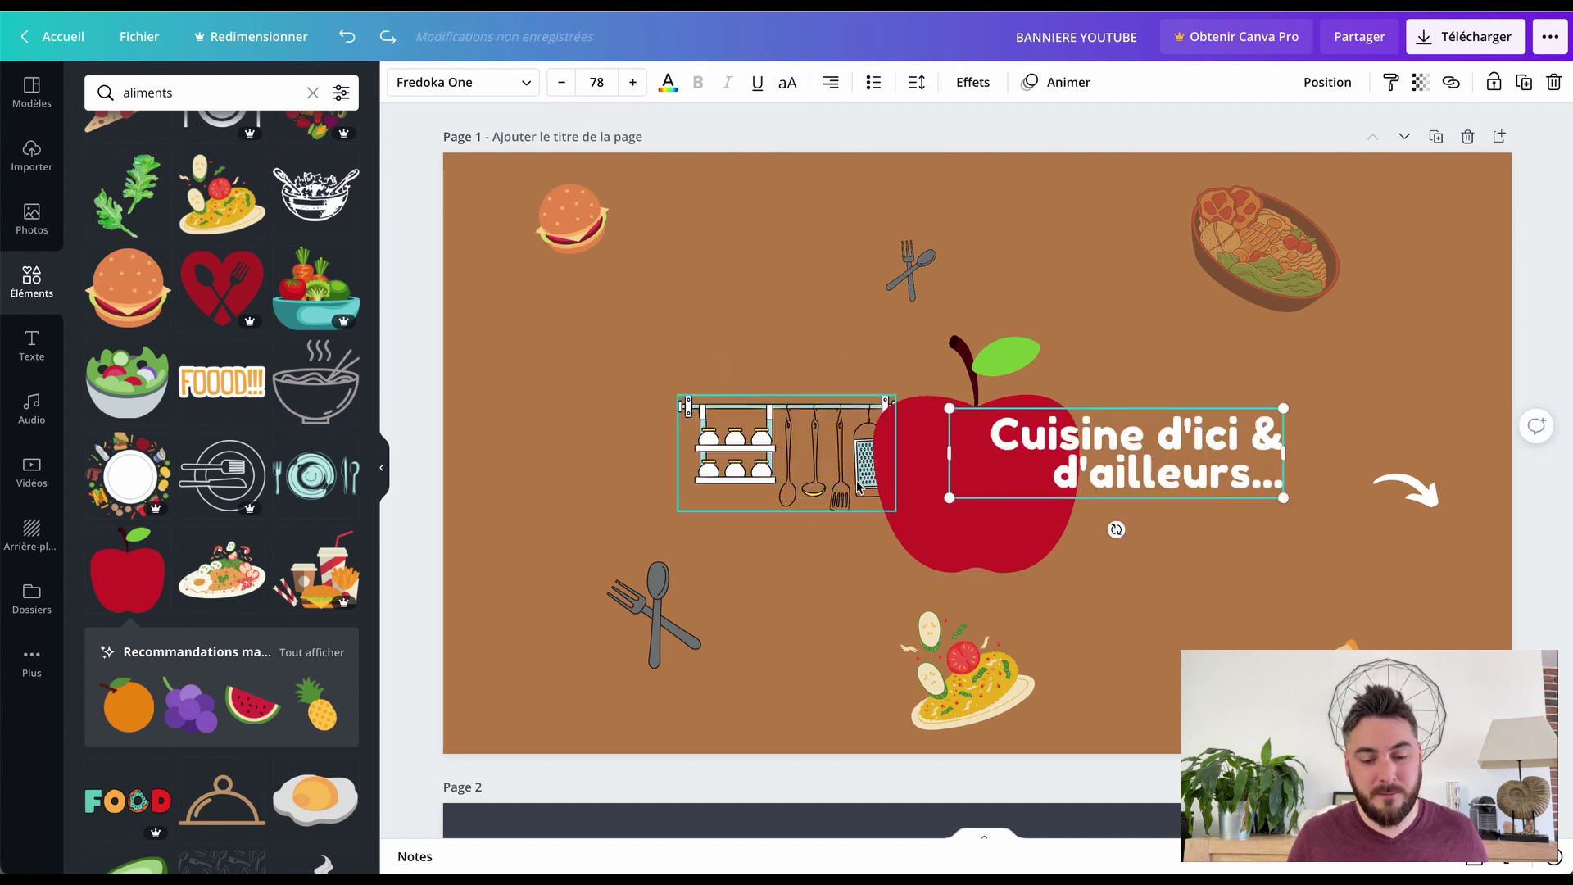
click(922, 496)
drag(798, 485, 506, 429)
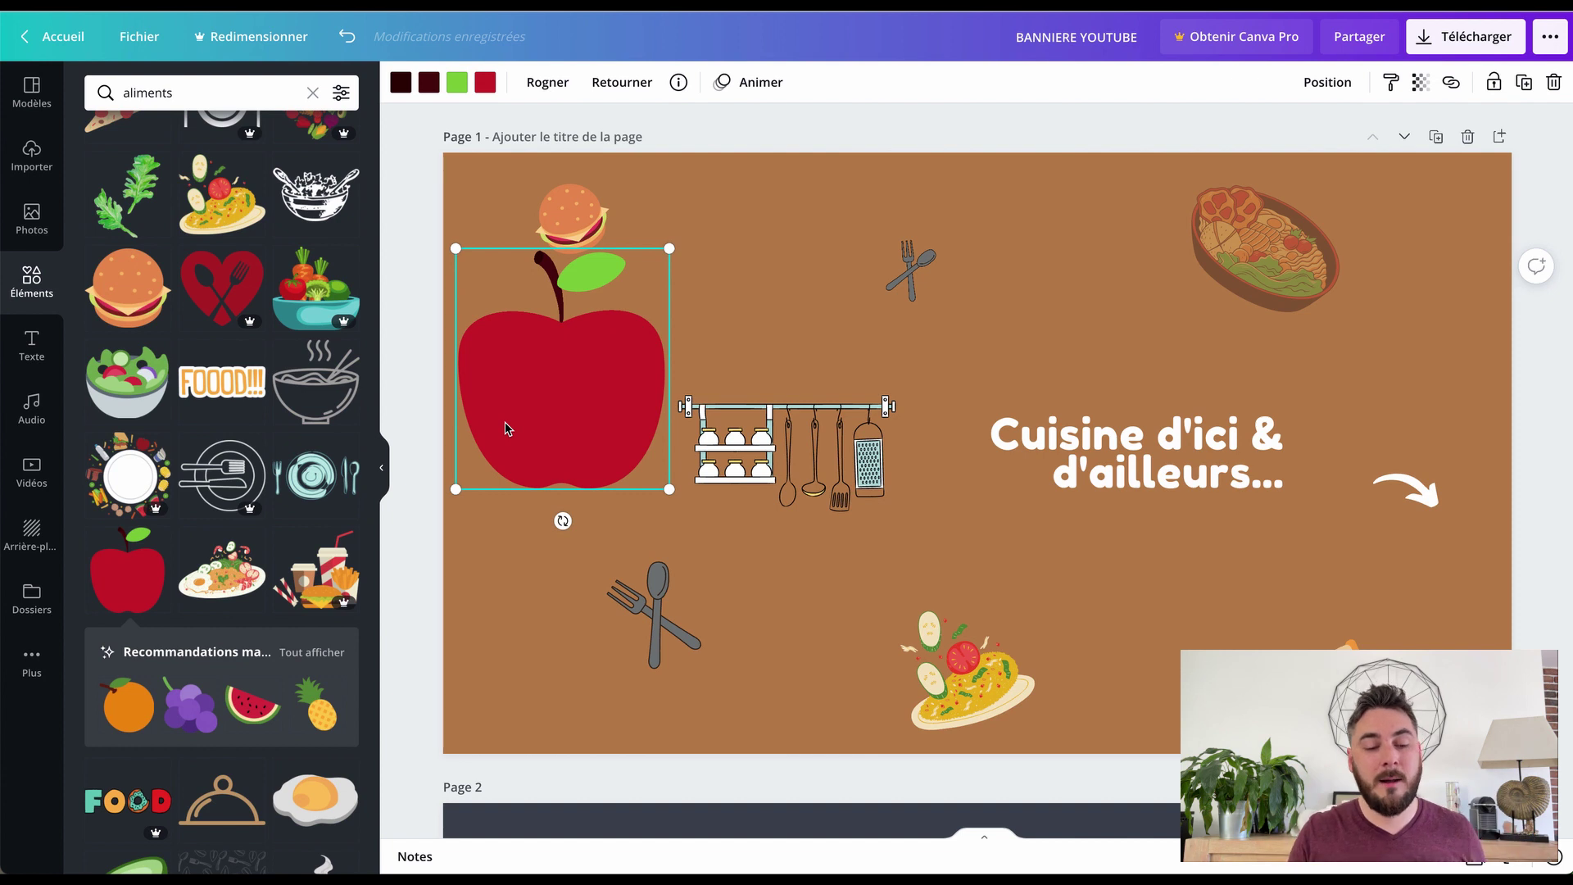
Scale the red apple down, tilt it clockwise and nudge it closer to the kitchen shelf graphic.
drag(670, 249, 601, 325)
drag(529, 521, 504, 516)
drag(533, 456, 551, 455)
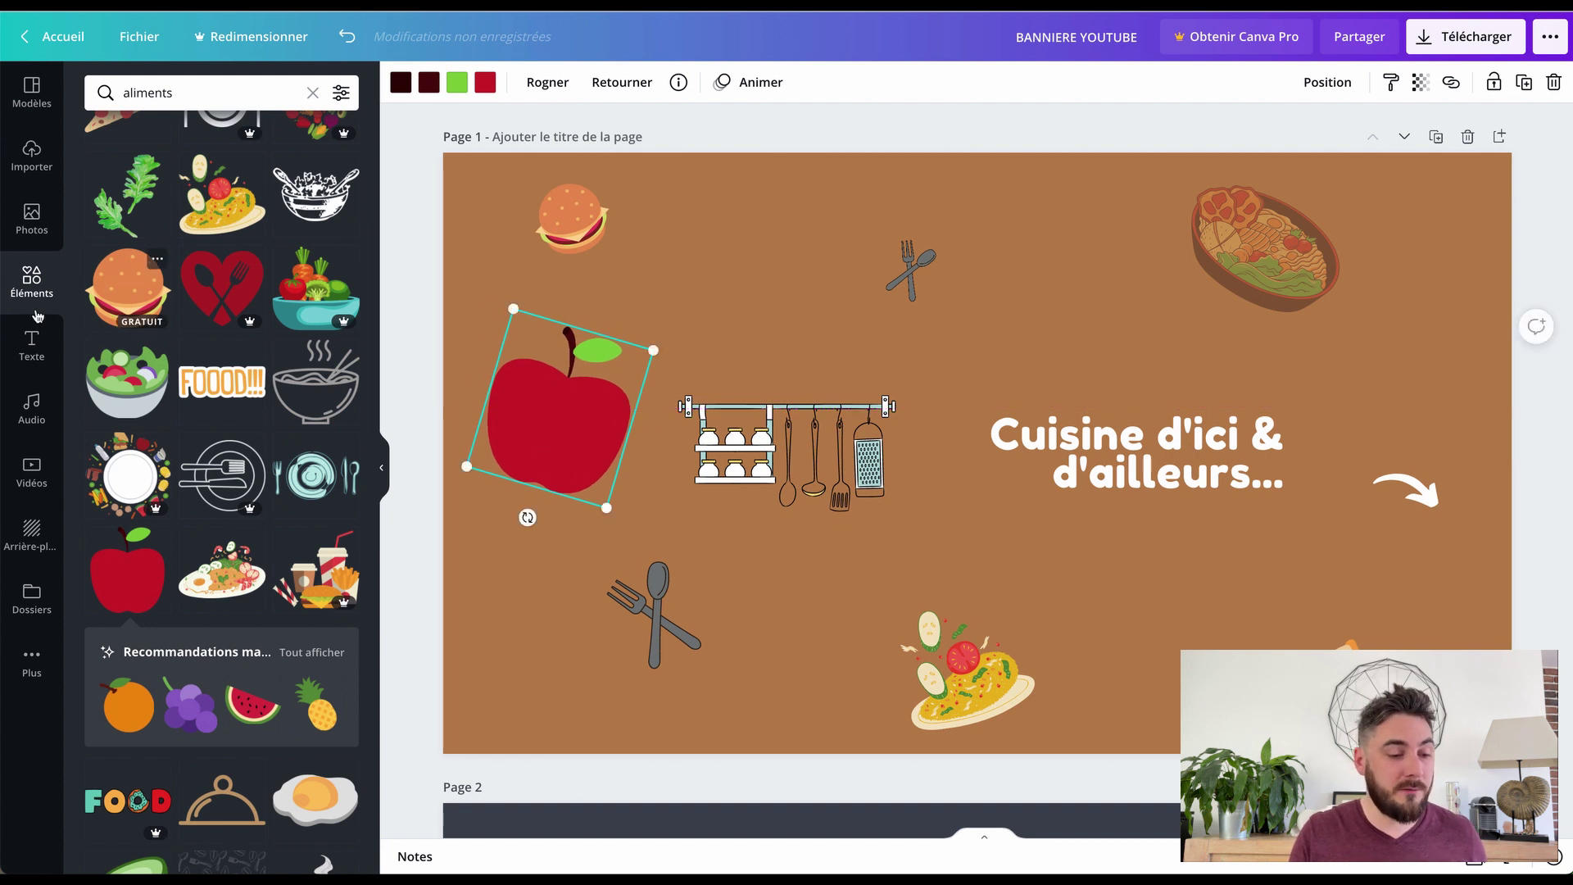
Open the photo library to view the available images.
click(31, 243)
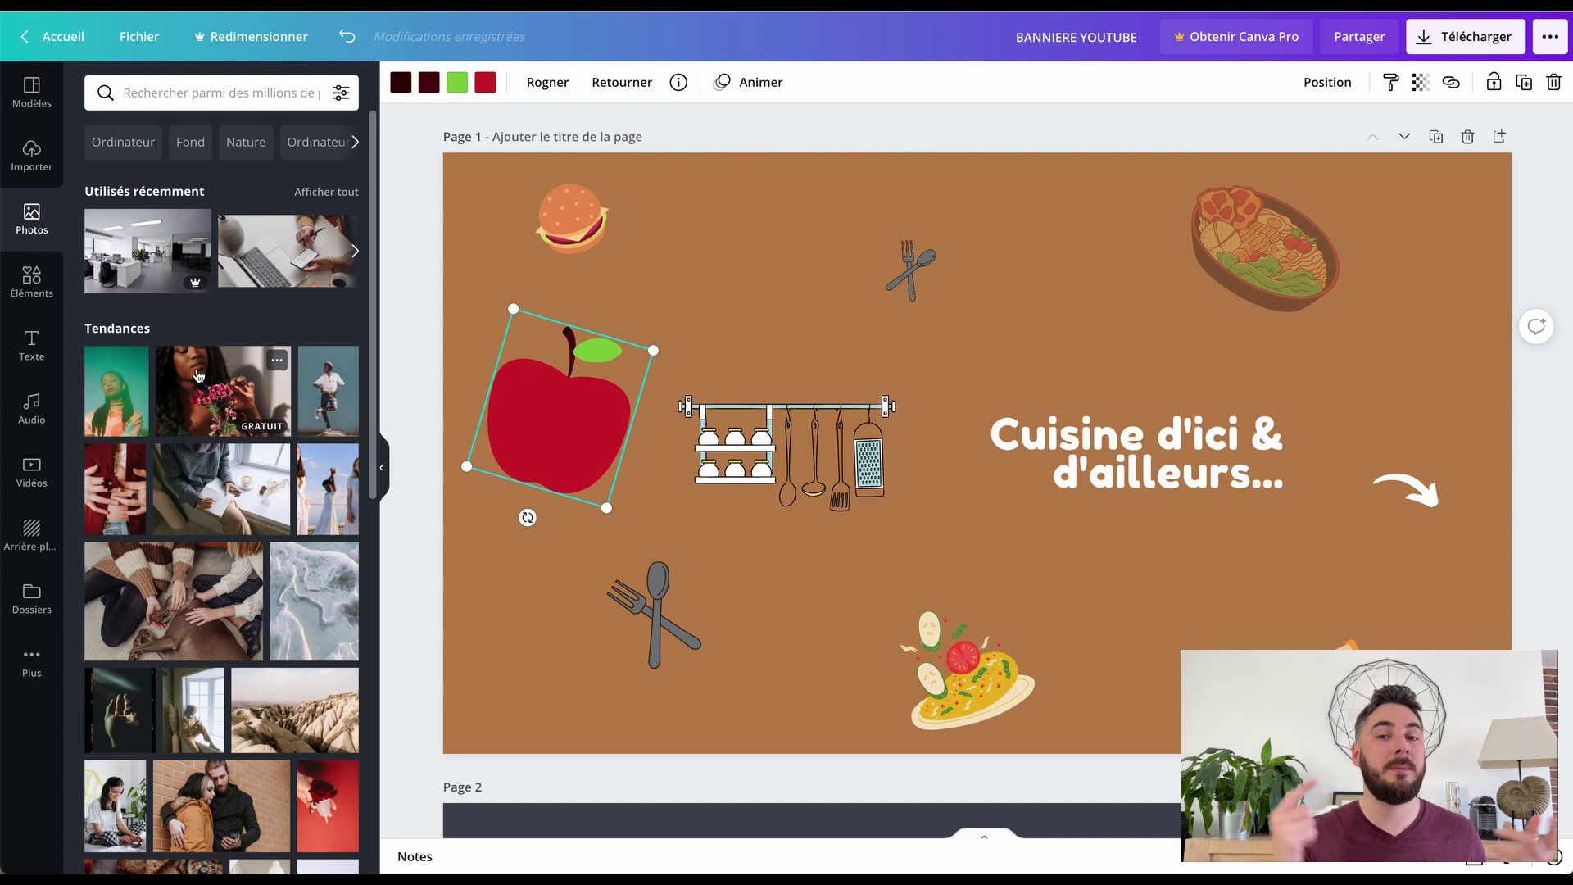
Search the photo library for "cuisine".
scroll(221, 500, down, 1)
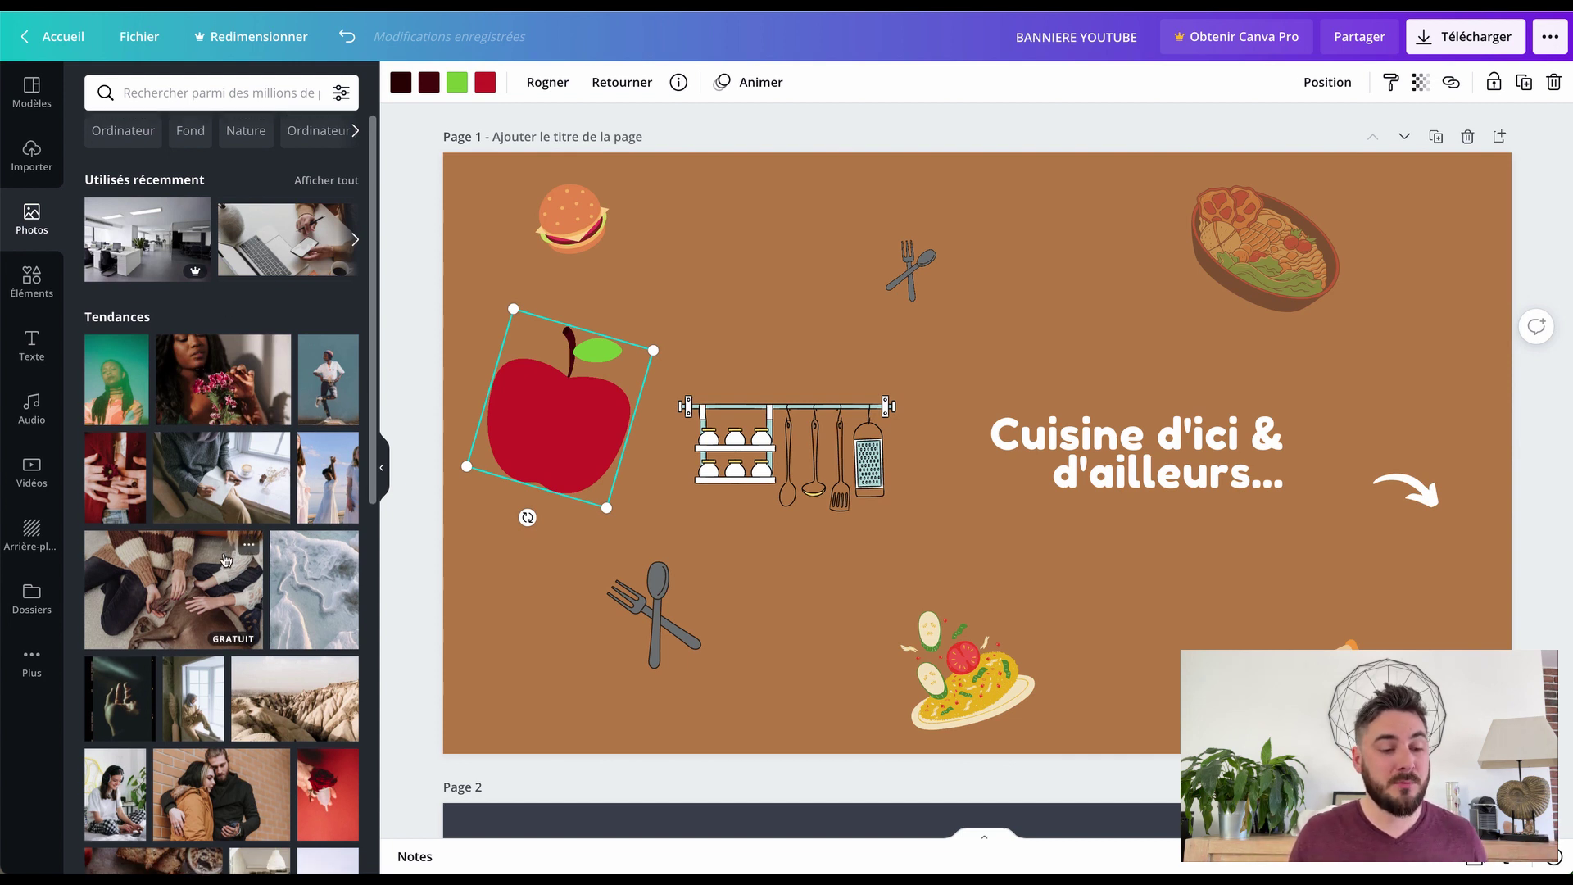
click(132, 93)
text(c)
key(BackSpace)
text(cuisine)
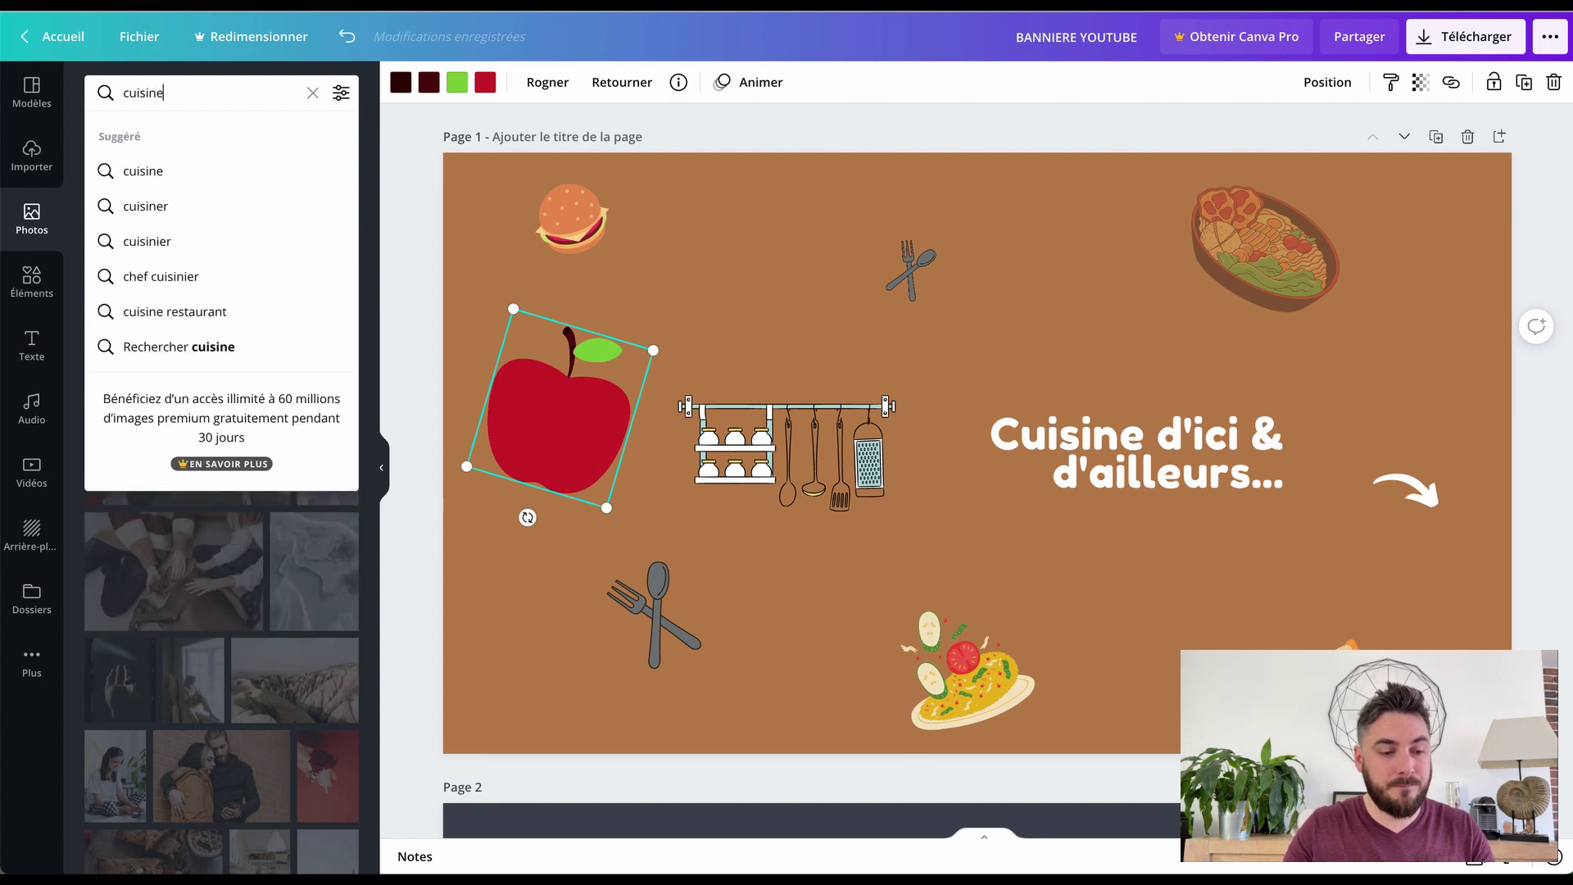
key(Return)
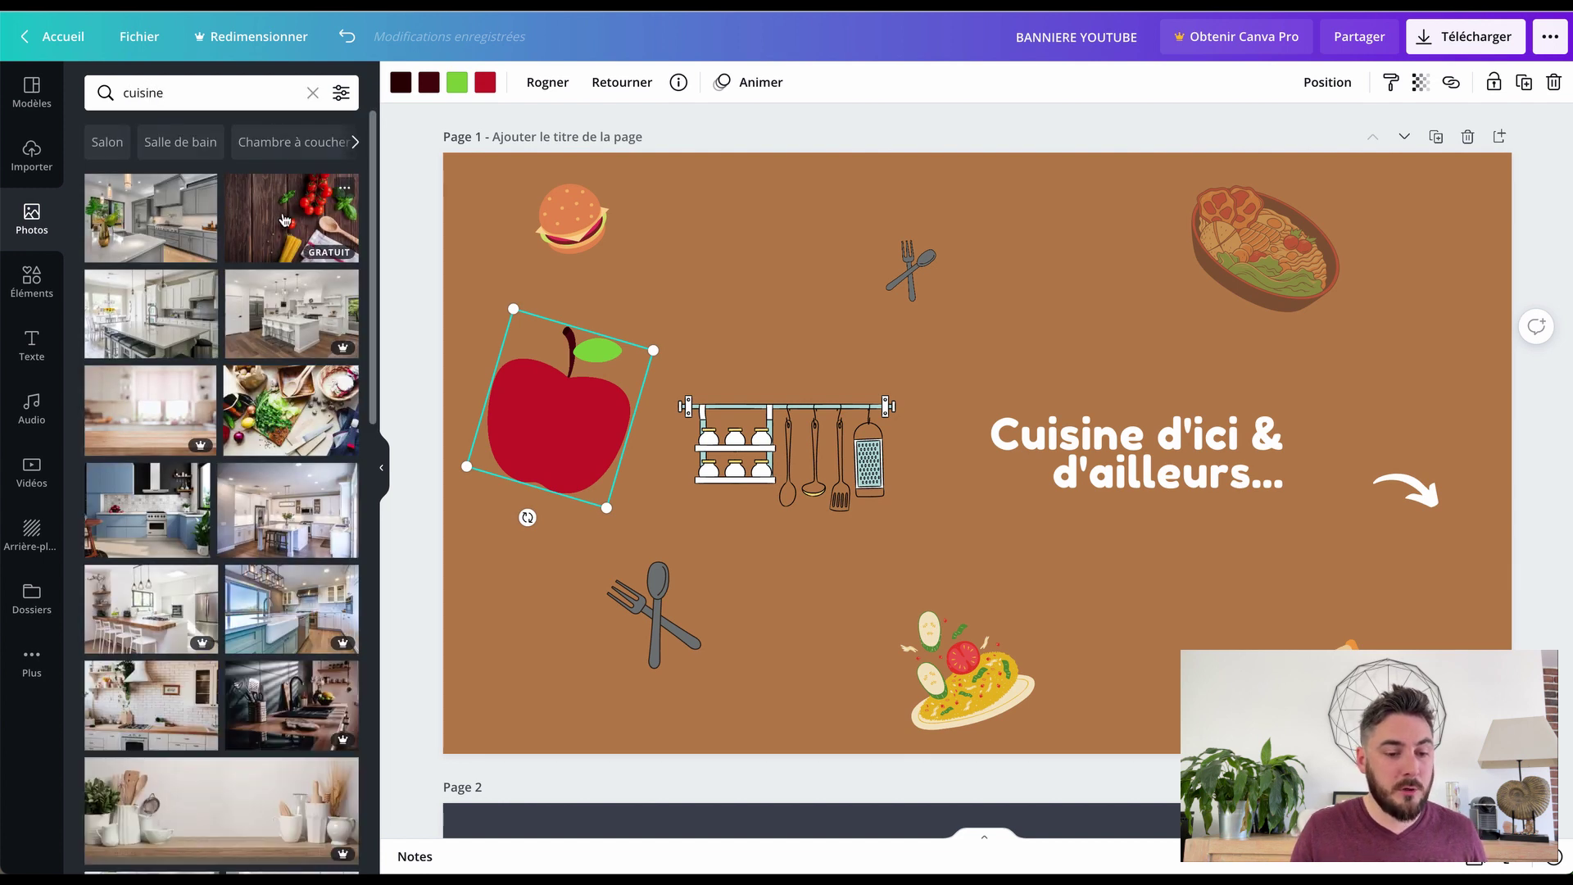
click(283, 220)
drag(1109, 565, 892, 494)
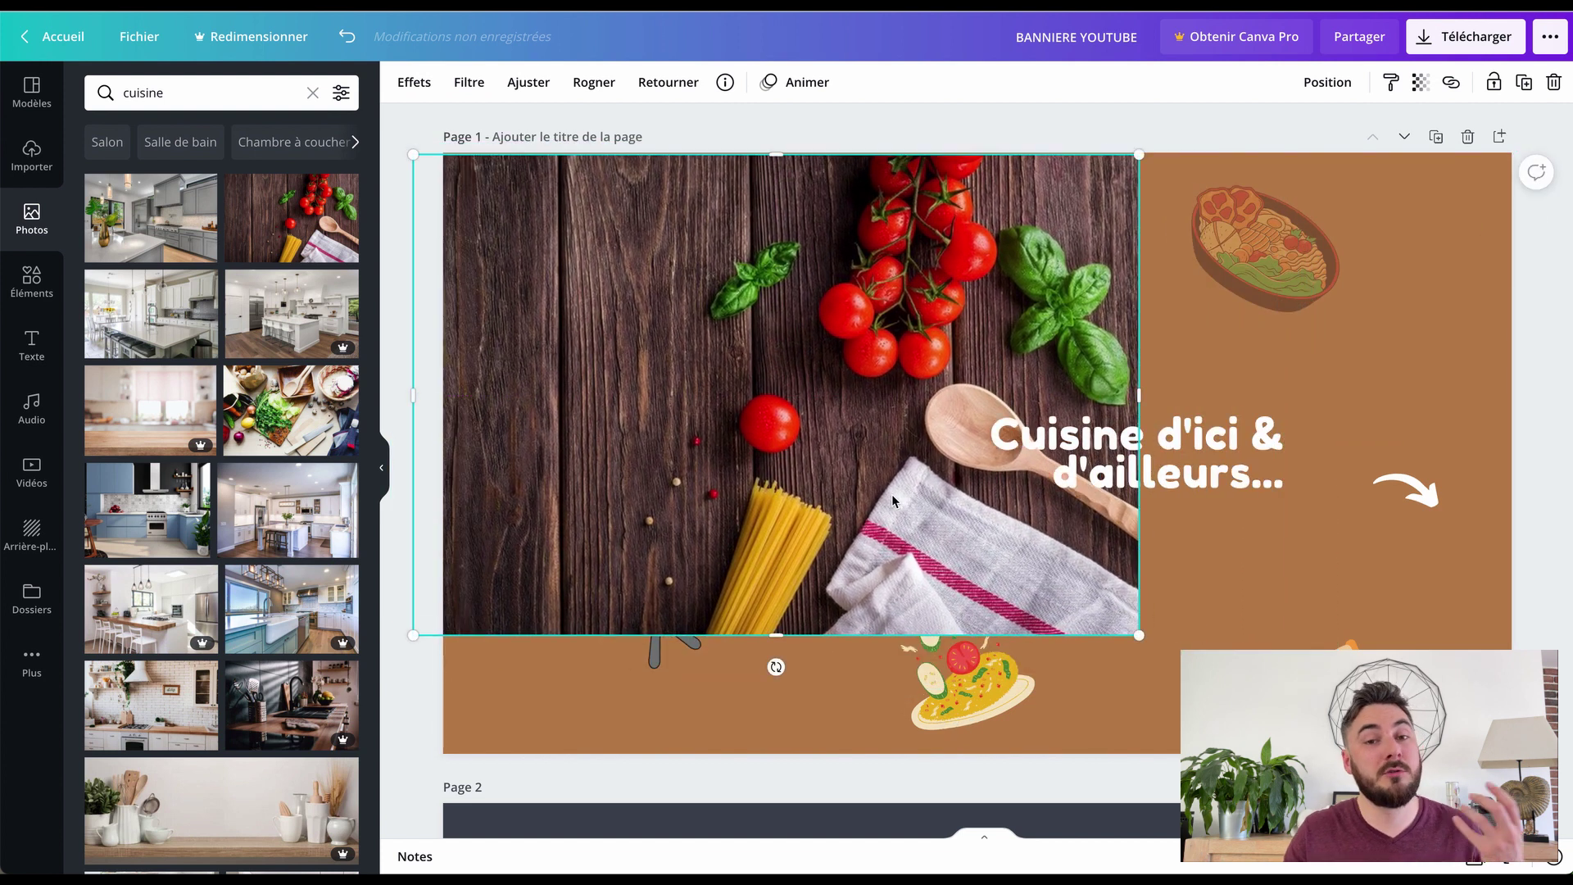
key(Delete)
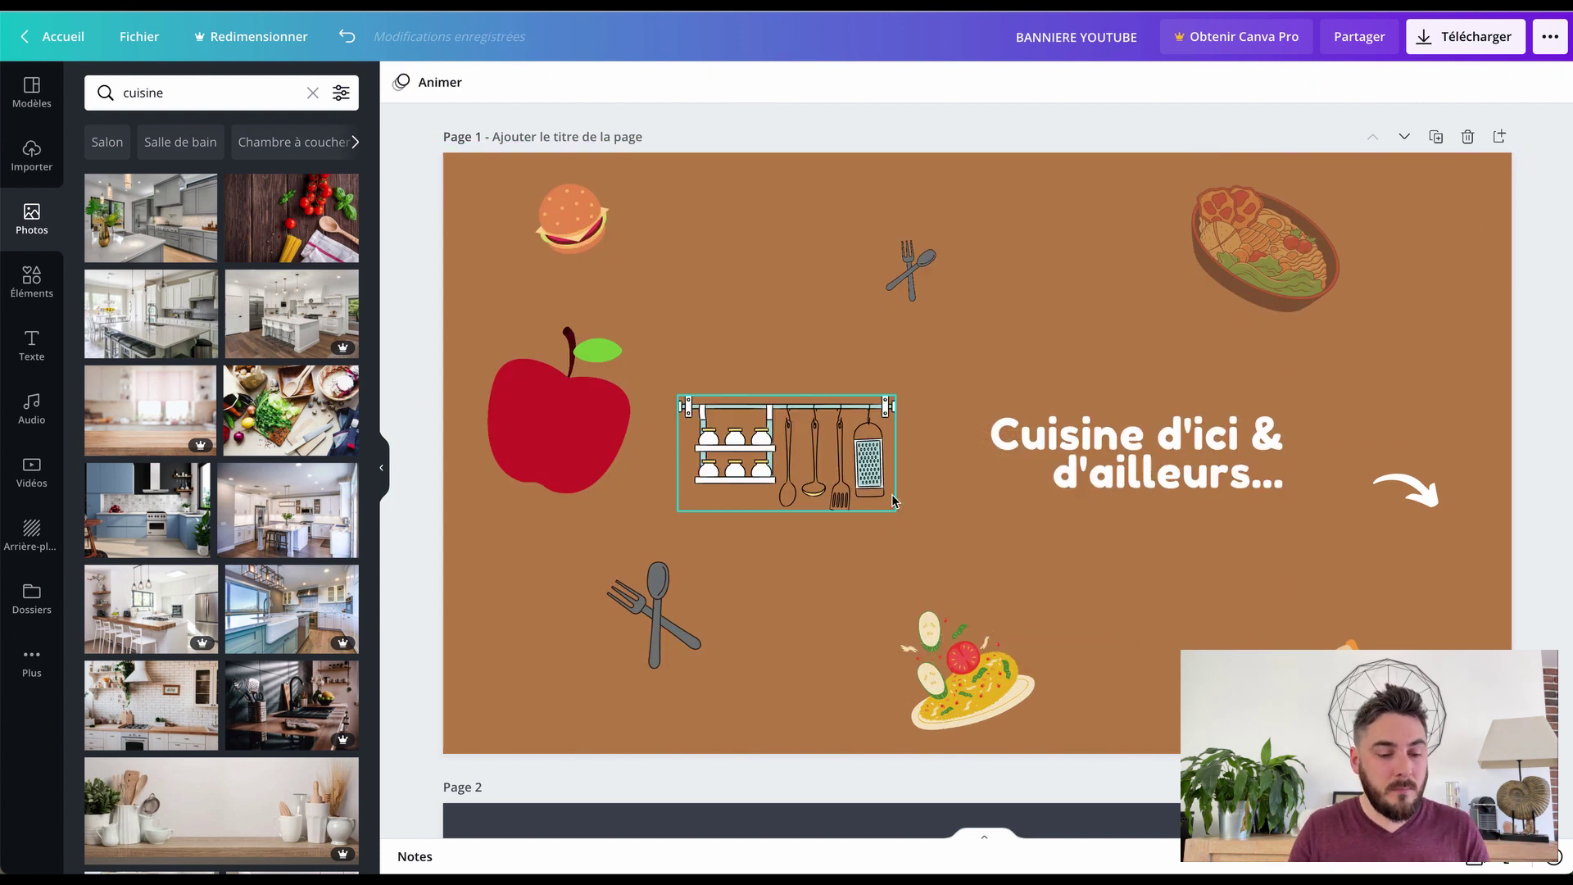
Insert the fried egg from the "aliments" graphics, scaled down and tilted clockwise, above the heading.
click(35, 282)
mouse_move(162, 365)
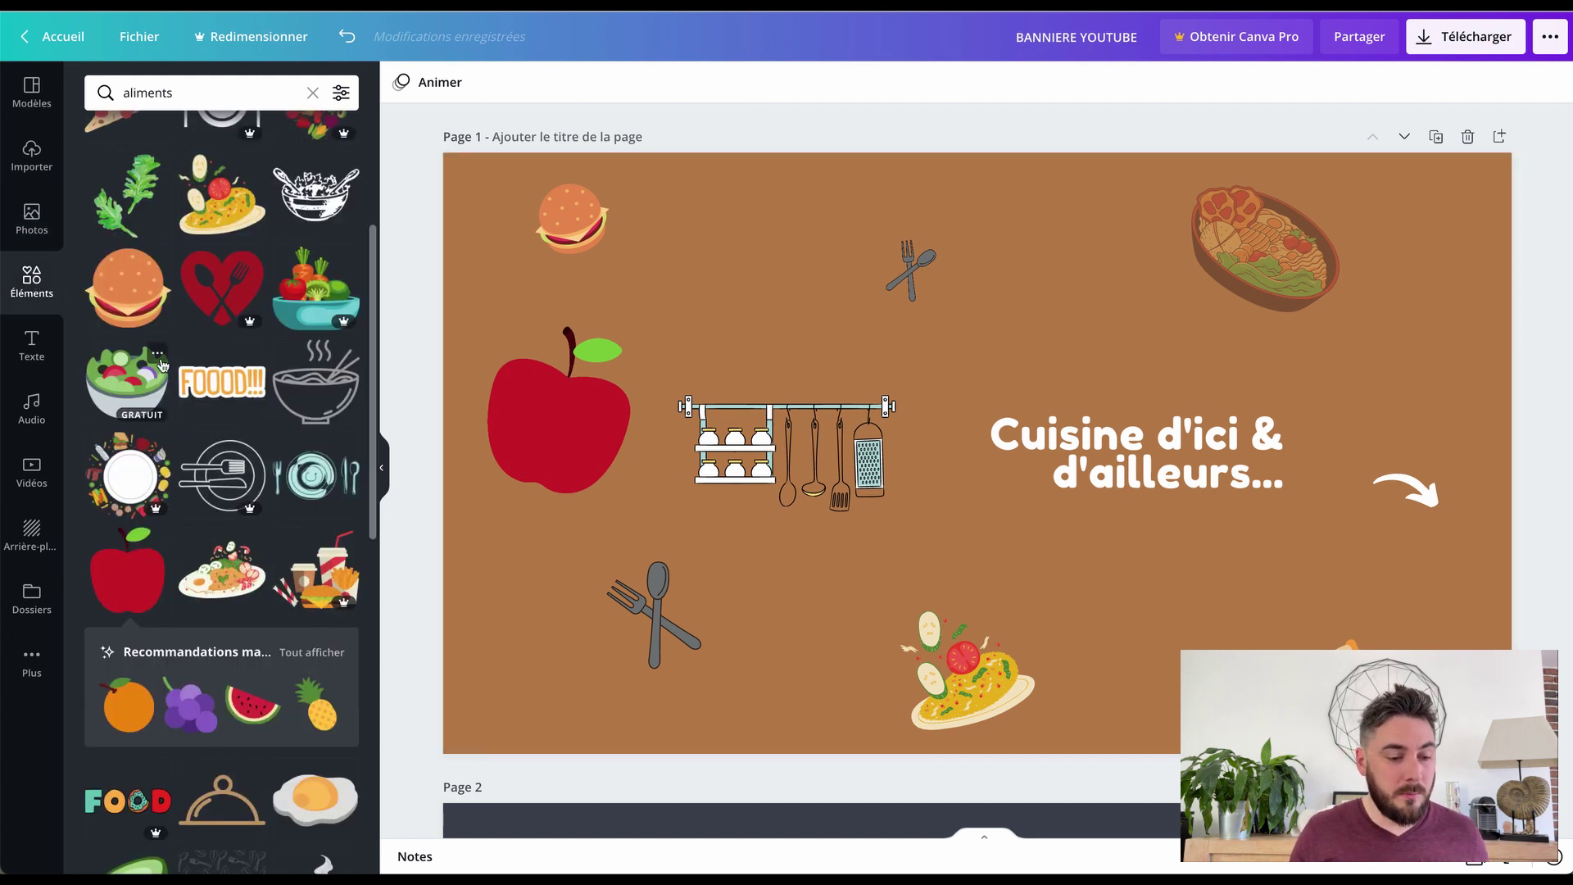
click(217, 395)
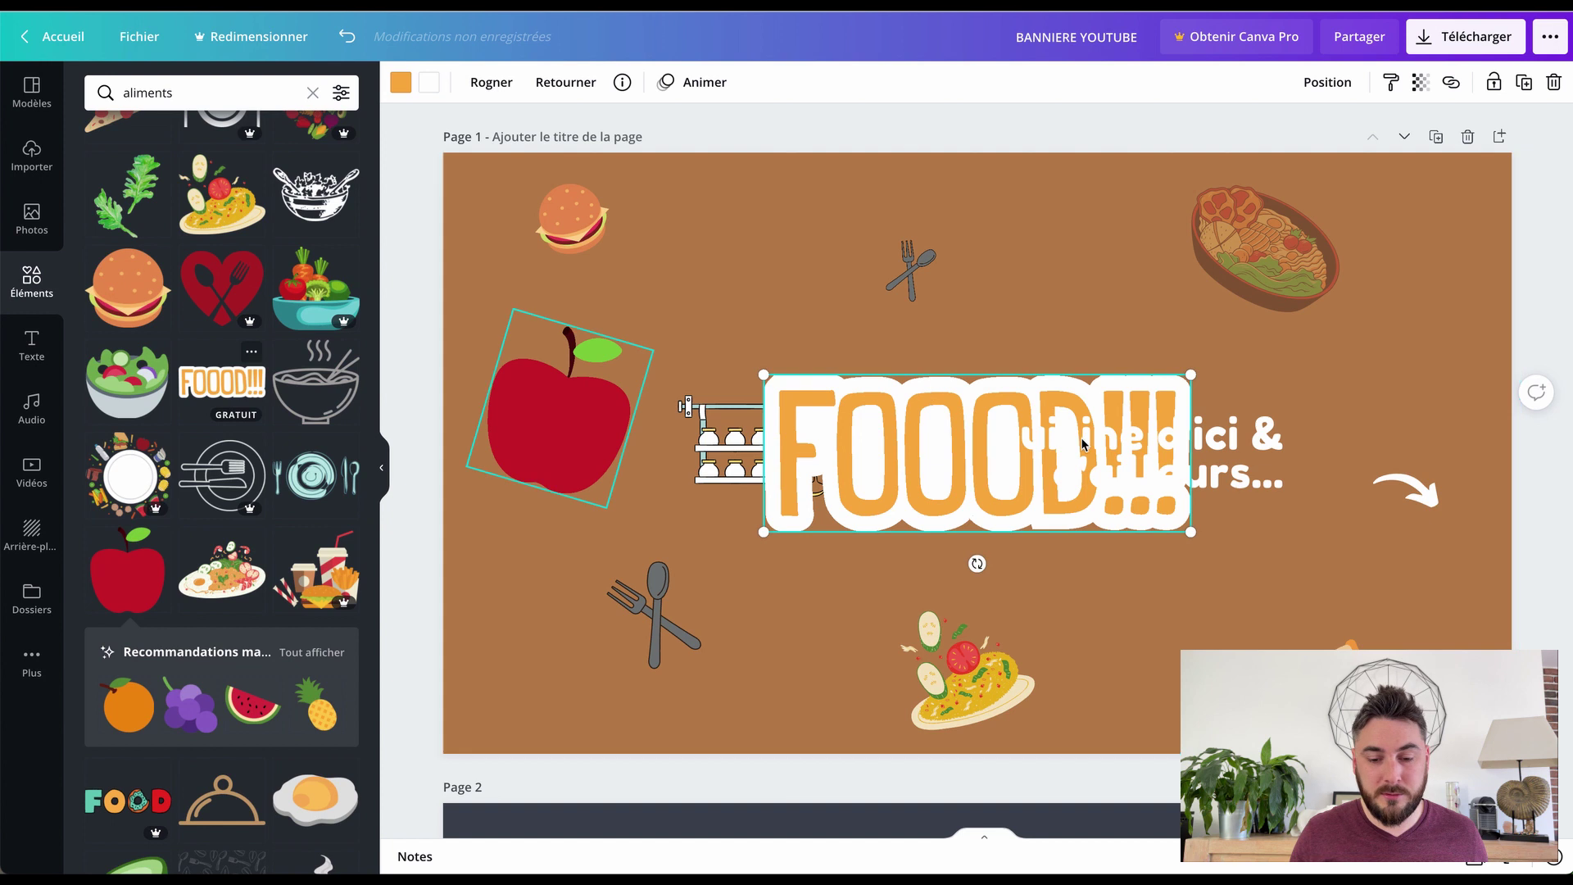
key(Delete)
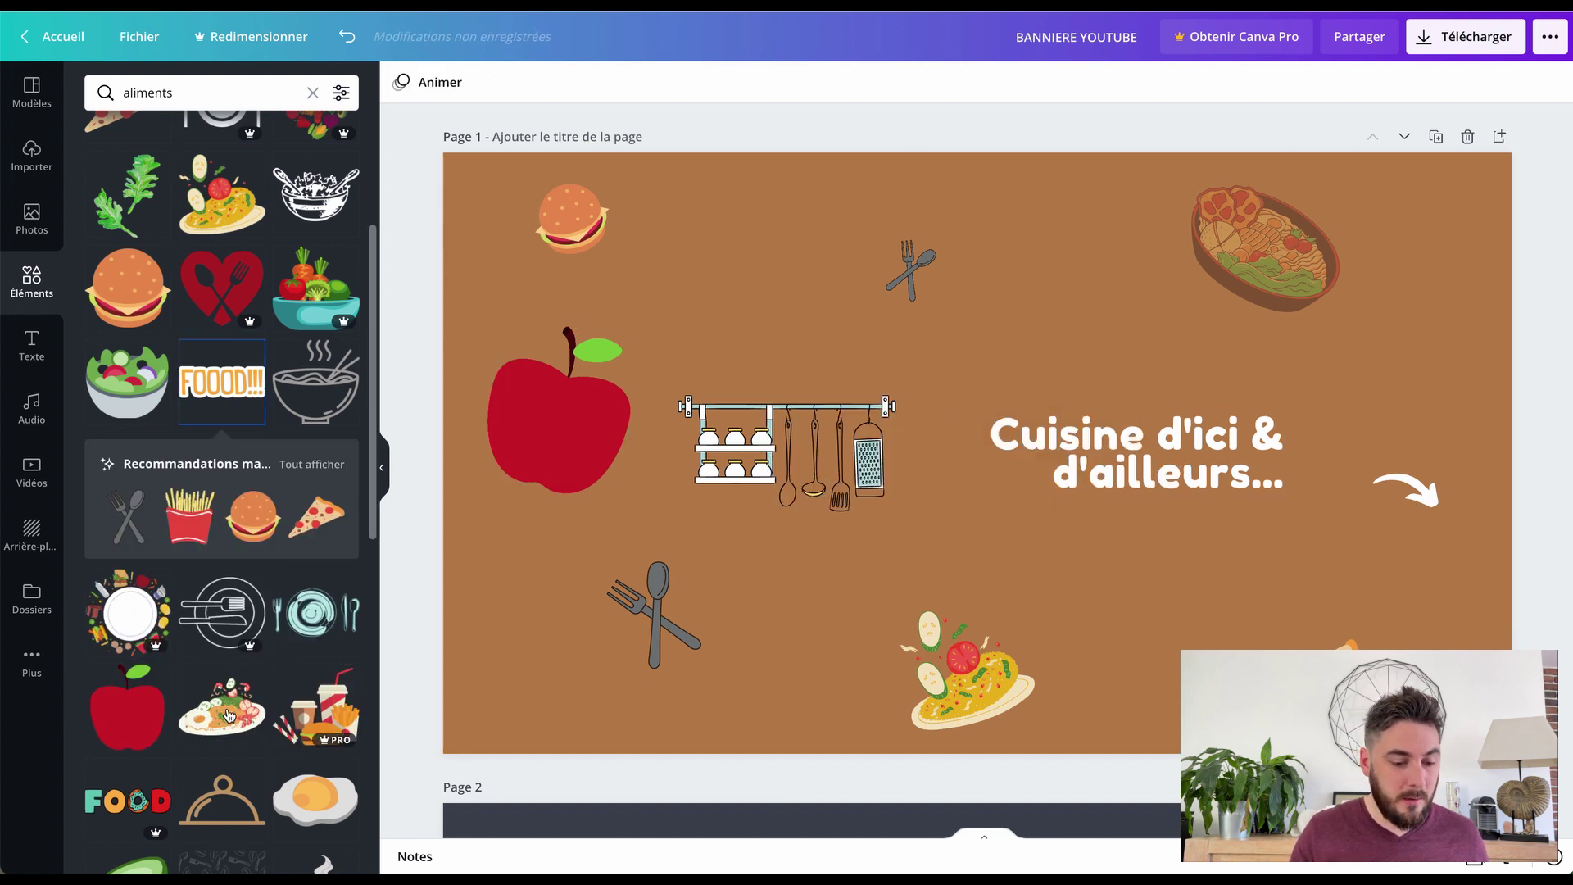
scroll(228, 713, down, 6)
click(335, 341)
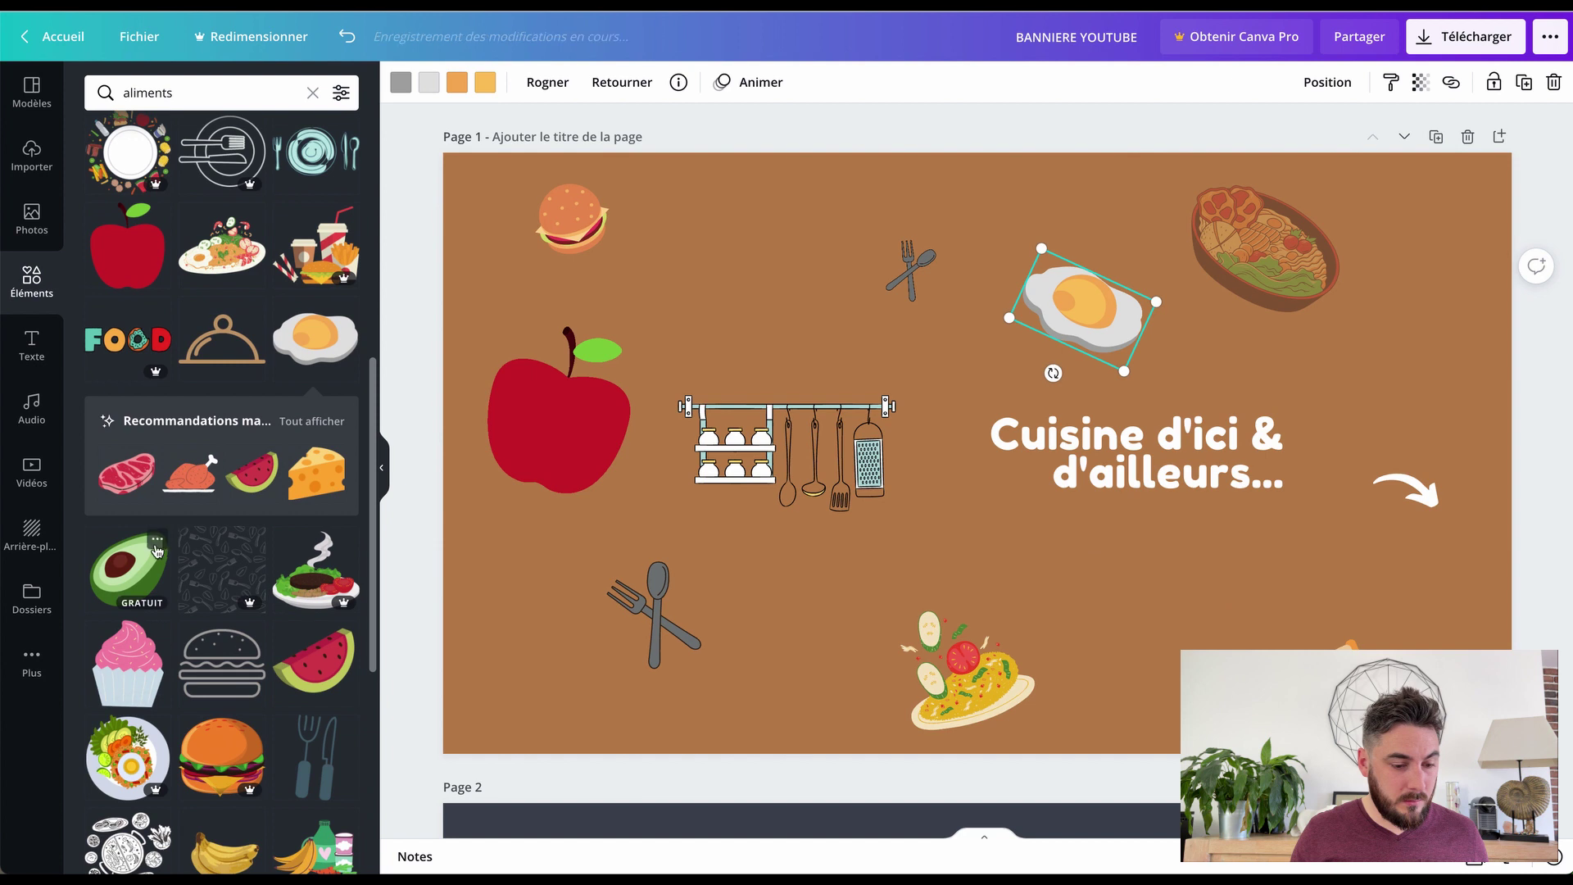
Insert the avocado half, scale it down and place it above the kitchen shelf graphic.
click(138, 569)
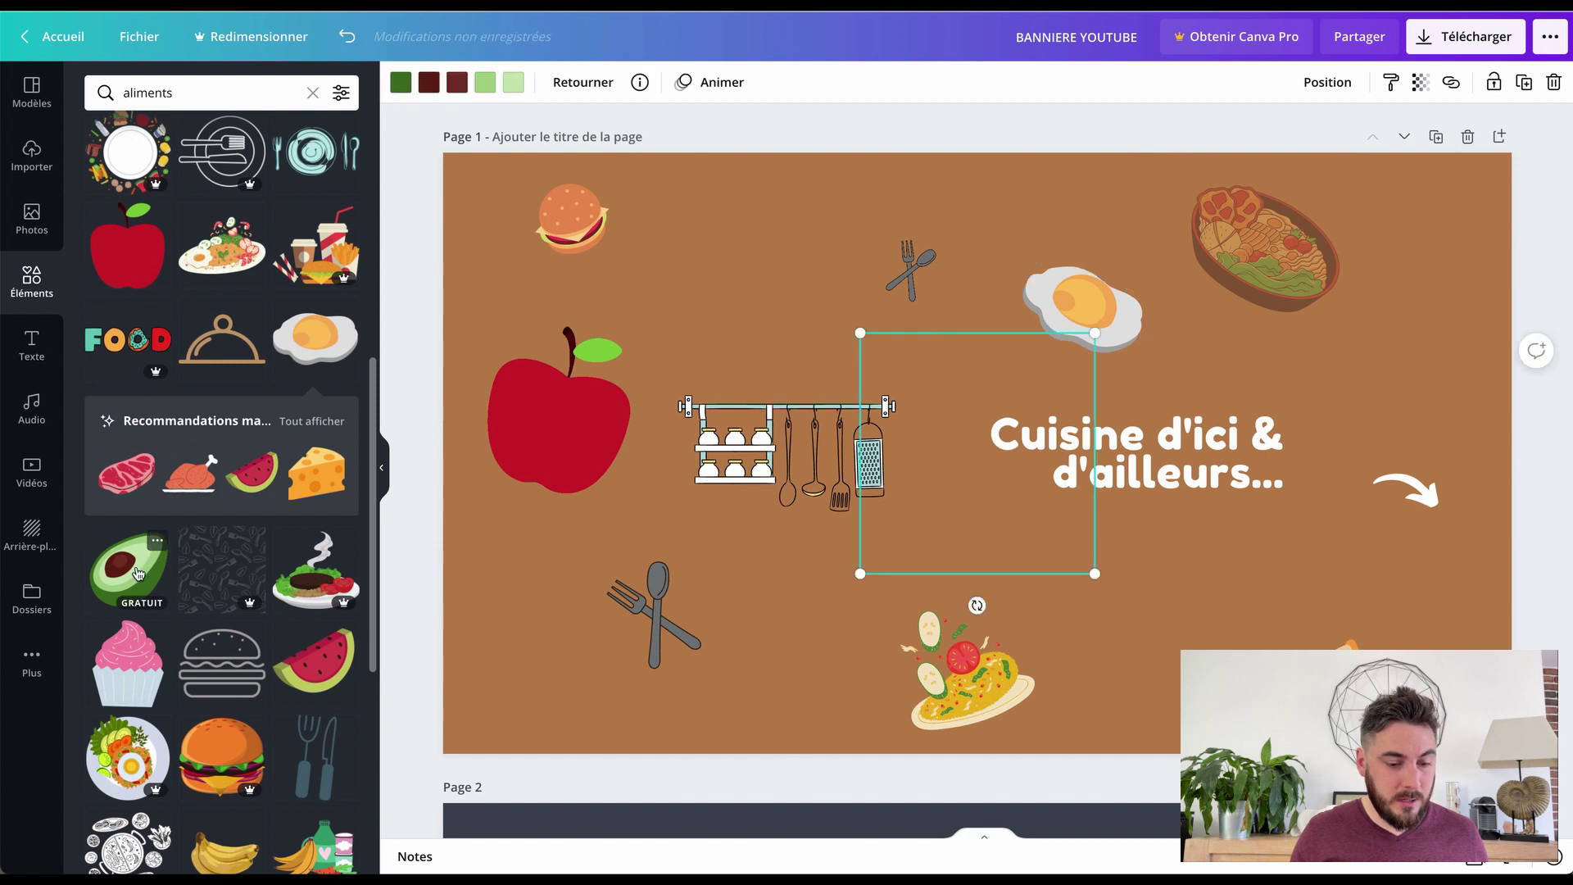
drag(1094, 573, 982, 458)
drag(924, 396, 781, 298)
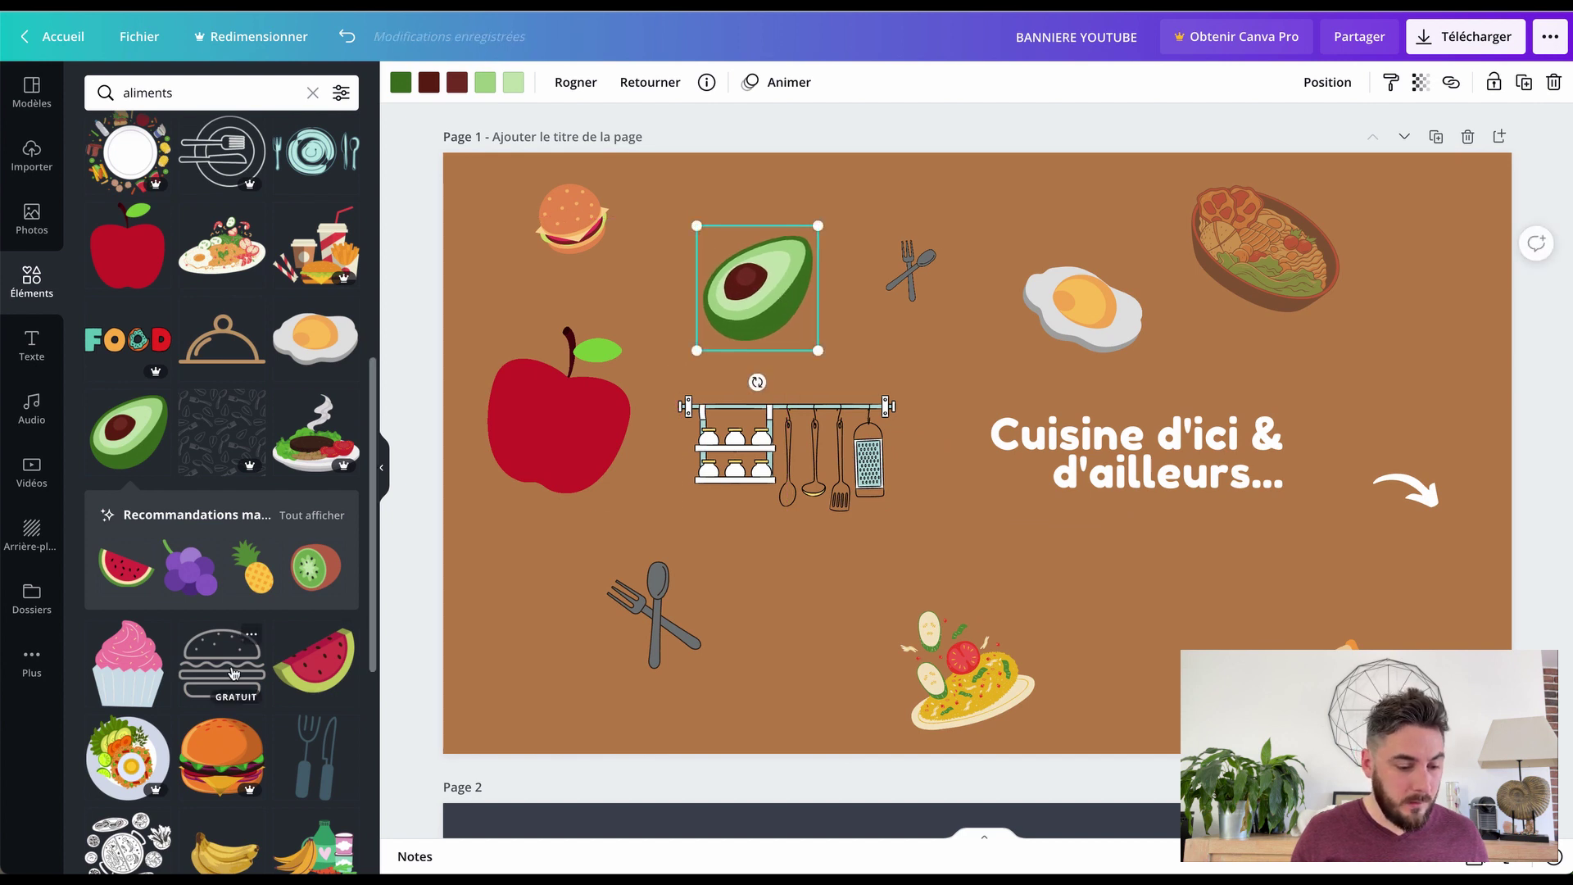
Insert the salad bowl with eggs, scaled down below the heading, and slightly rotate the pizza slice.
scroll(155, 775, down, 3)
scroll(158, 776, down, 2)
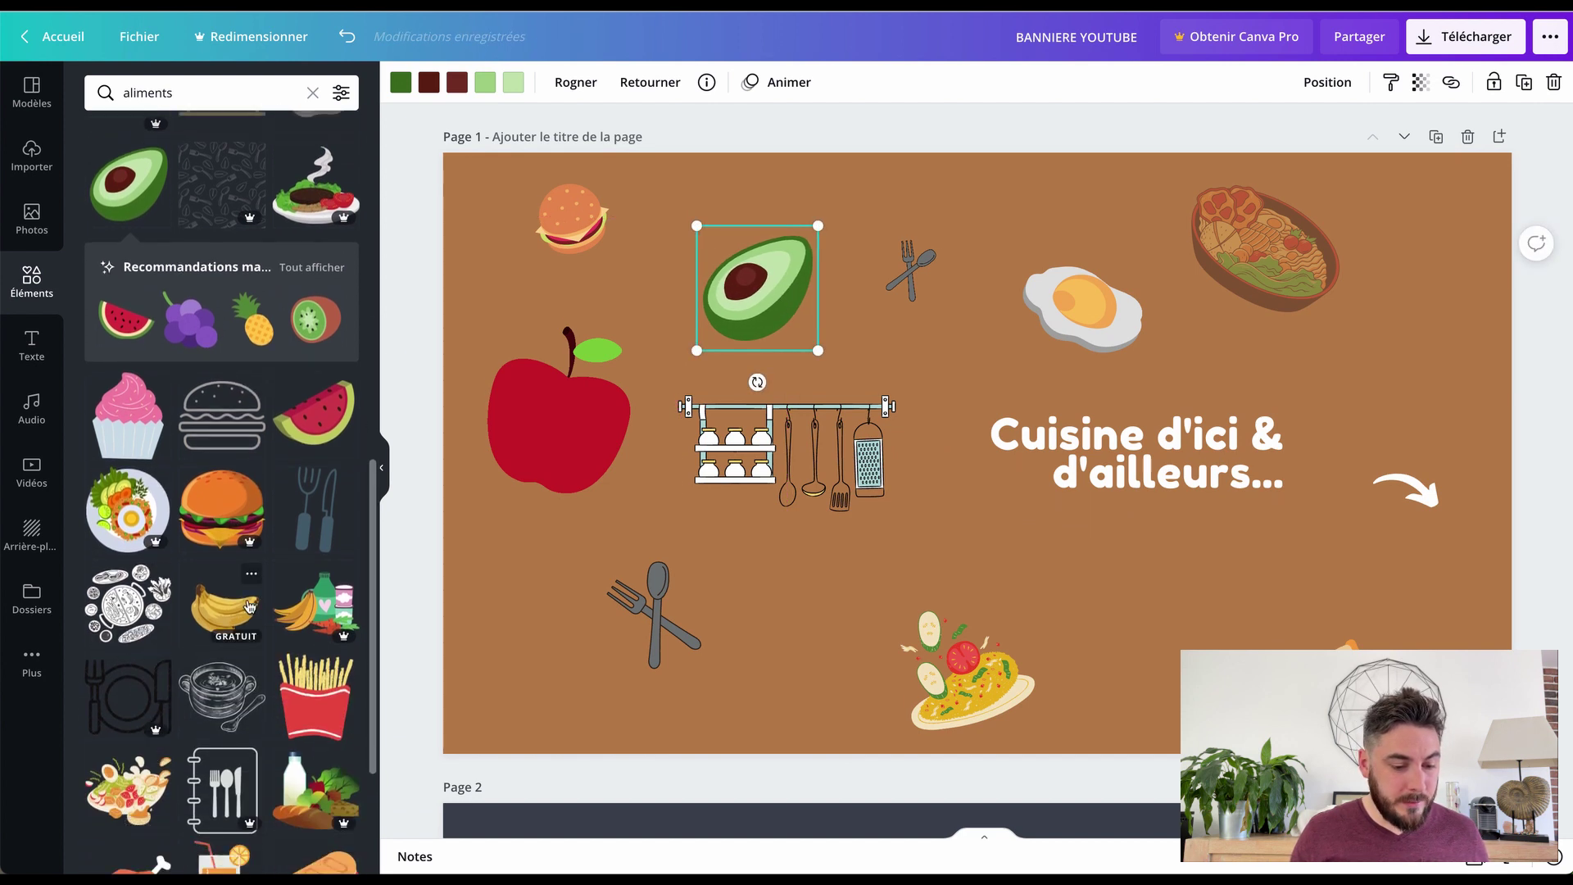
scroll(304, 682, down, 2)
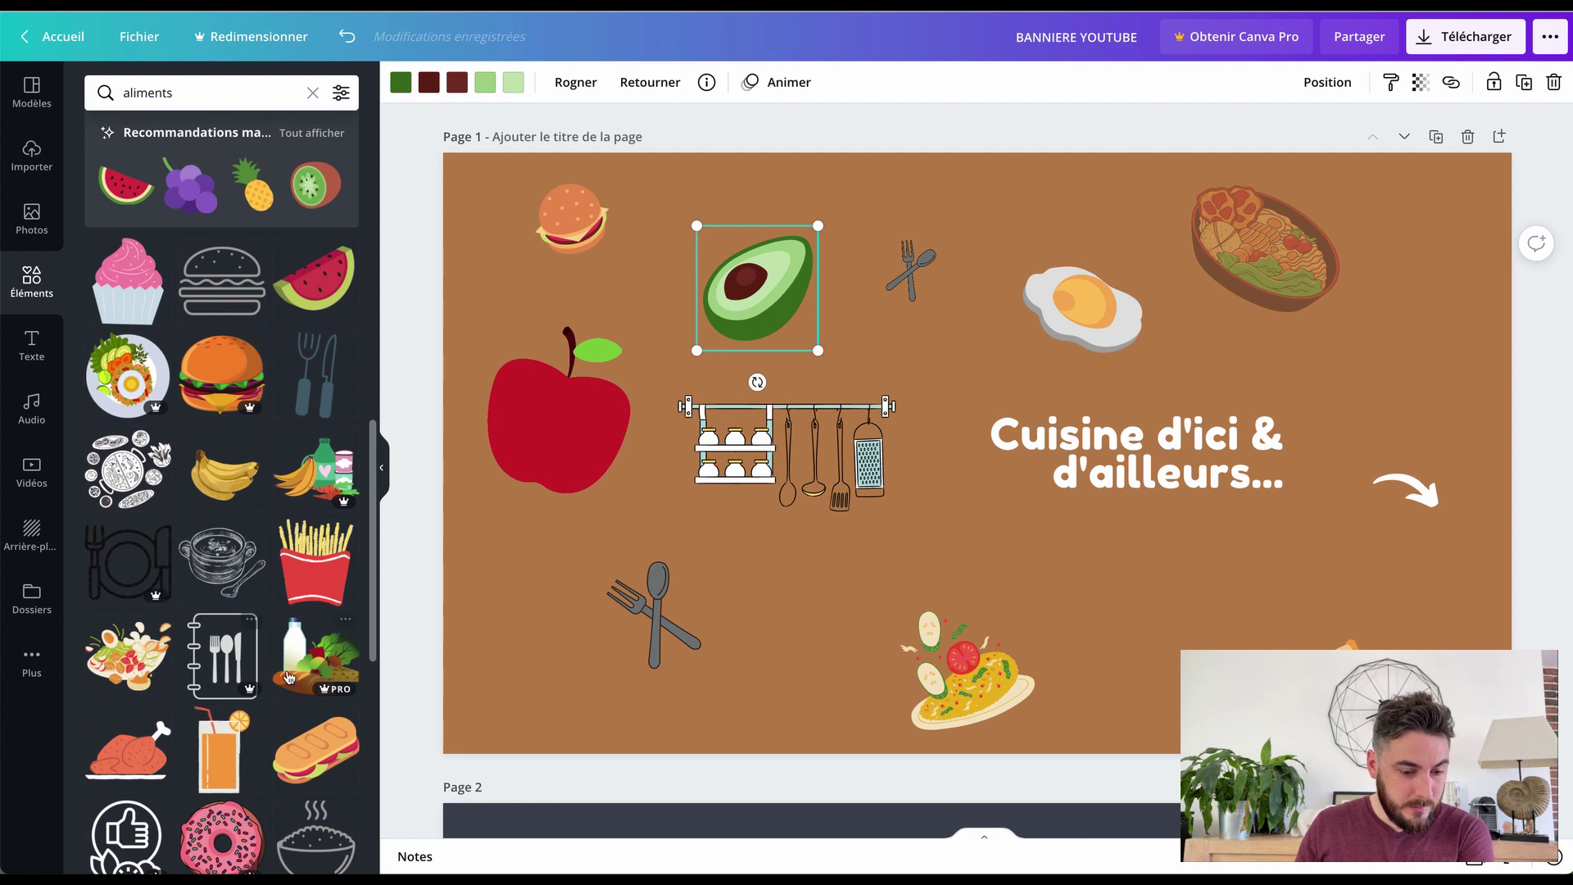
click(134, 665)
drag(1096, 356, 1151, 588)
drag(1239, 652, 1239, 643)
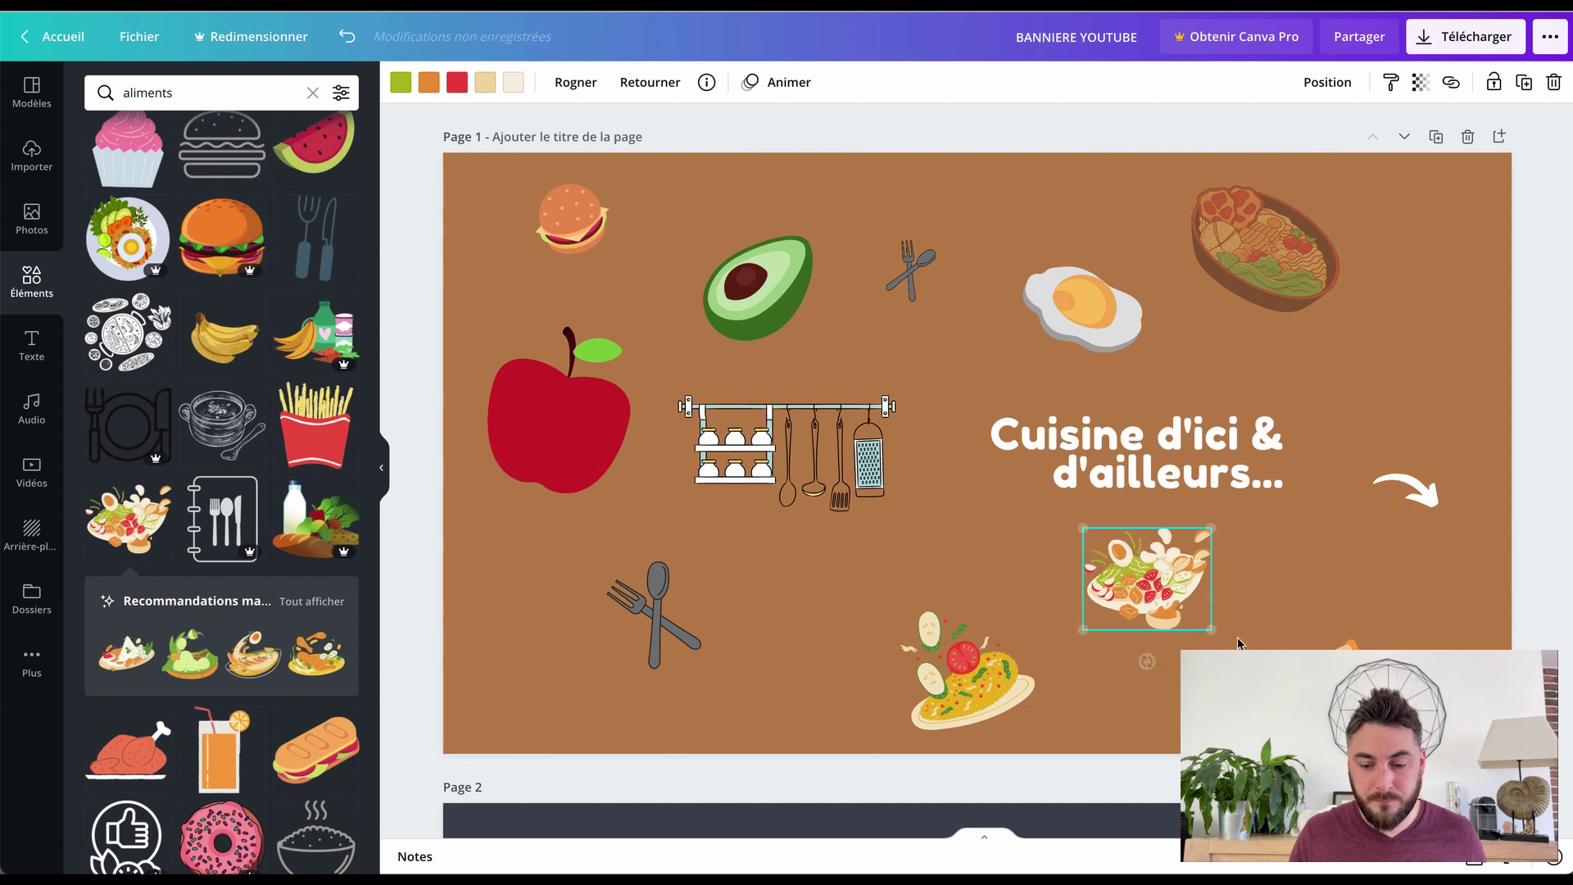
click(1335, 699)
drag(1296, 776, 1281, 767)
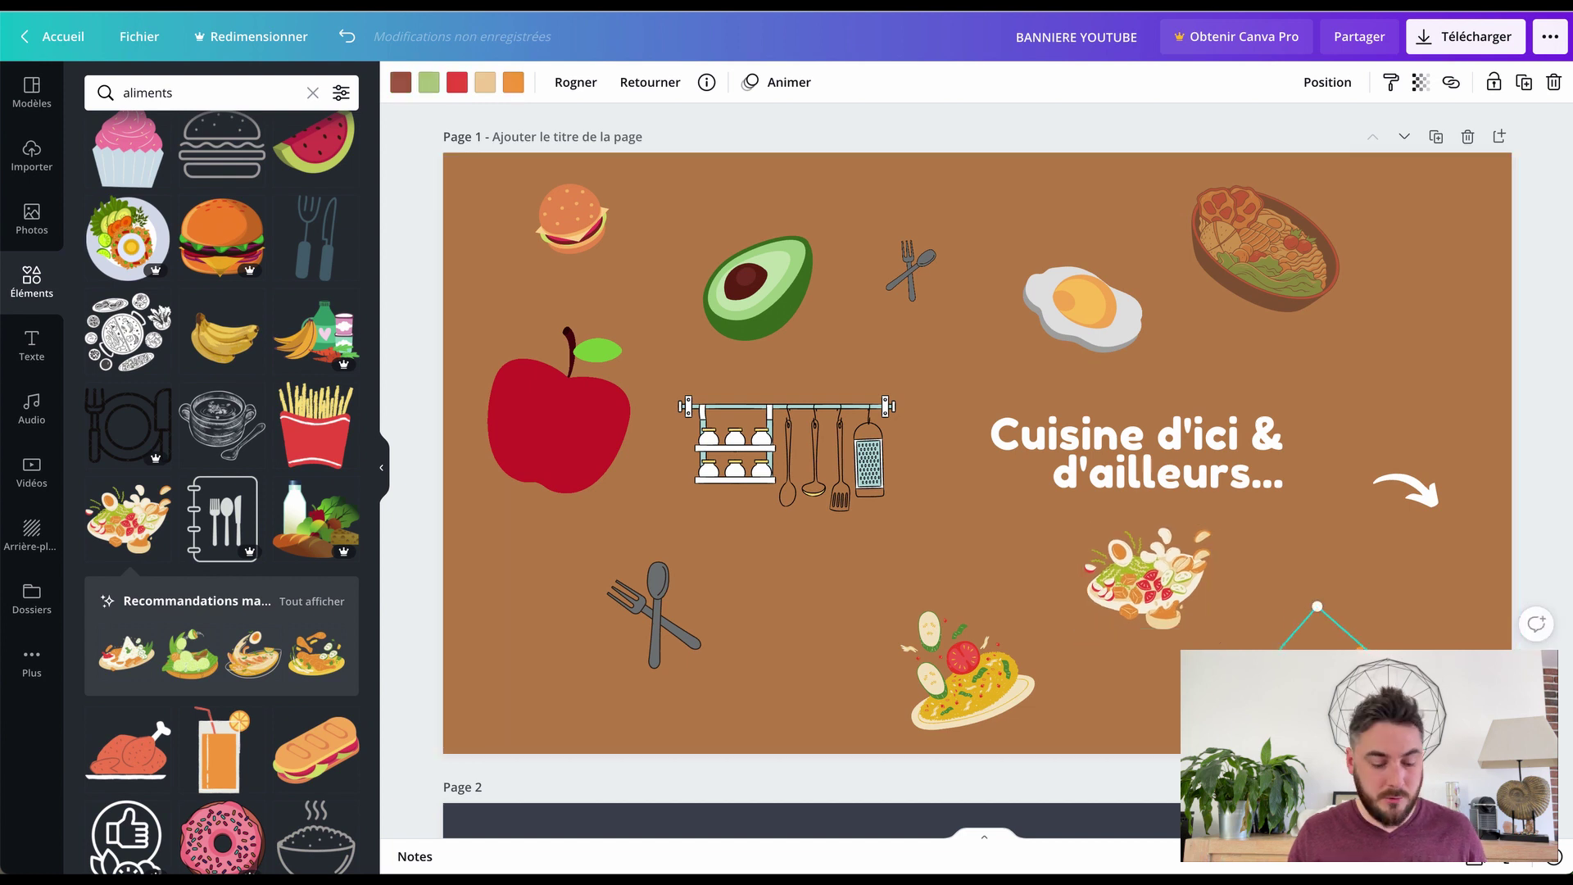
Set the transparency of the salad, pizza, pasta, apple, burger, avocado, egg and both cutlery illustrations to 50.
click(1147, 578)
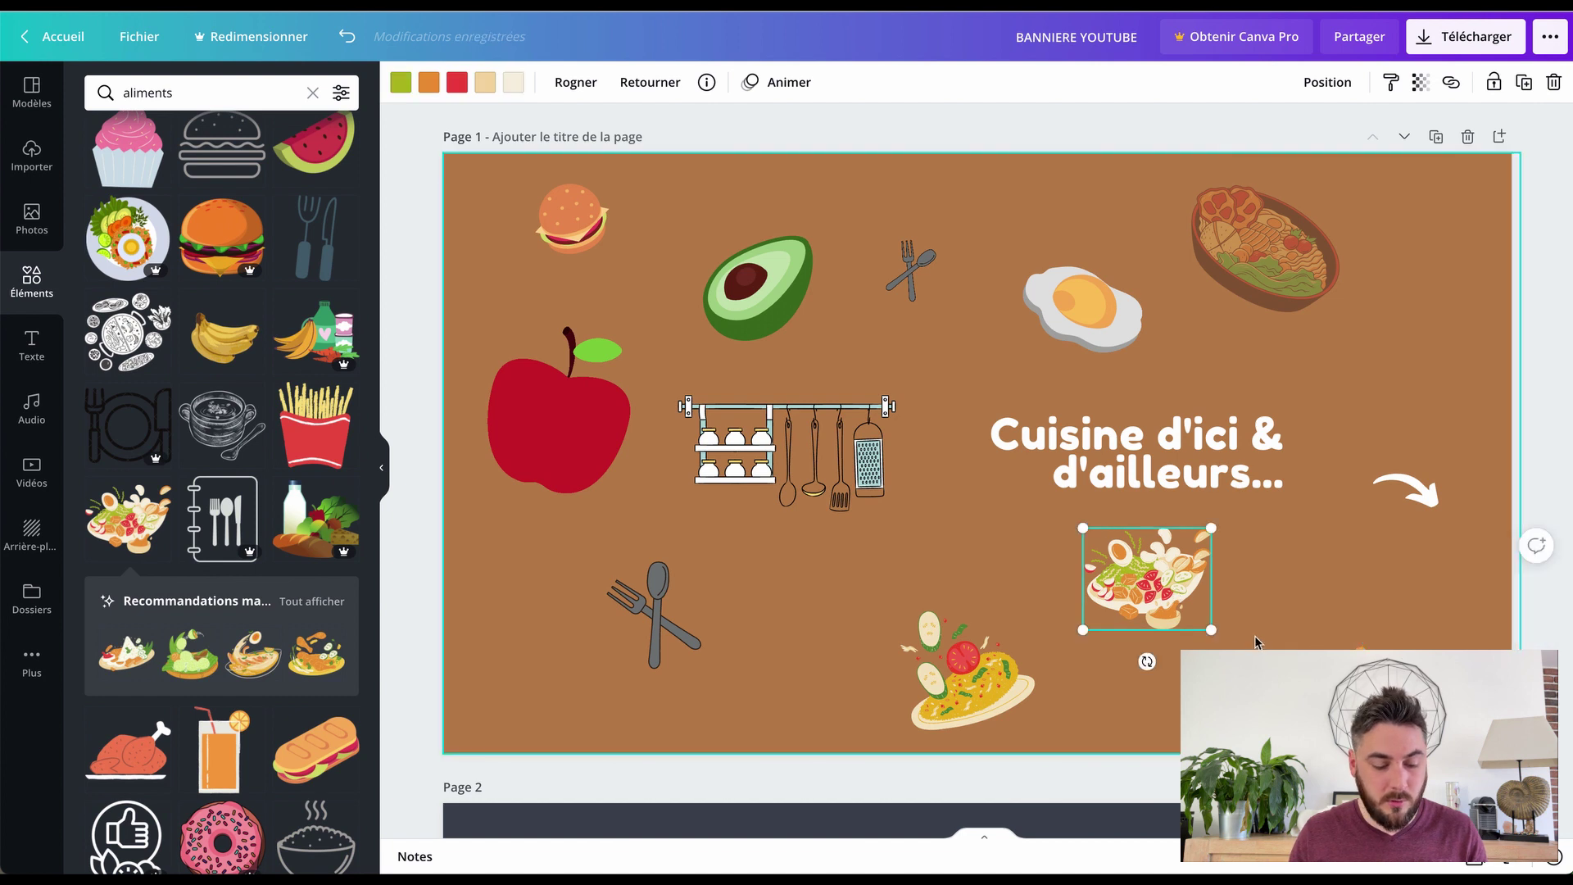
shift+click(1333, 681)
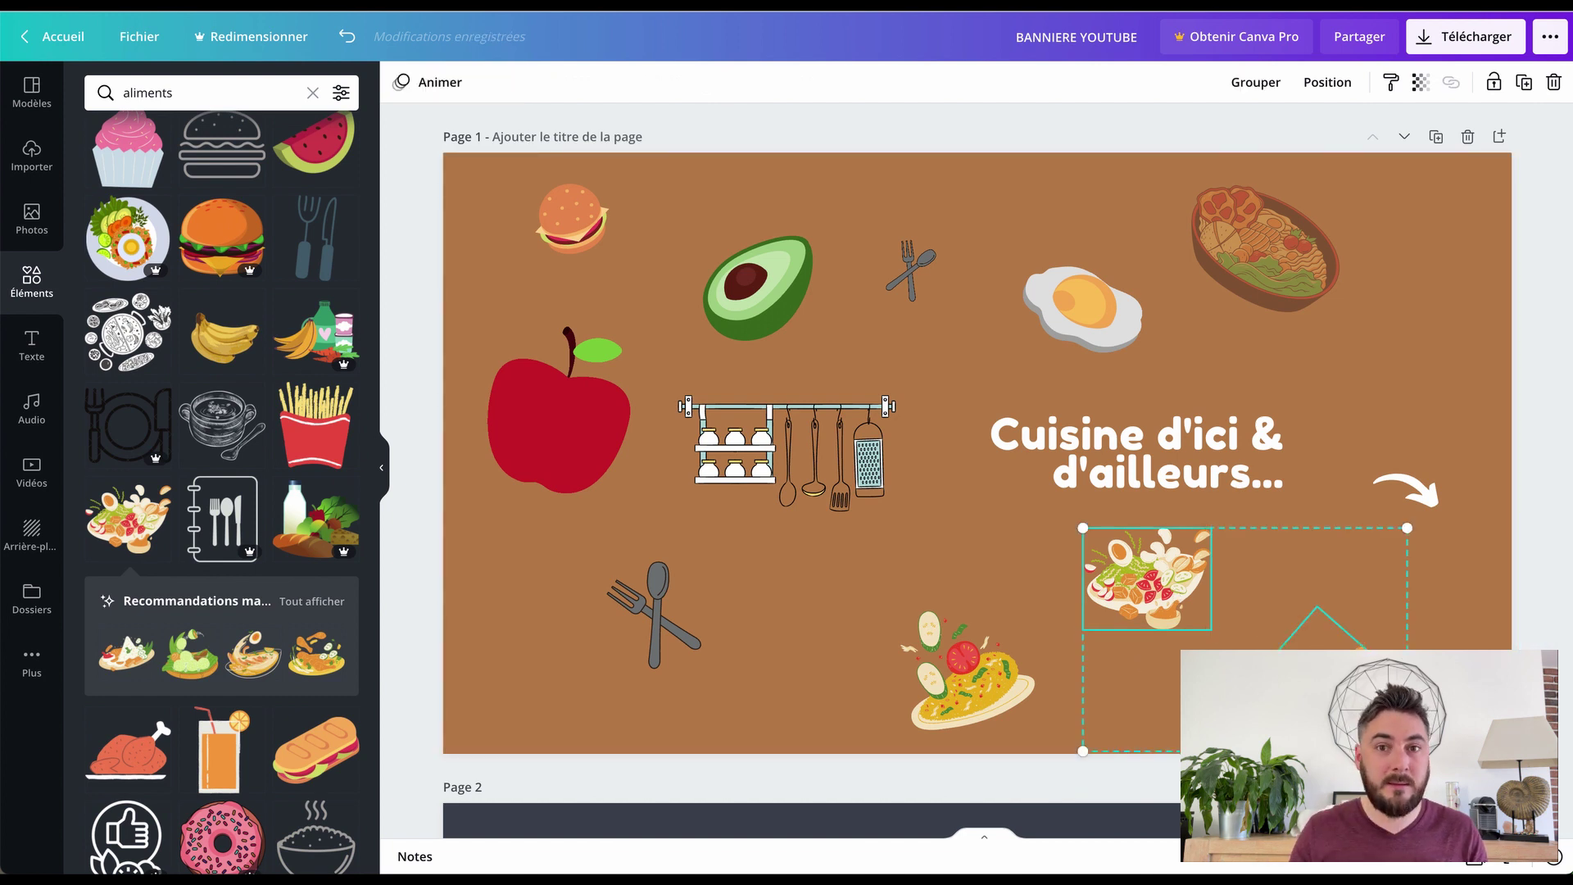
shift+click(940, 707)
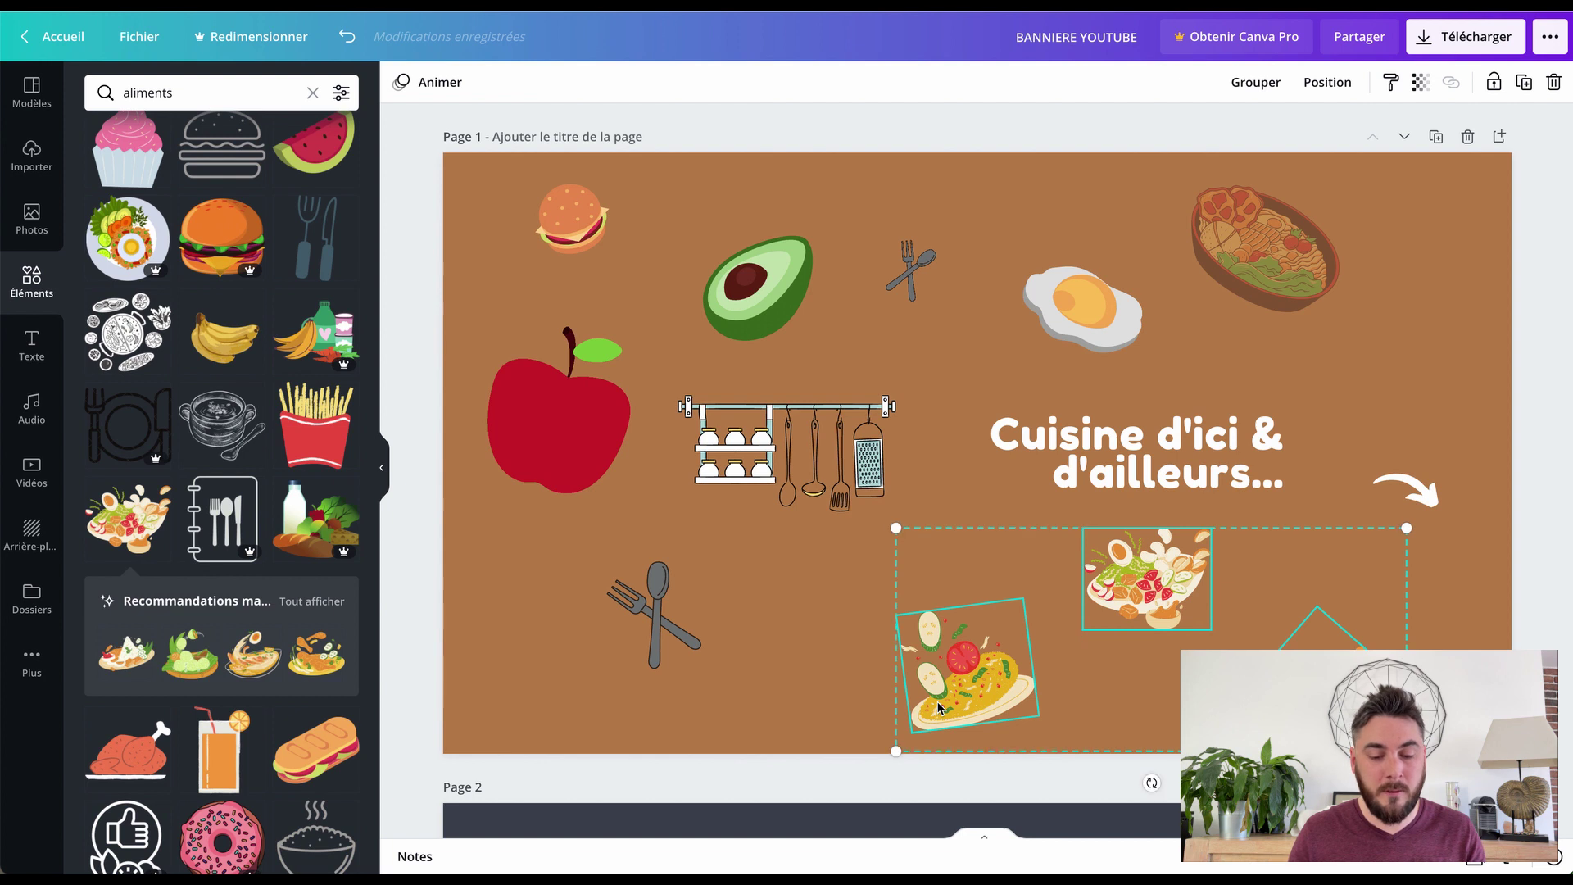
shift+click(680, 627)
shift+click(560, 462)
shift+click(572, 221)
shift+click(762, 282)
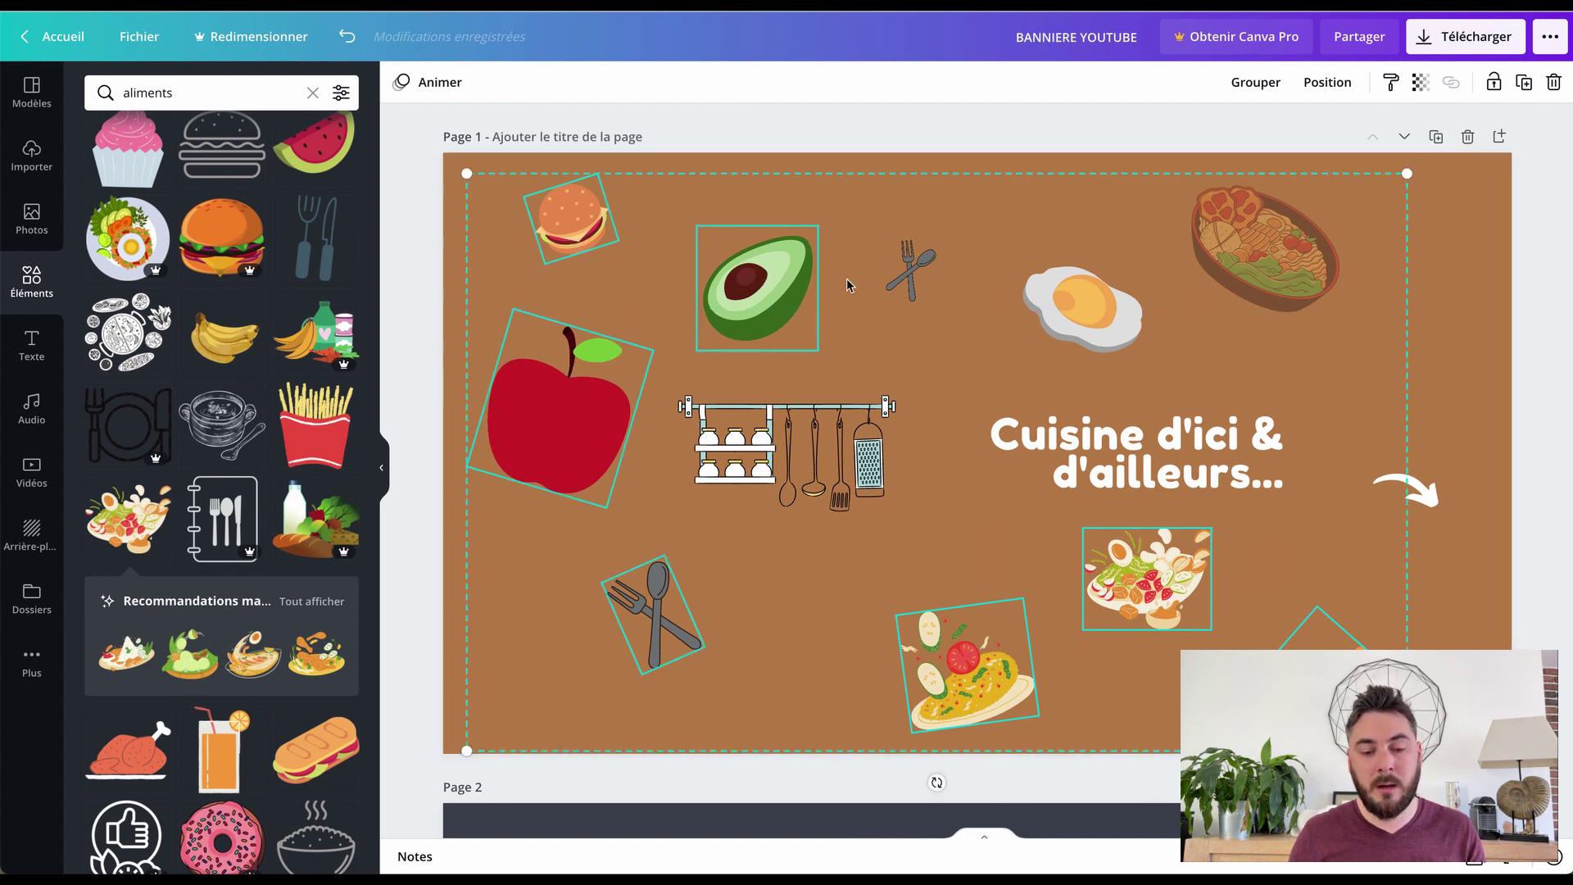
shift+click(1112, 299)
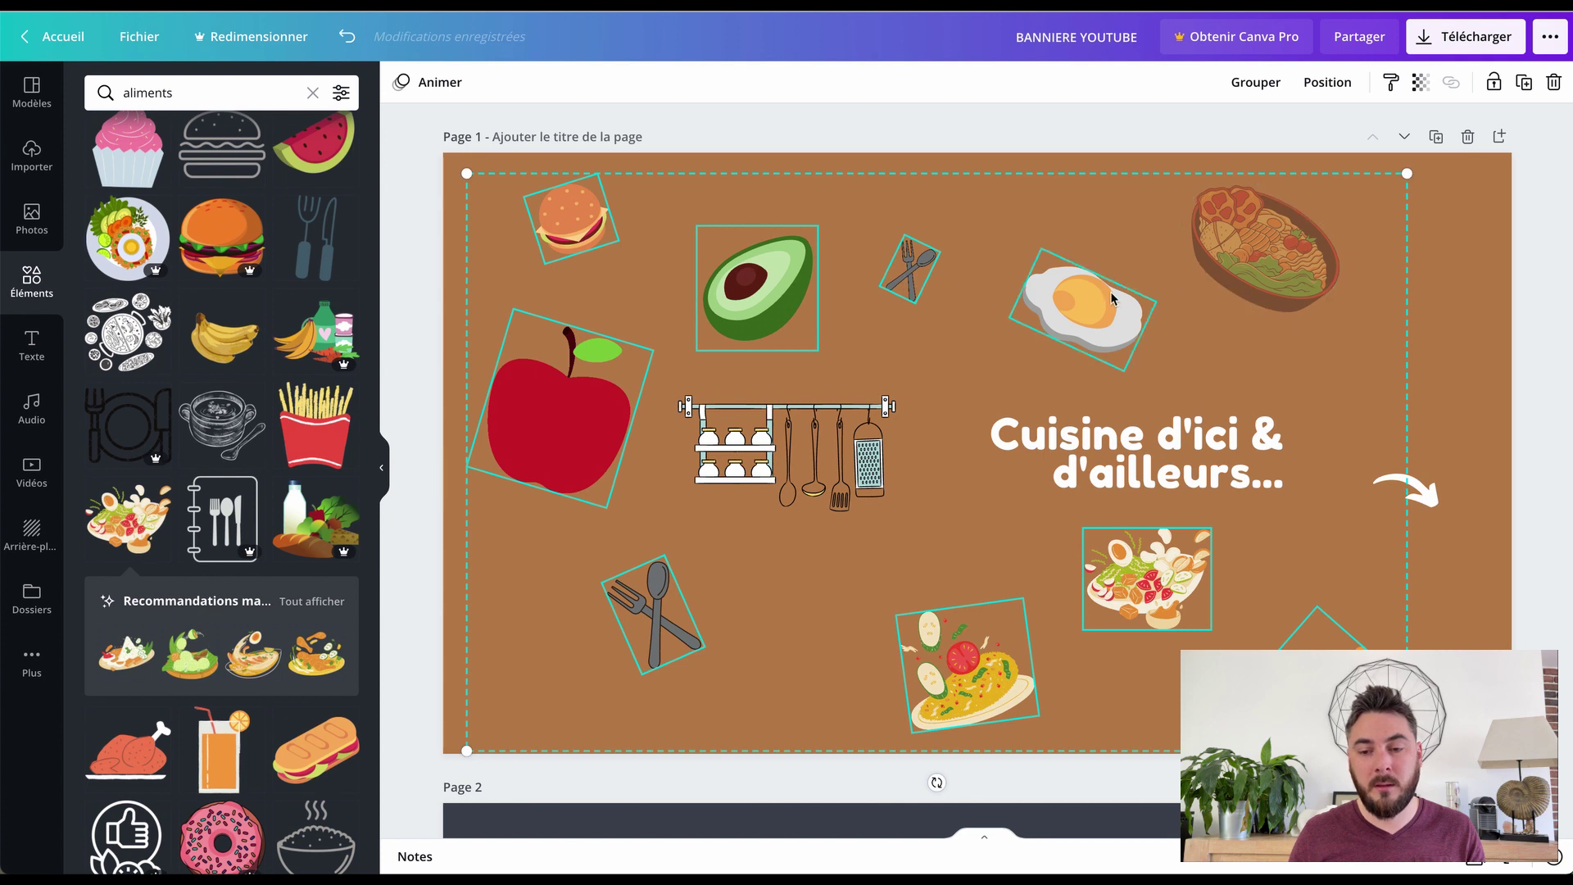
click(1419, 84)
drag(1366, 137, 1305, 143)
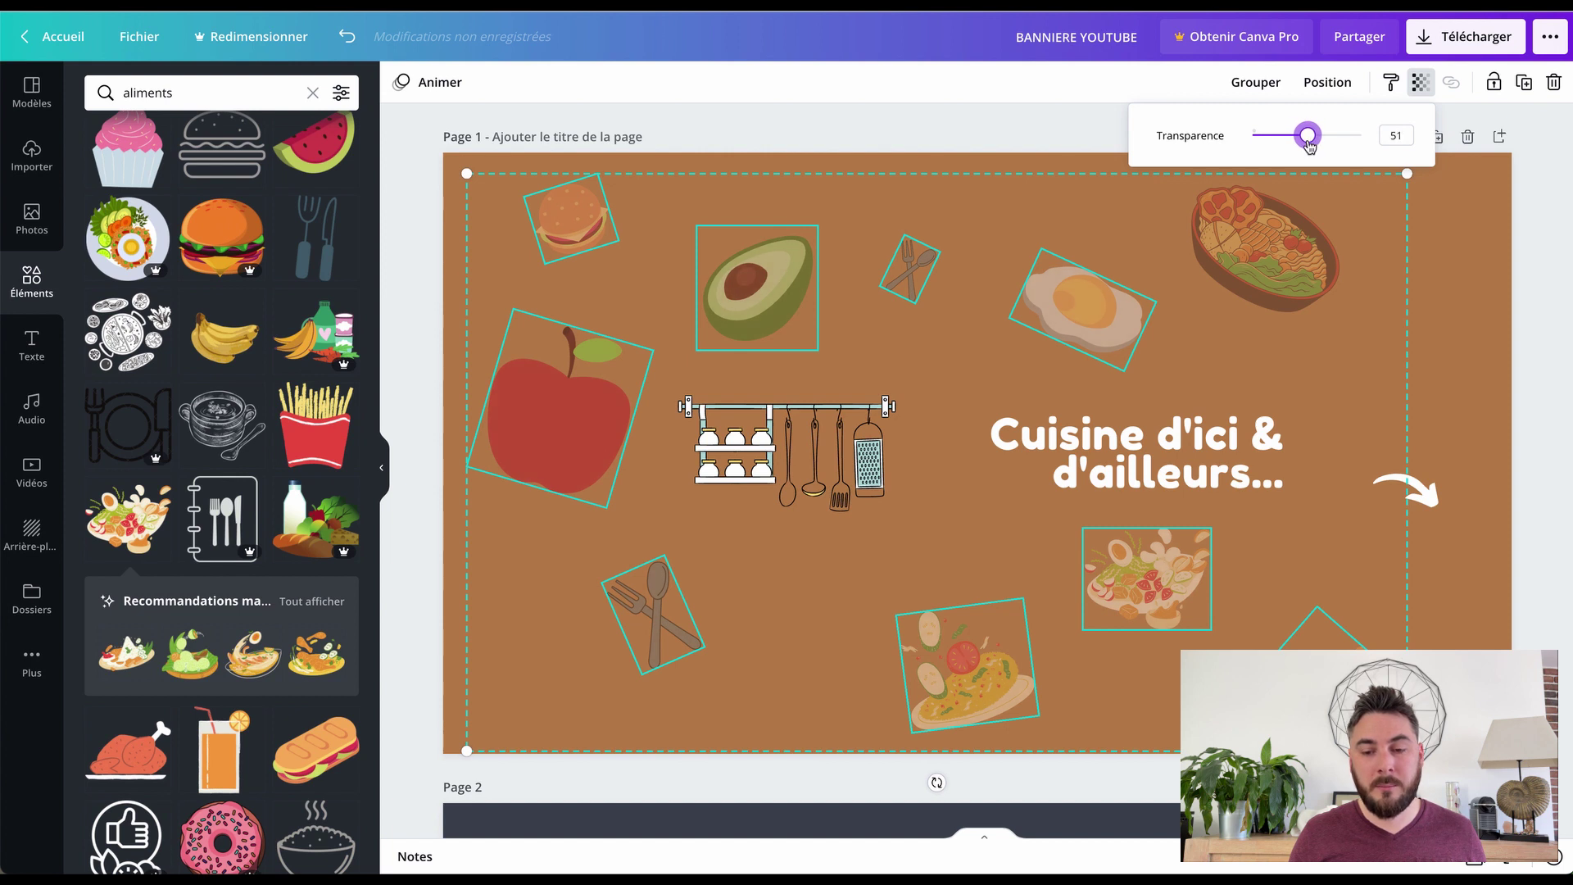
drag(1307, 142, 1306, 144)
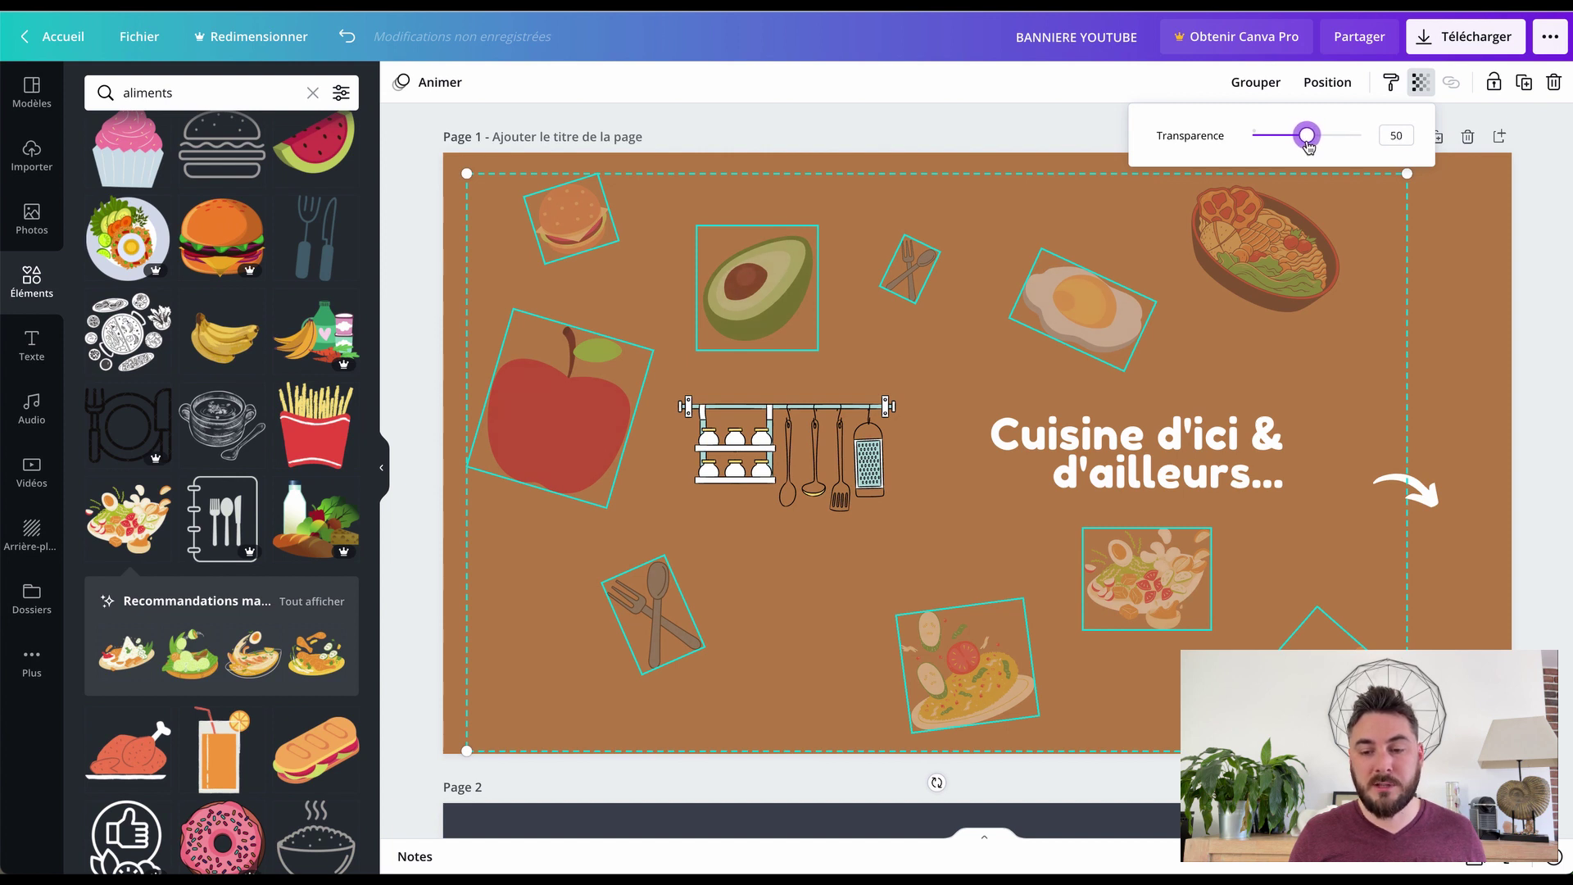
click(1037, 118)
click(1036, 120)
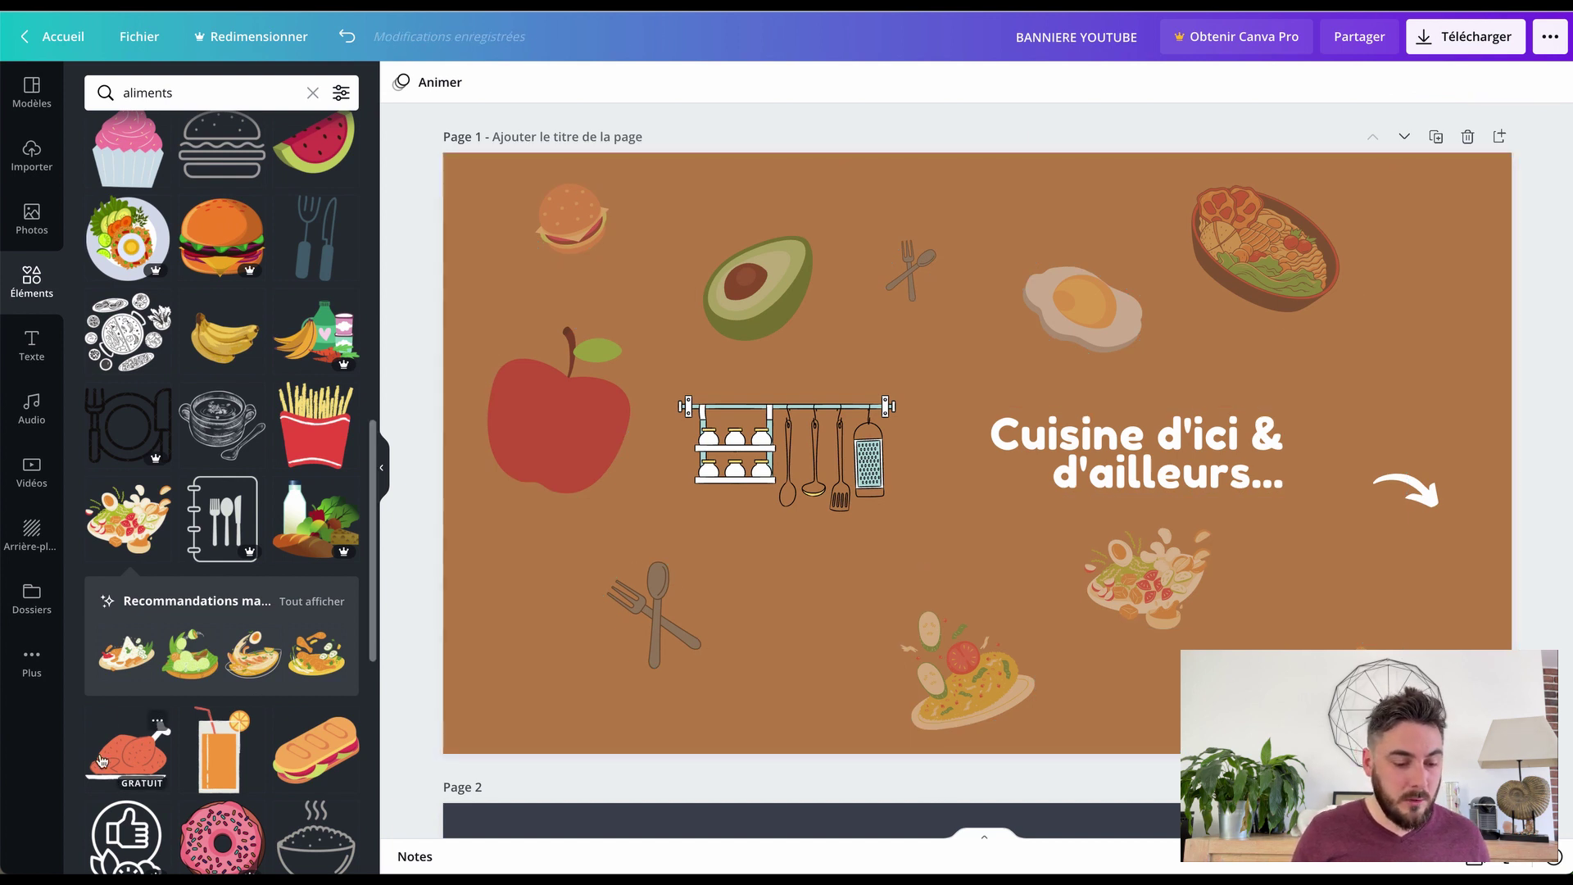
Insert the roast chicken, scaled down, partly off the banner's bottom-left corner and tilted to about -21°.
click(124, 747)
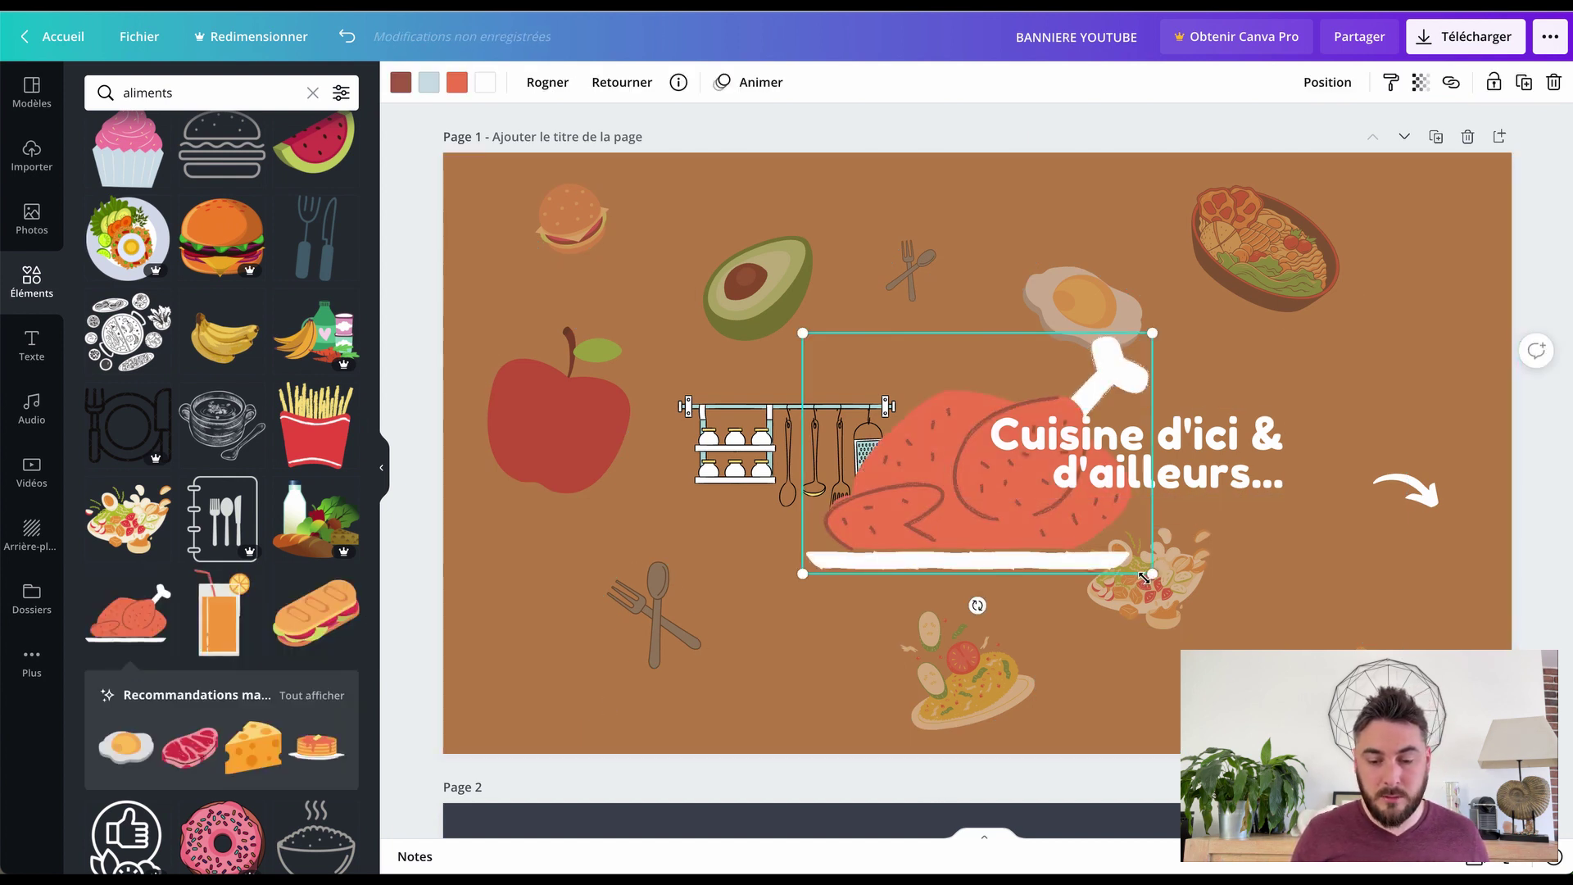
drag(1153, 577, 1001, 469)
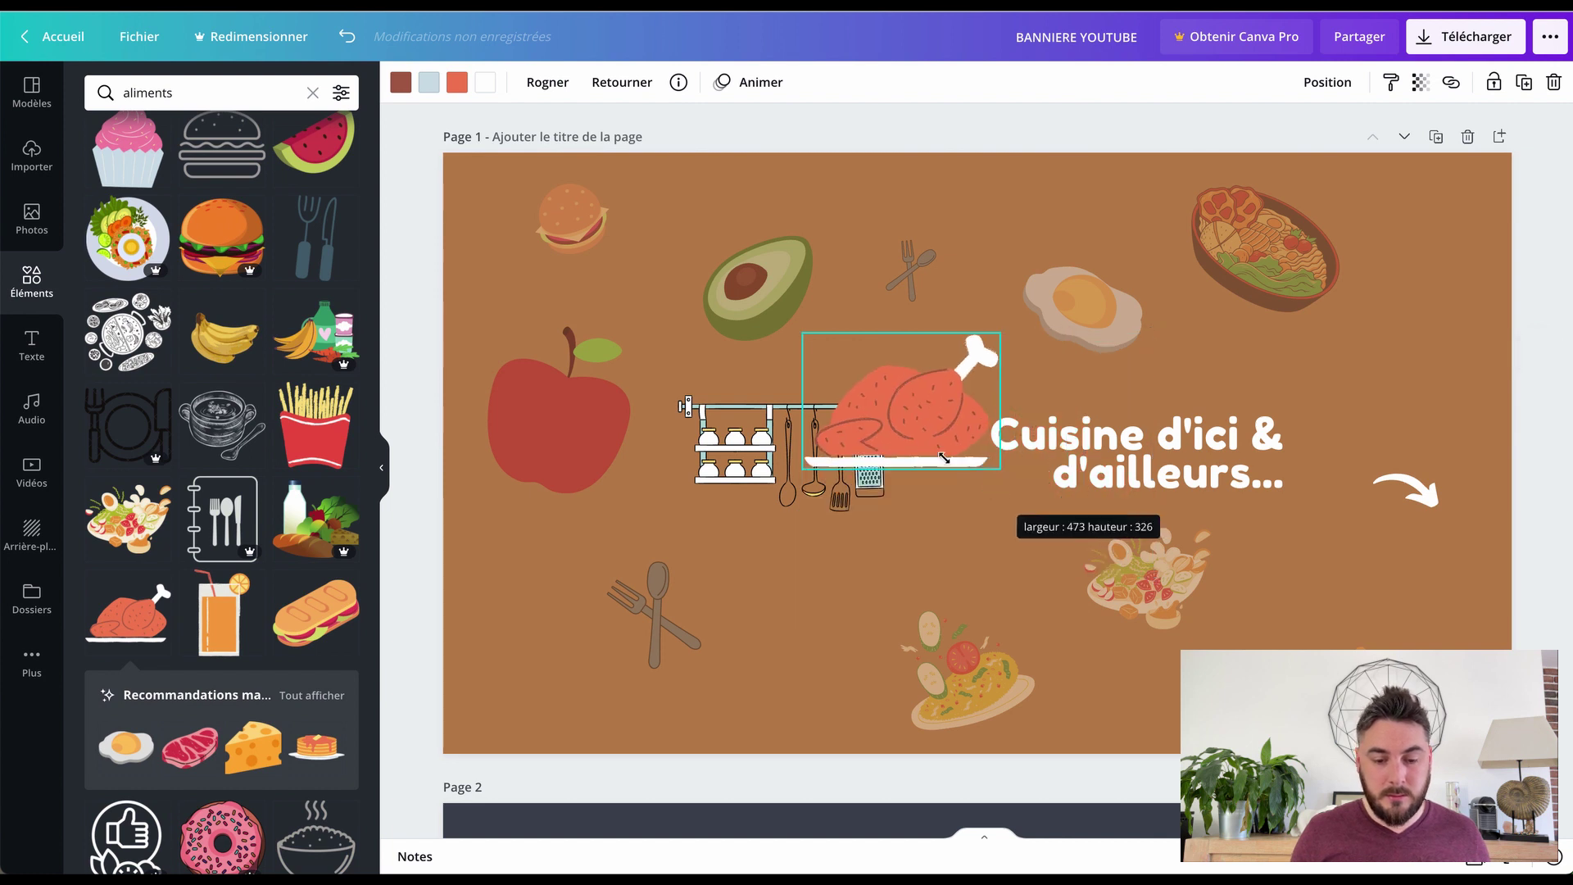
drag(902, 456, 463, 785)
drag(499, 733, 500, 723)
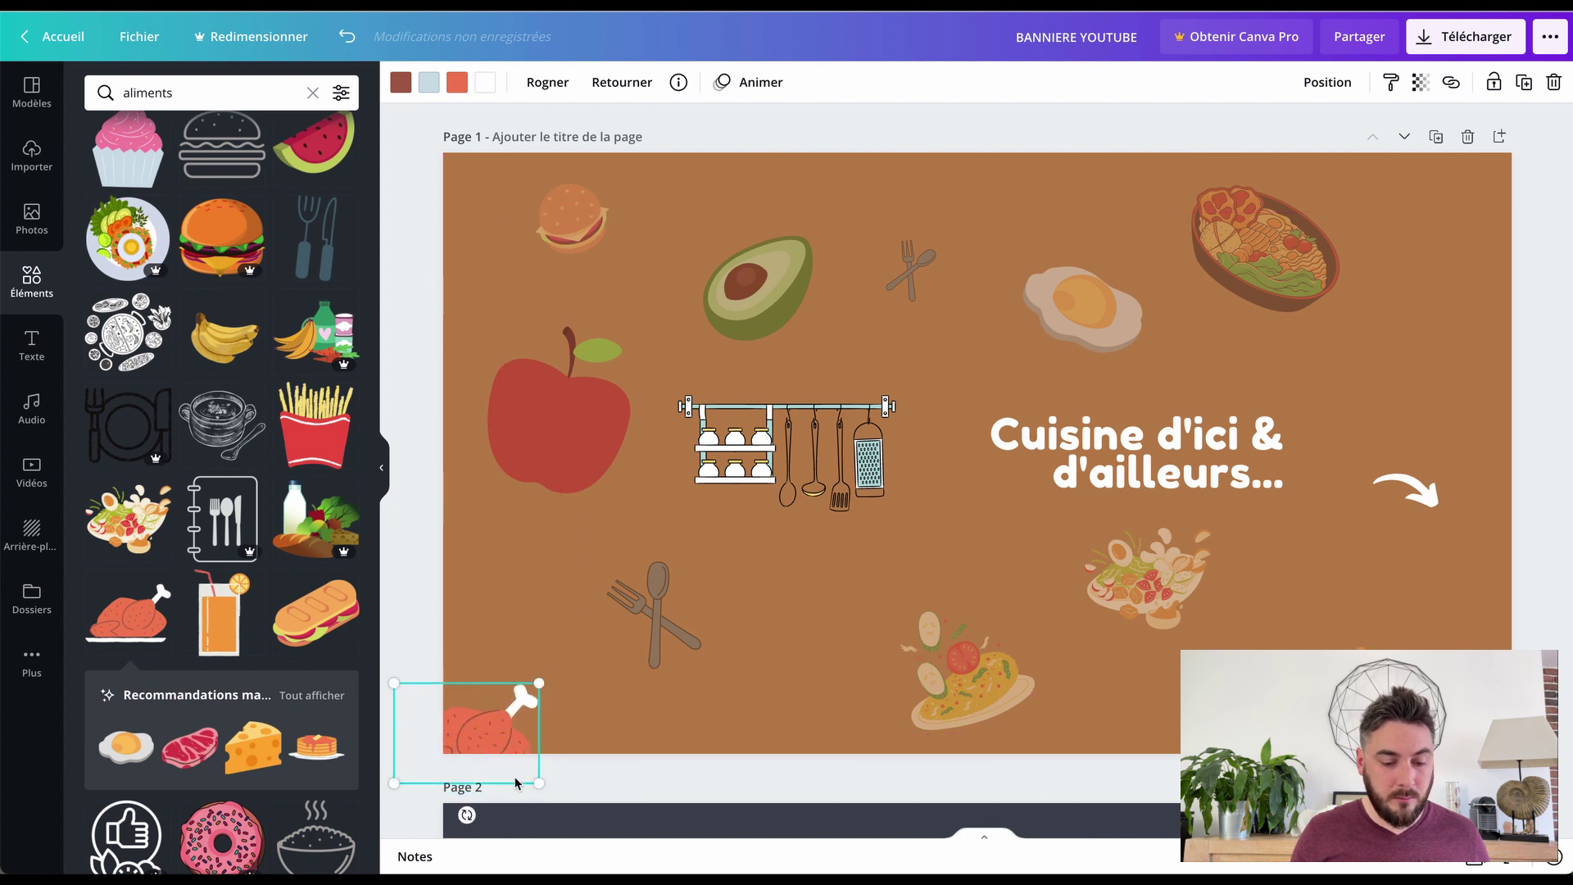
drag(464, 815, 526, 848)
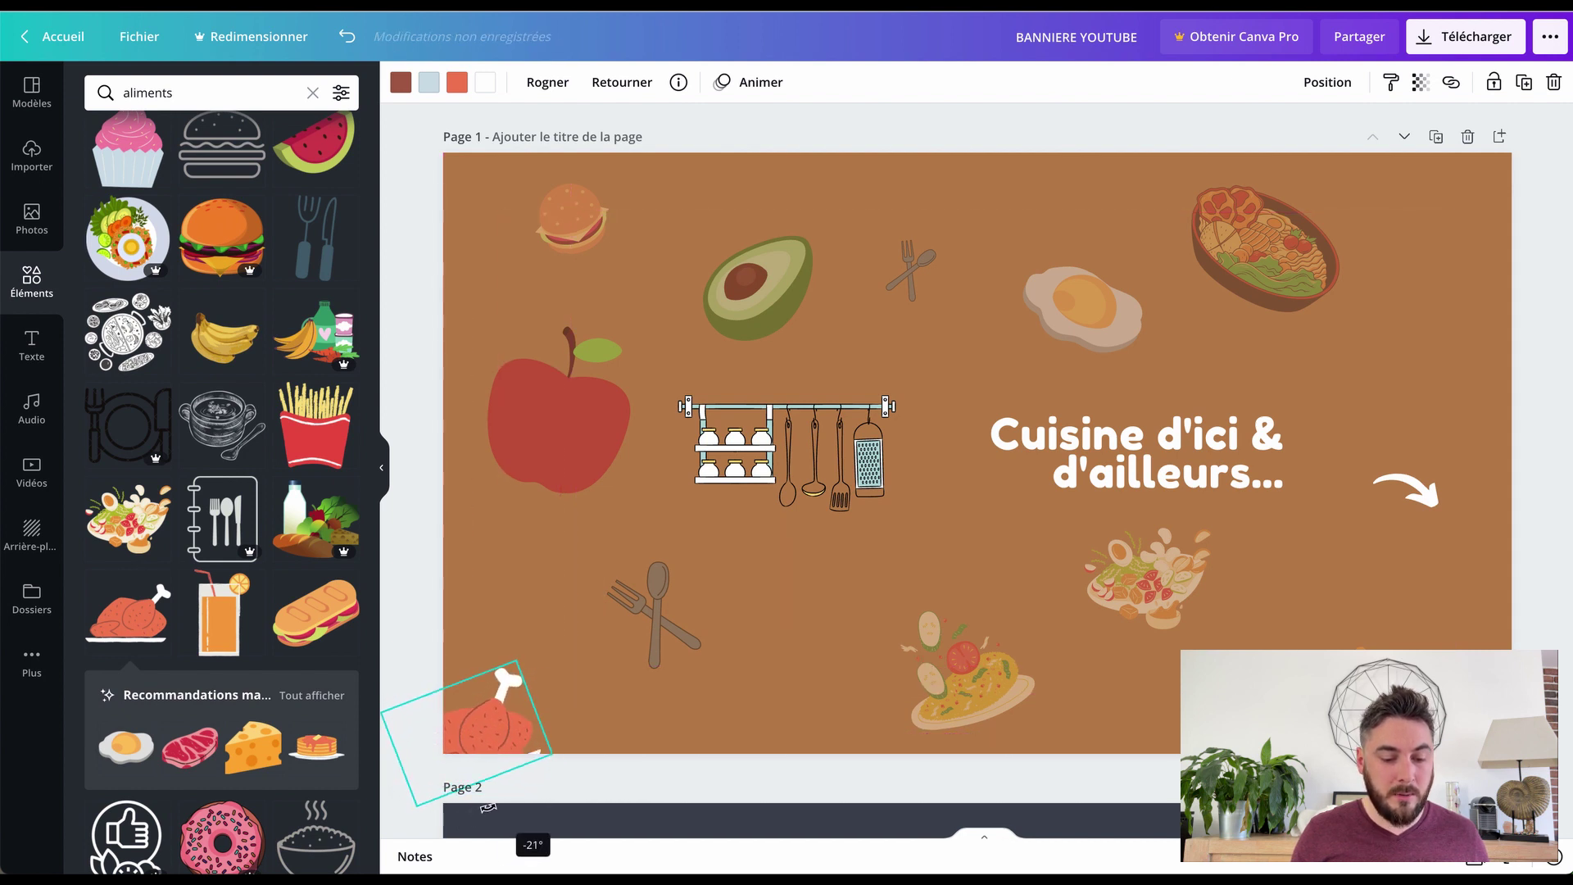
scroll(143, 711, down, 4)
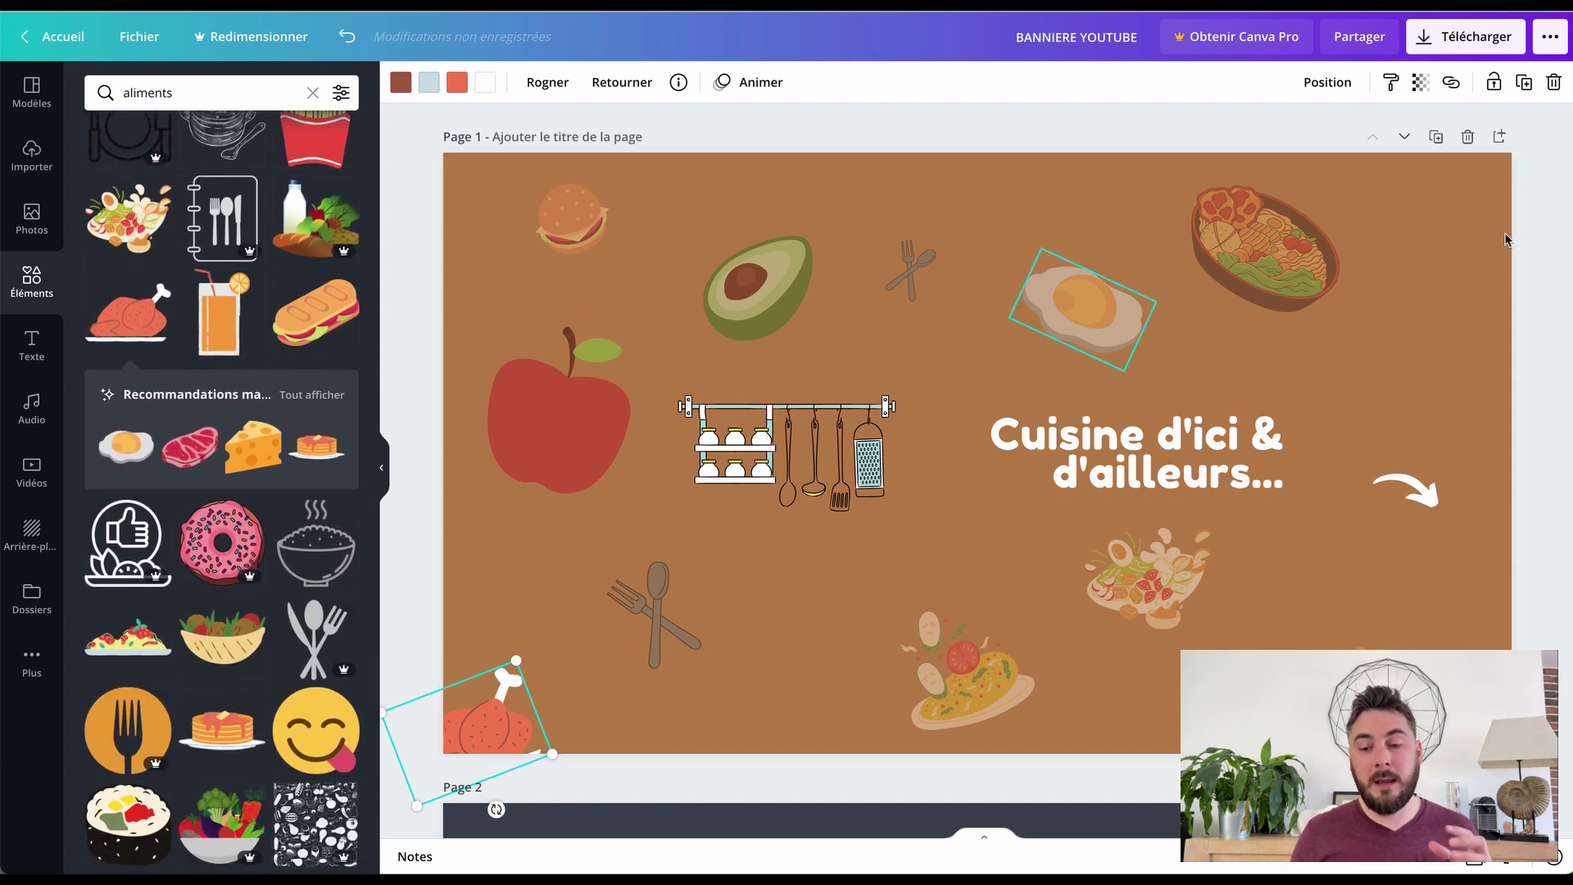
click(1561, 254)
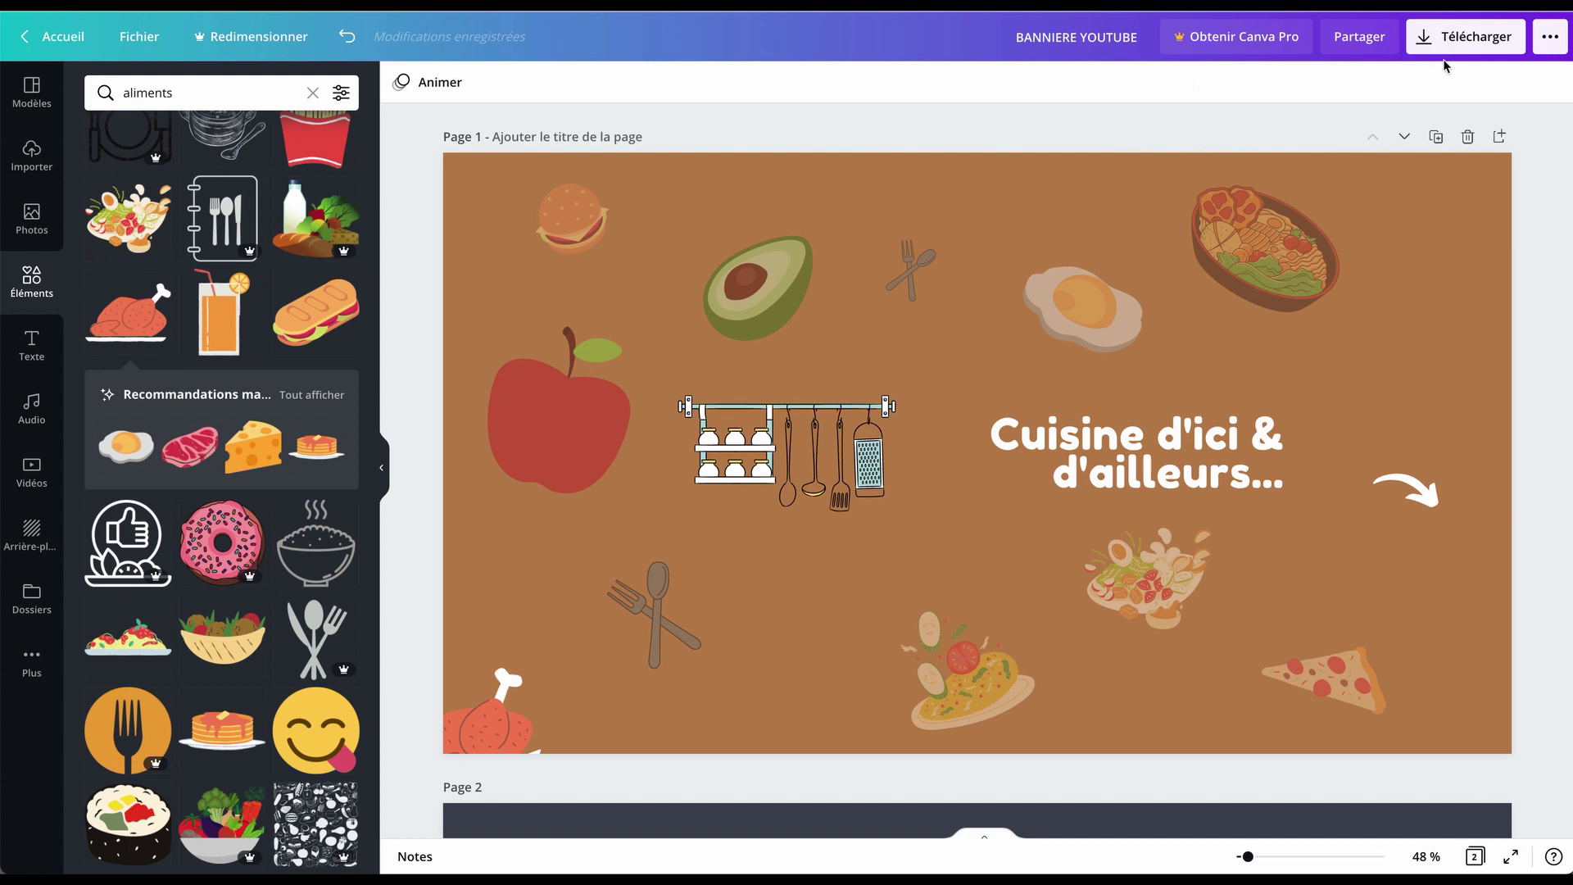
Configure the download as a JPG file containing only Page 1.
click(1463, 45)
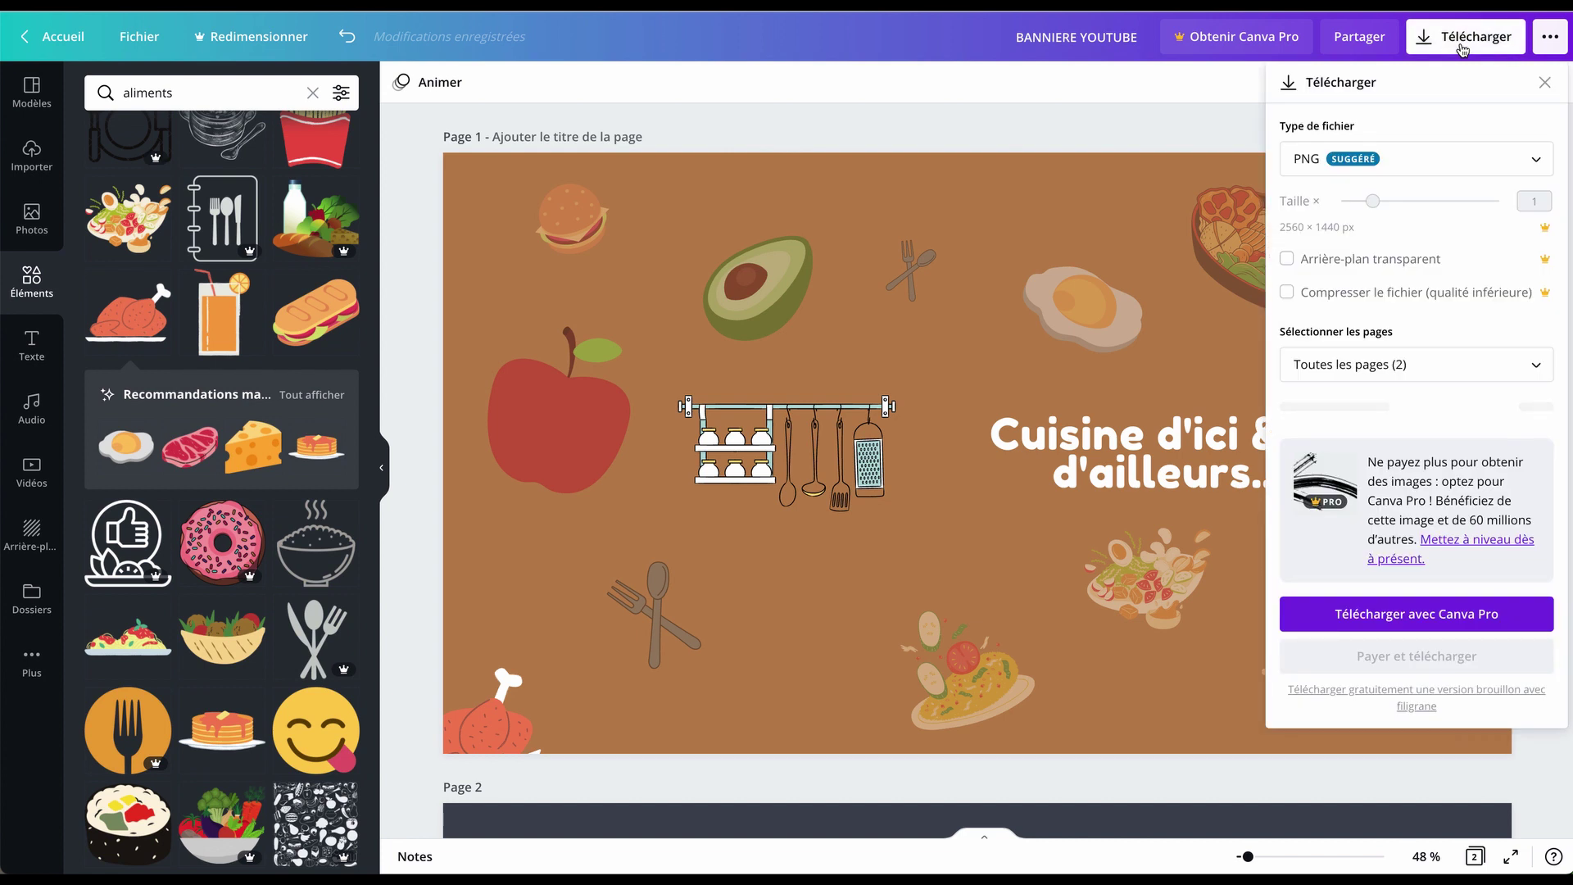
click(1418, 160)
click(1382, 219)
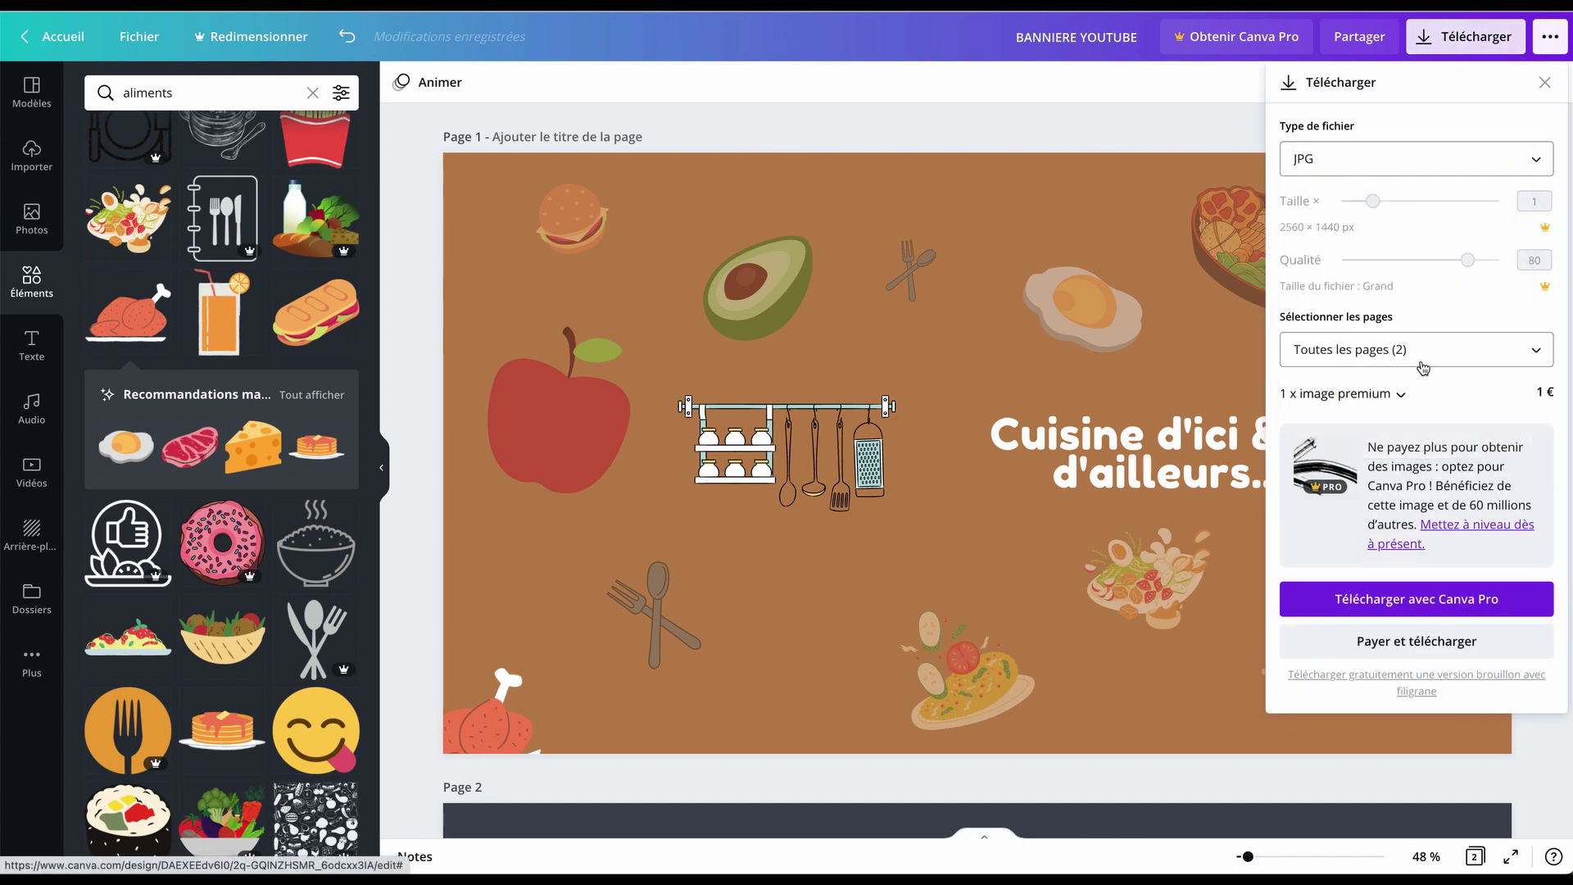
click(1367, 352)
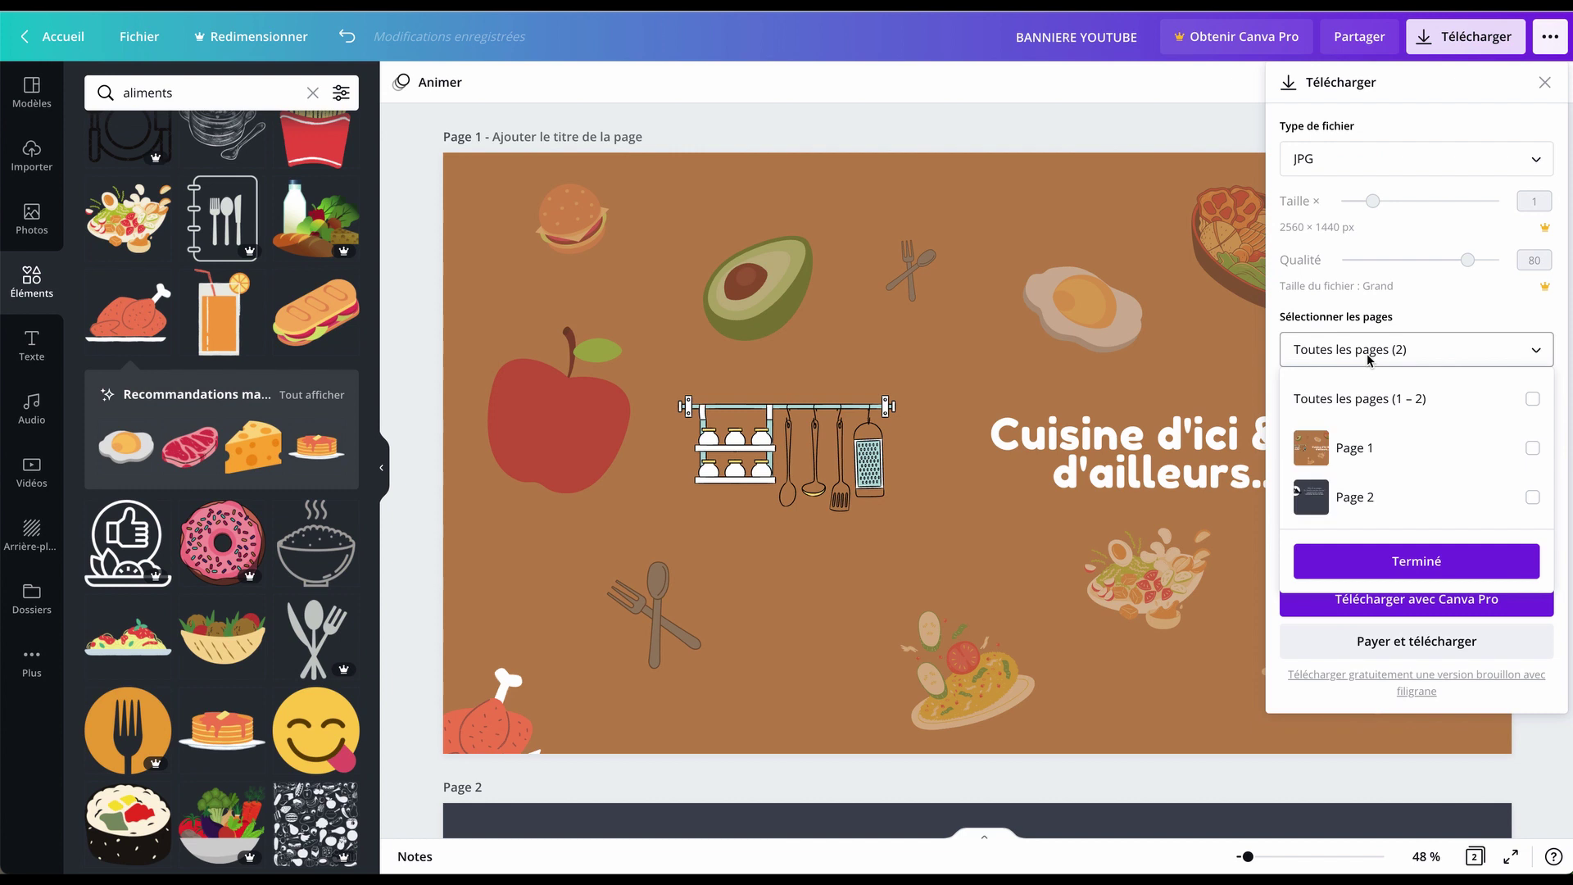
click(1347, 355)
click(1413, 357)
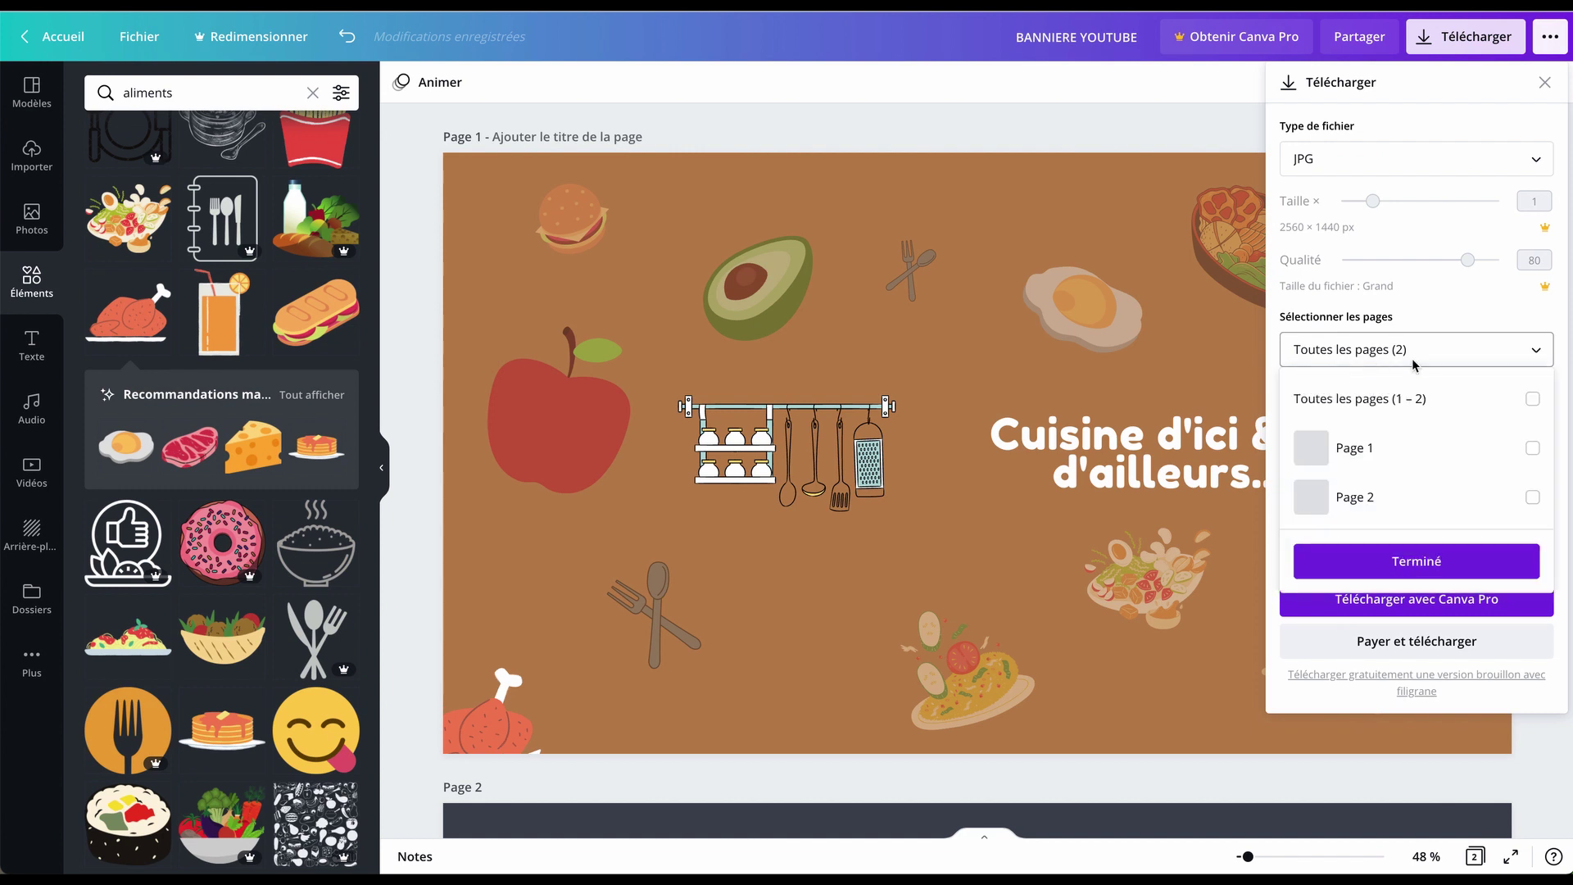
click(1532, 450)
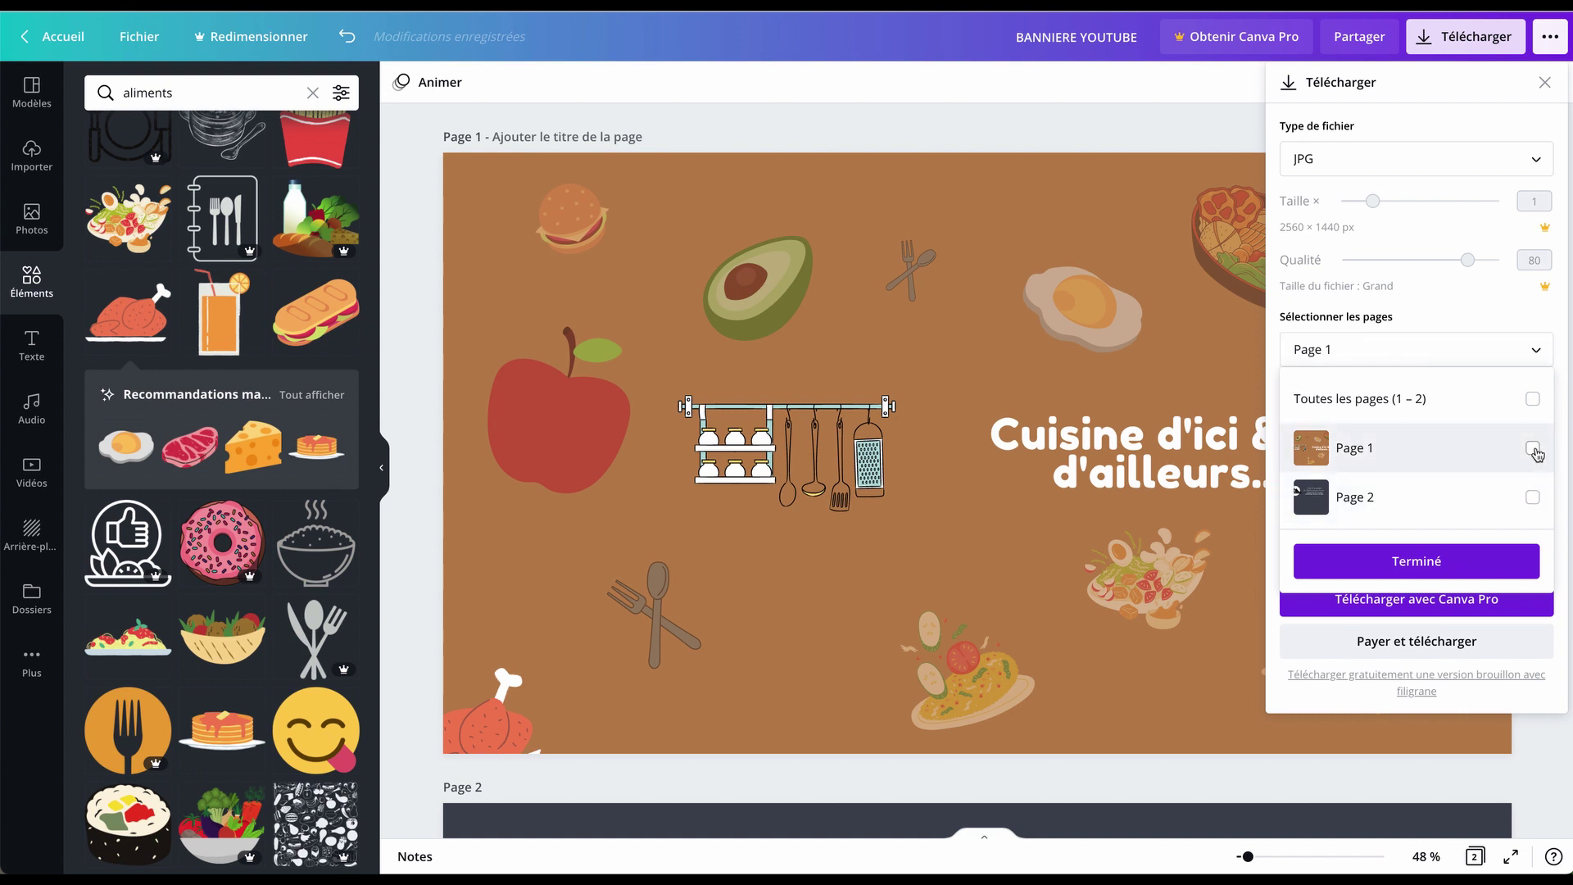
click(1410, 351)
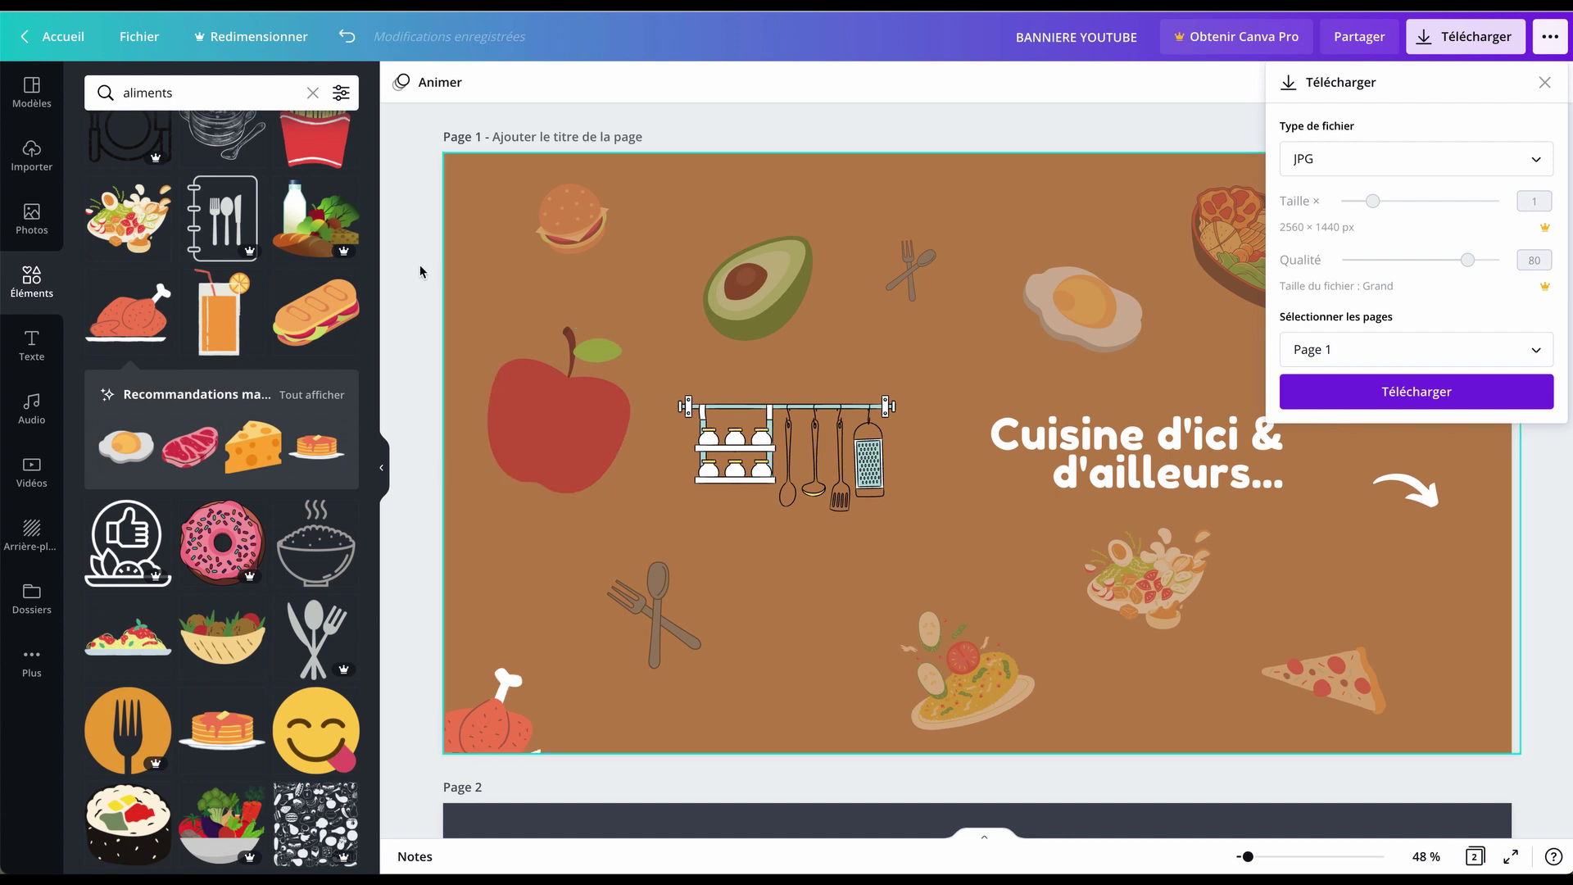
Delete the brown full-page background from Page 1.
click(473, 205)
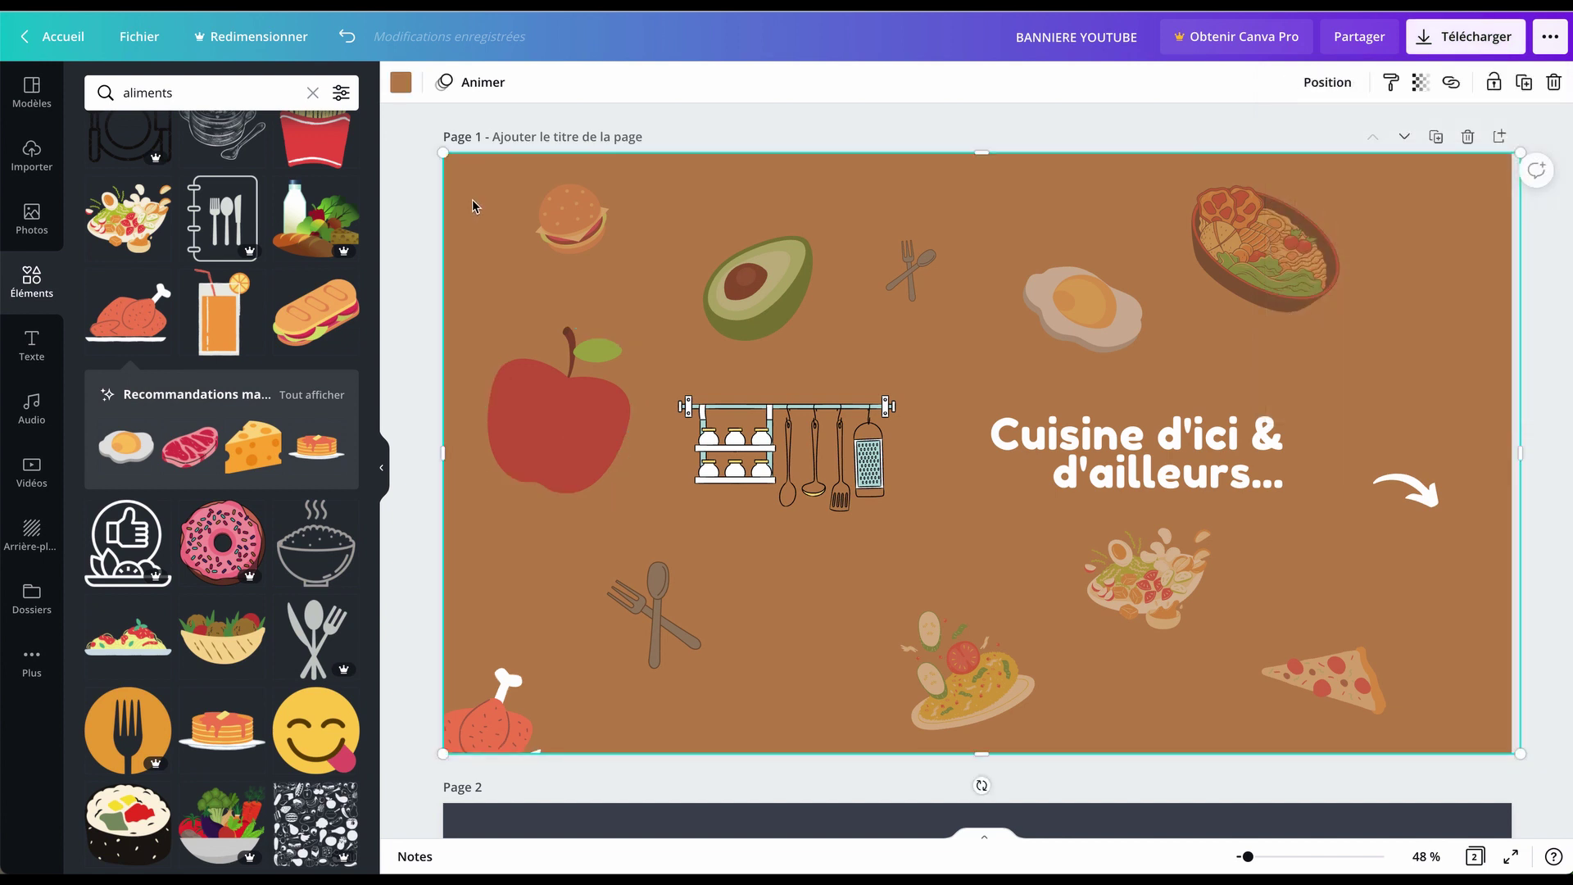
key(Delete)
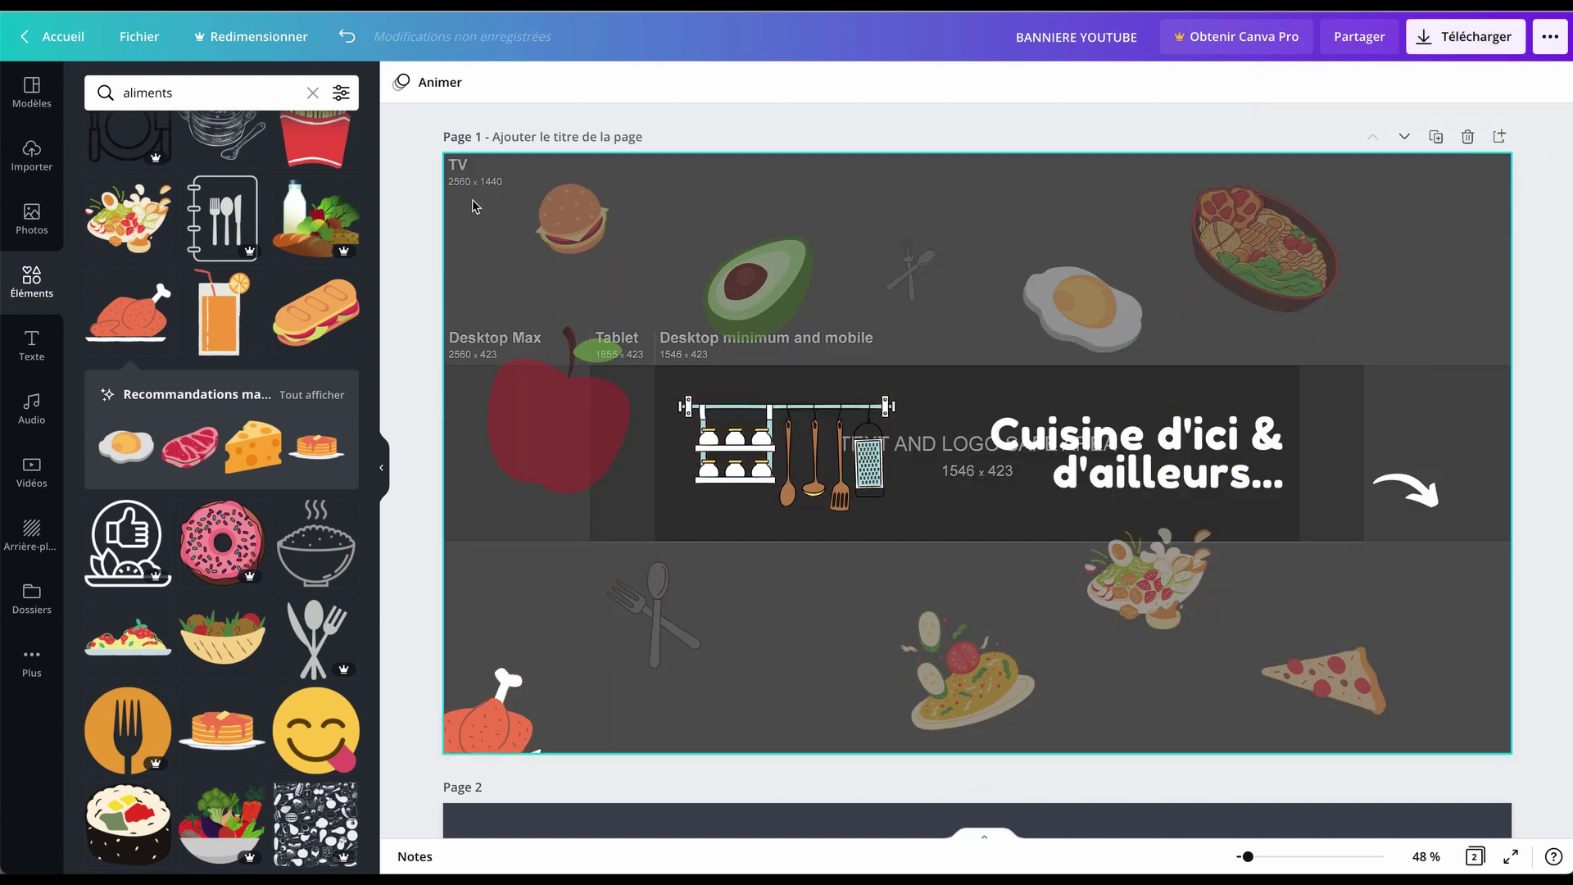